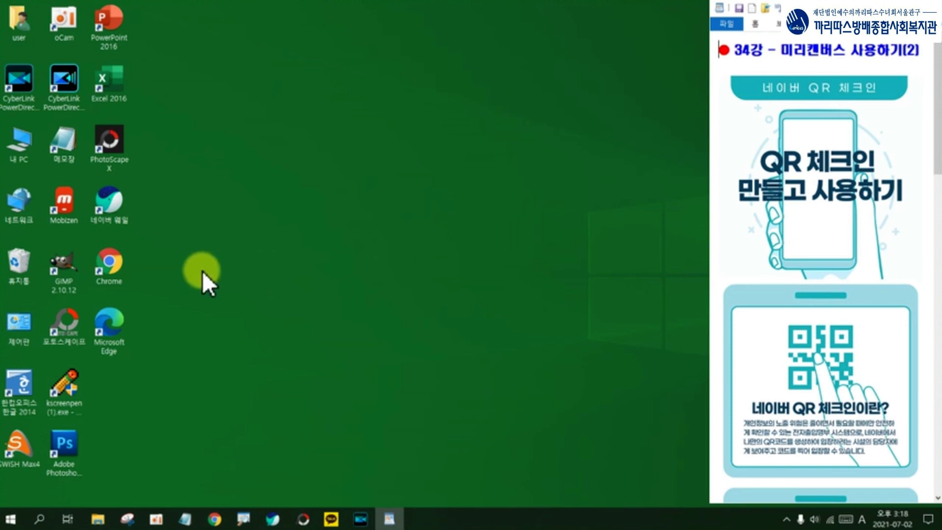
Open Chrome and search Naver for "미리캔버스".
double_click(115, 265)
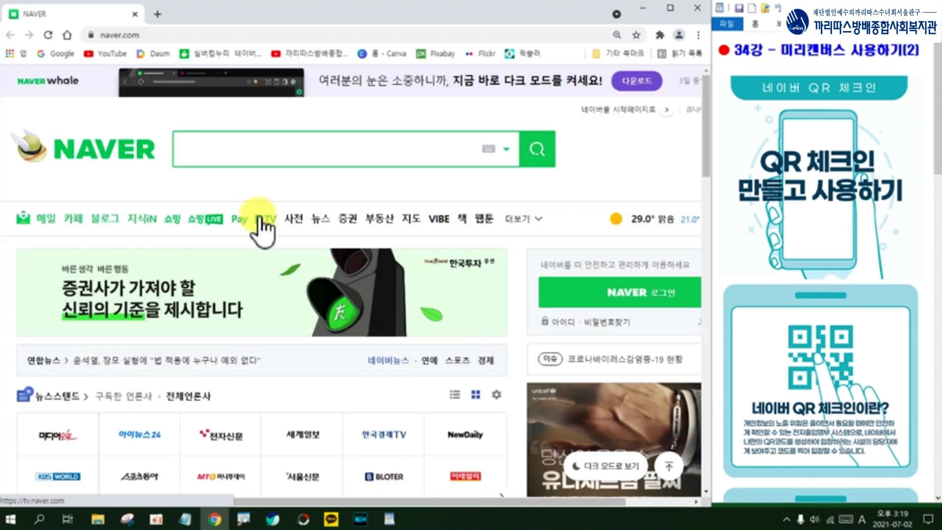
left_click(278, 147)
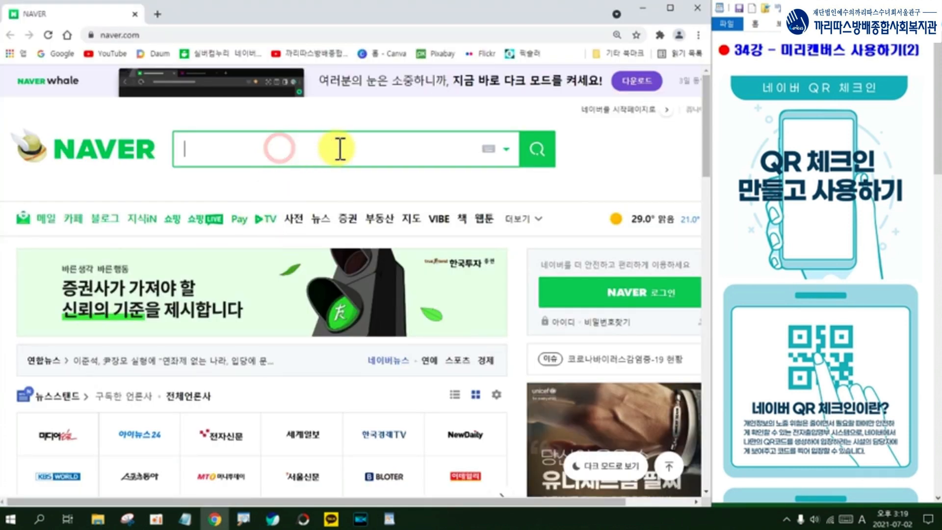
type("al")
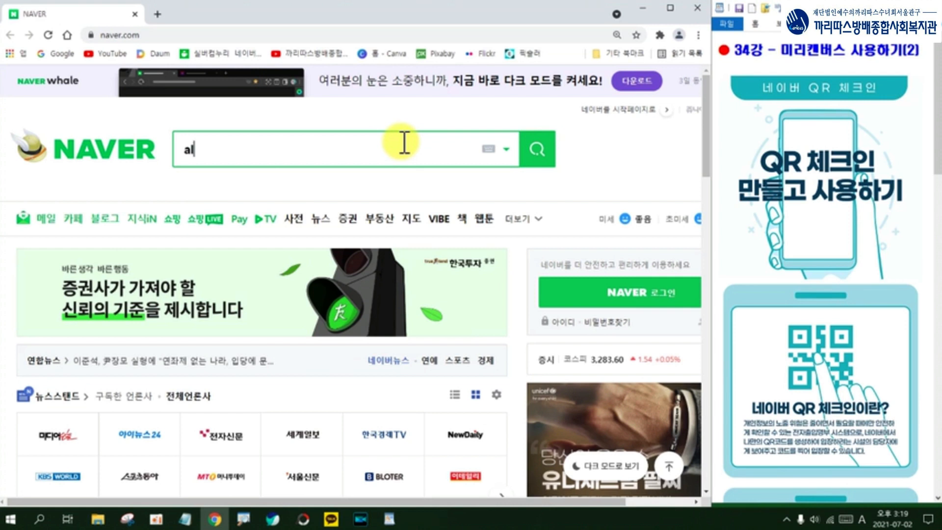
type("f")
key("BackSpace")
key("BackSpace")
key("BackSpace")
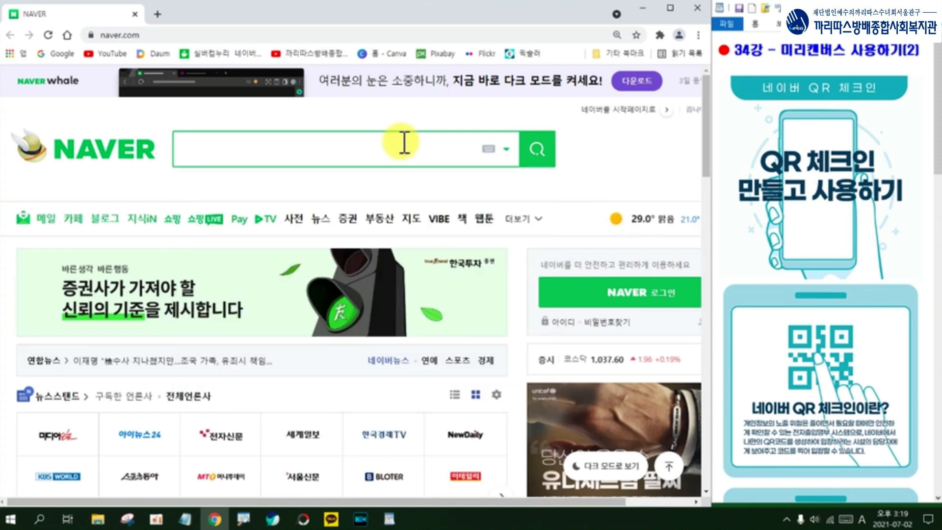
type("미리캔")
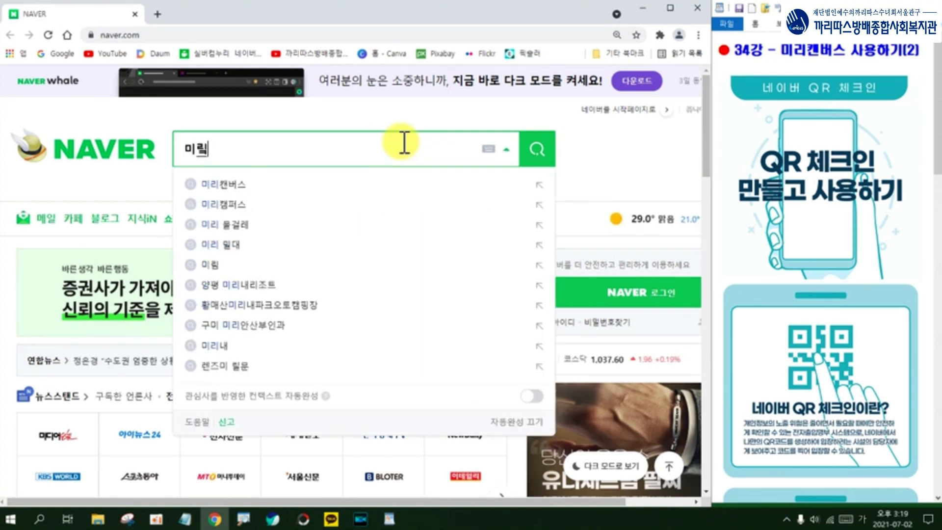
type("버스")
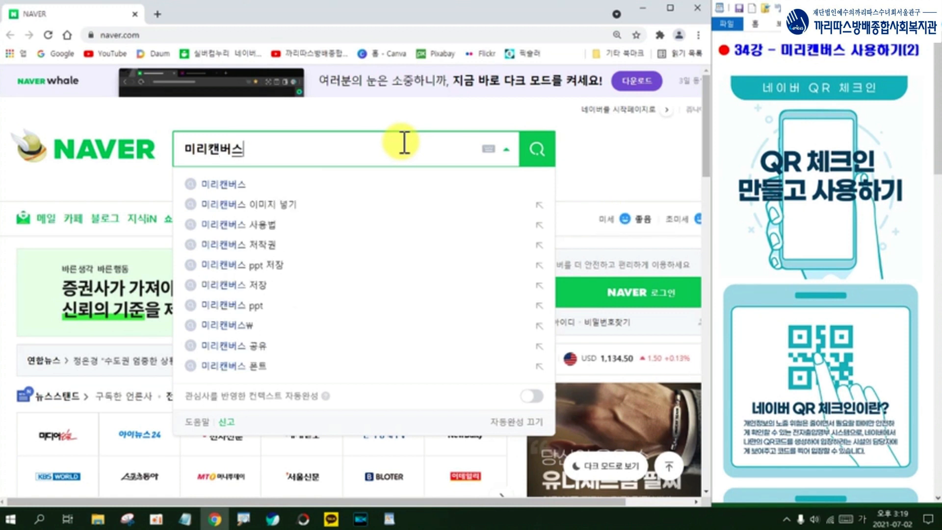
key("Return")
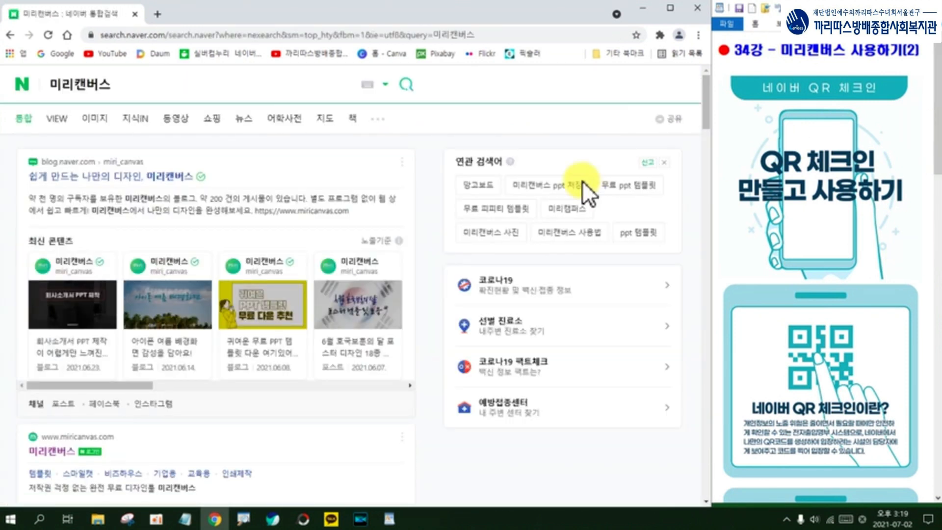
scroll(179, 236, "down", 1)
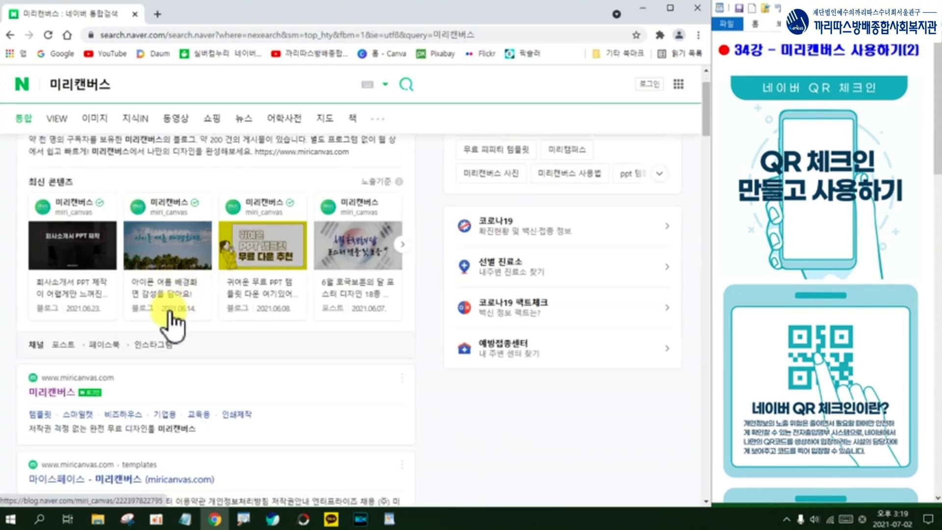
mouse_move(99, 403)
left_mouse_down()
mouse_move(31, 378)
mouse_move(112, 393)
left_mouse_up()
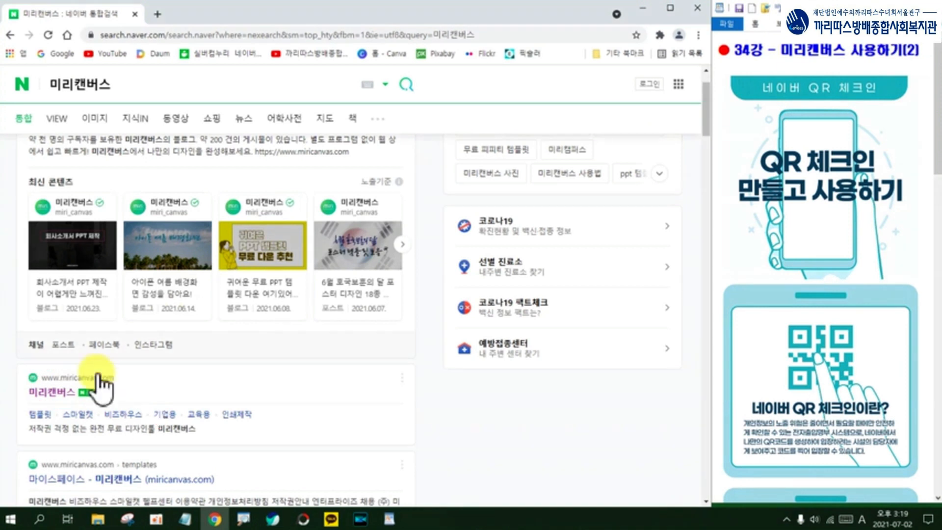
left_click(73, 392)
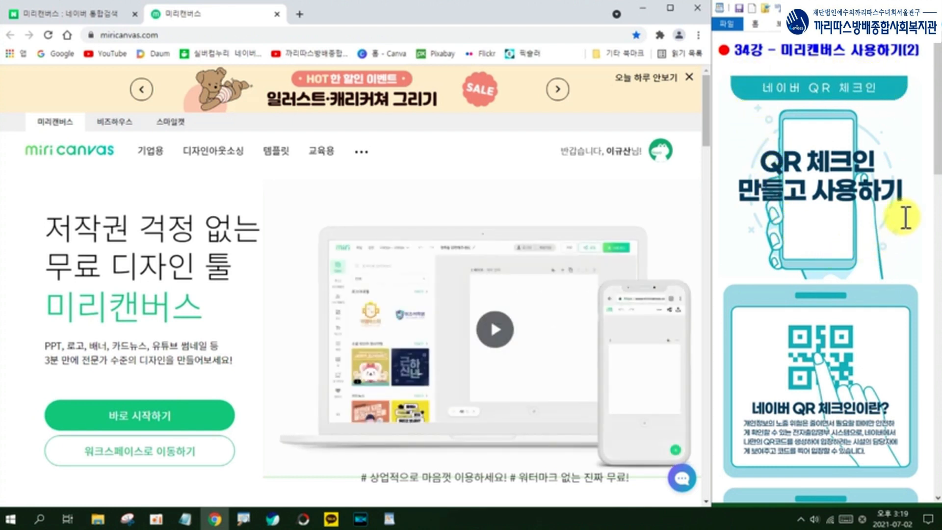
Bring the lecture notes to the "미리캔버스 시작" section and start a new design from the 미리캔버스 home page.
left_click_drag(940, 119, 938, 343)
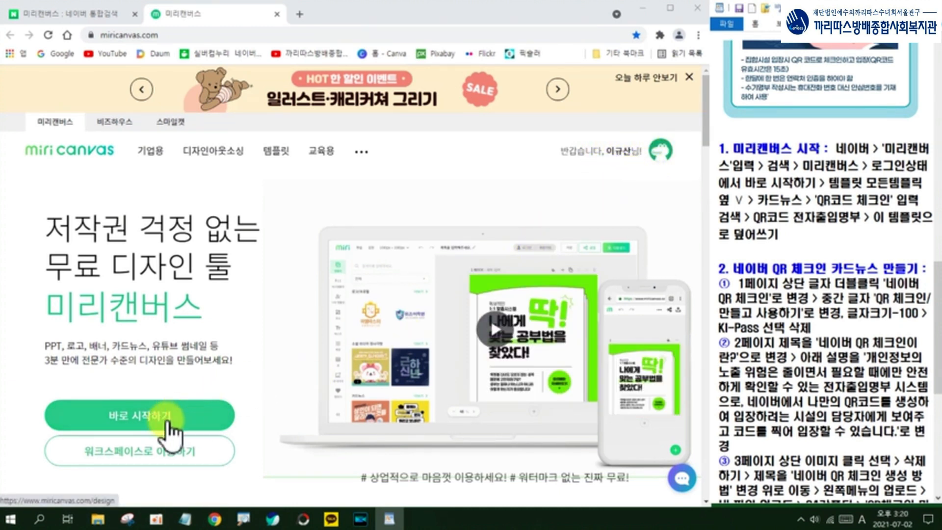
key("ctrl+2")
mouse_move(167, 421)
left_mouse_down()
mouse_move(178, 385)
mouse_move(192, 395)
mouse_move(180, 411)
left_mouse_up()
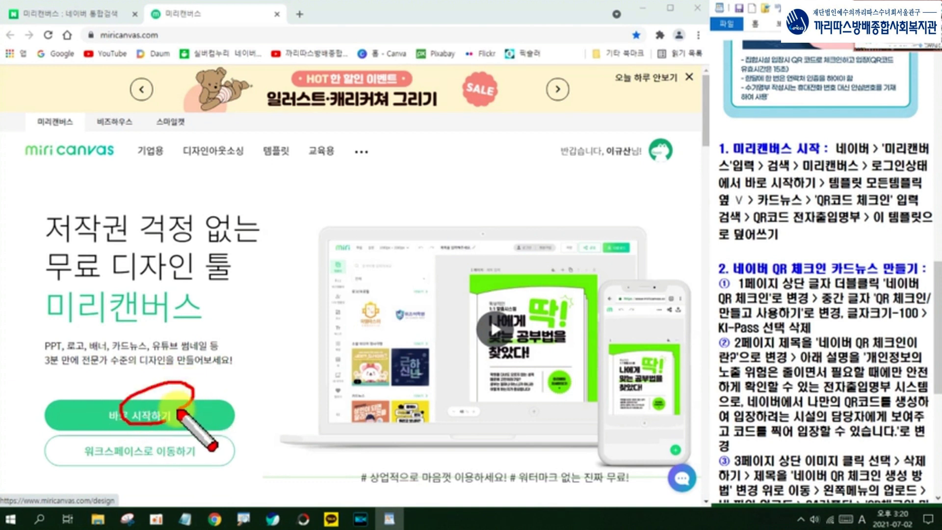
key("Escape")
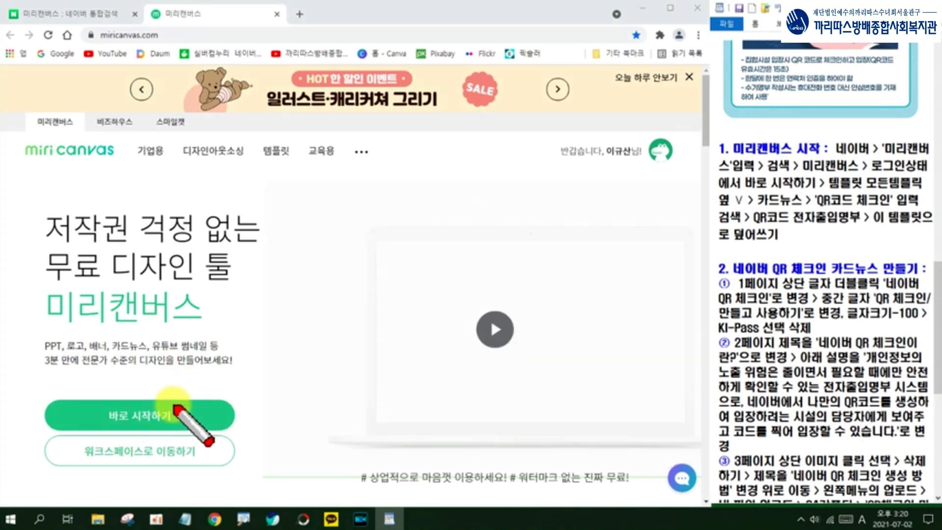
left_click(156, 416)
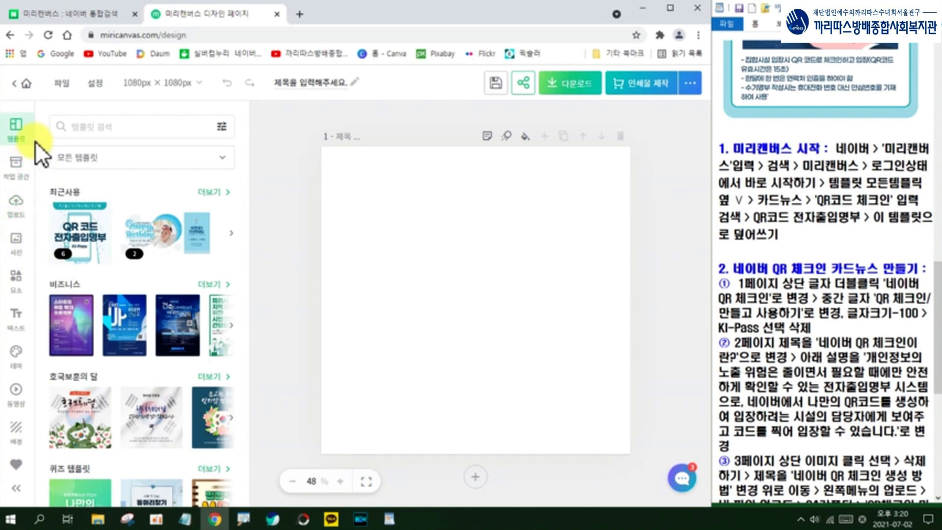
key("ctrl+2")
mouse_move(28, 138)
left_mouse_down()
mouse_move(16, 119)
mouse_move(33, 114)
mouse_move(33, 138)
mouse_move(16, 145)
mouse_move(10, 129)
mouse_move(22, 115)
mouse_move(35, 121)
mouse_move(31, 141)
left_mouse_up()
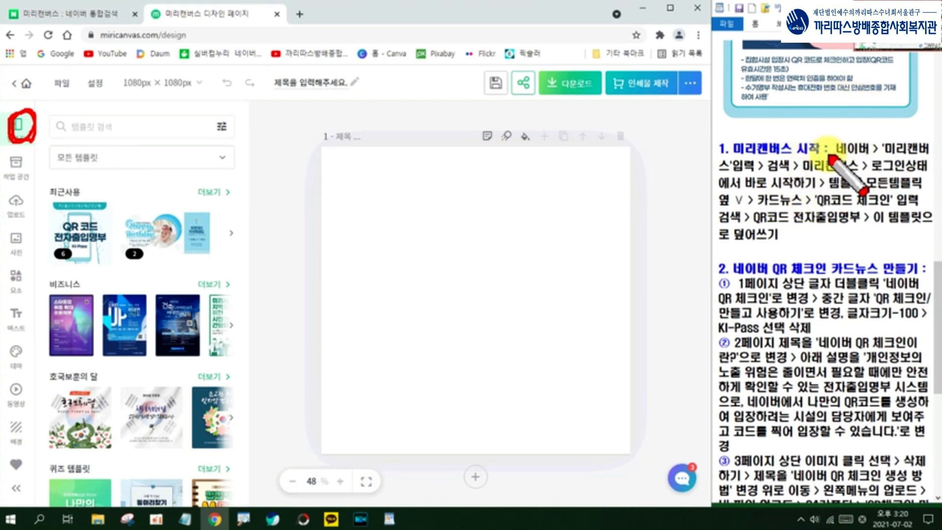
left_click_drag(72, 118, 84, 131)
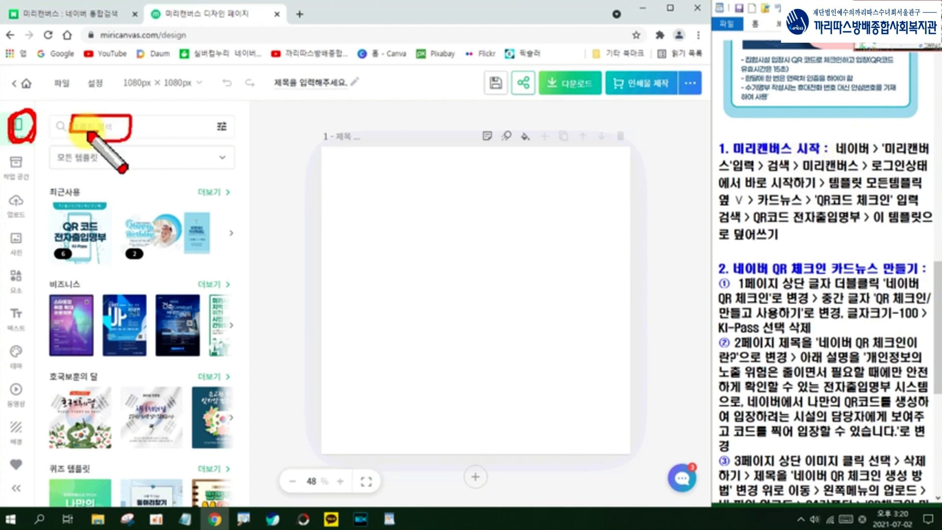
left_click_drag(1, 141, 46, 130)
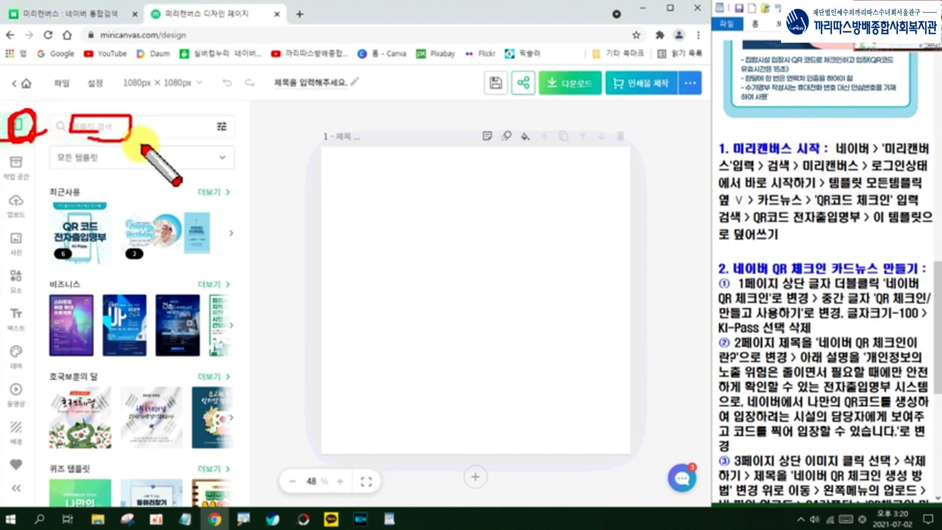
mouse_move(75, 167)
left_mouse_down()
mouse_move(90, 143)
mouse_move(88, 162)
left_mouse_up()
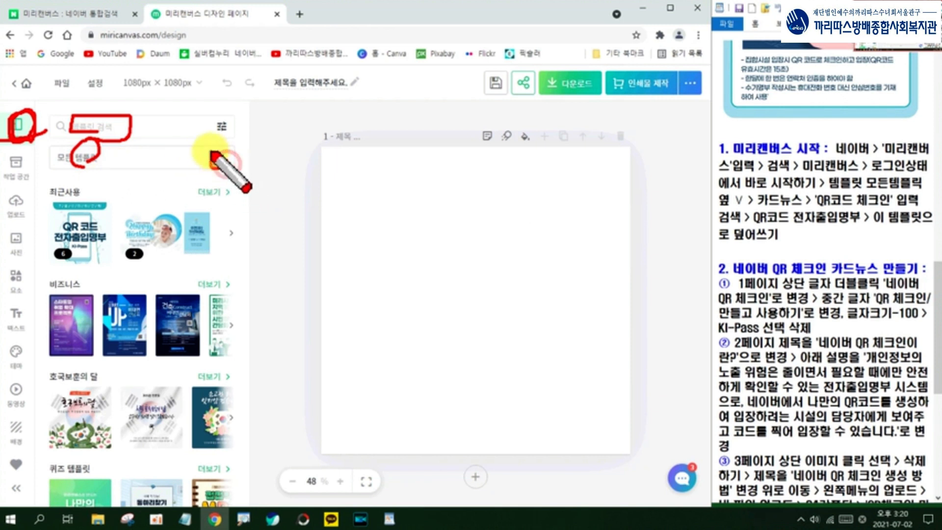
key("Escape")
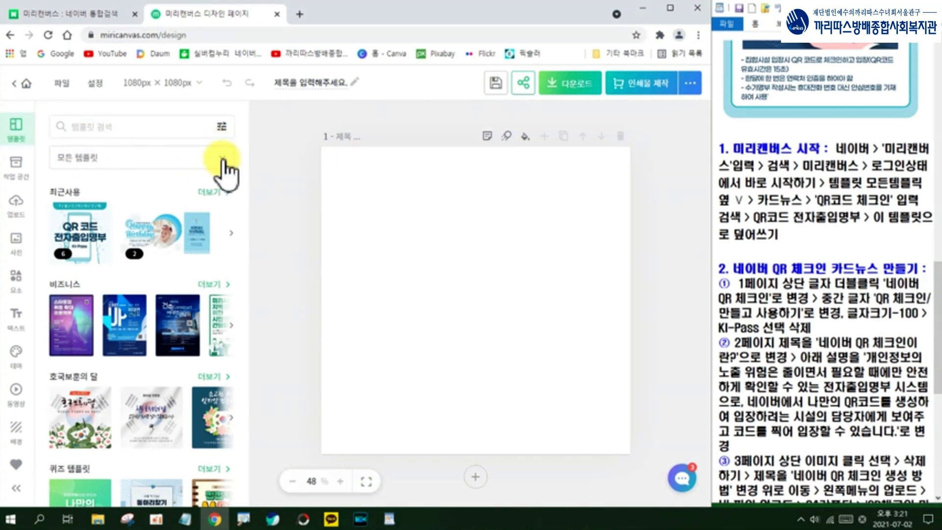
Limit the templates to the 카드뉴스 category and search them for "QR코드 체크인".
left_click(223, 158)
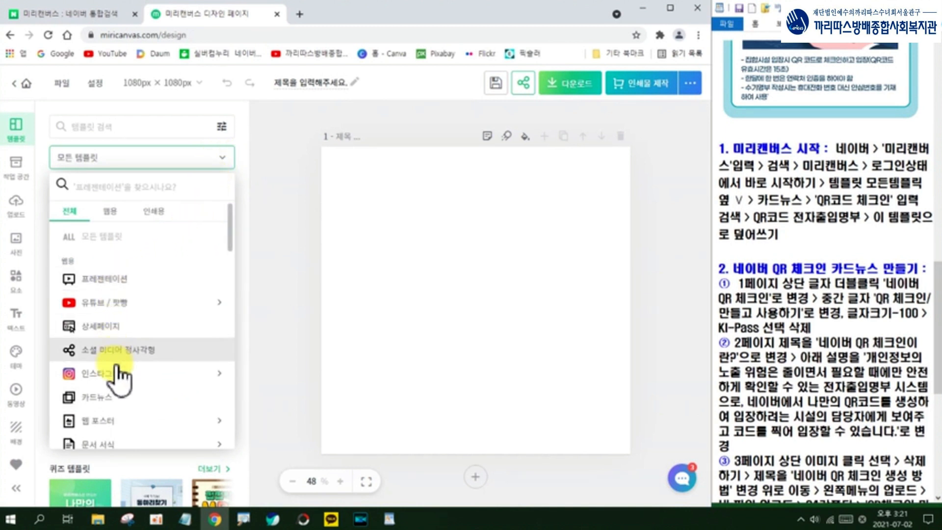
left_click(101, 399)
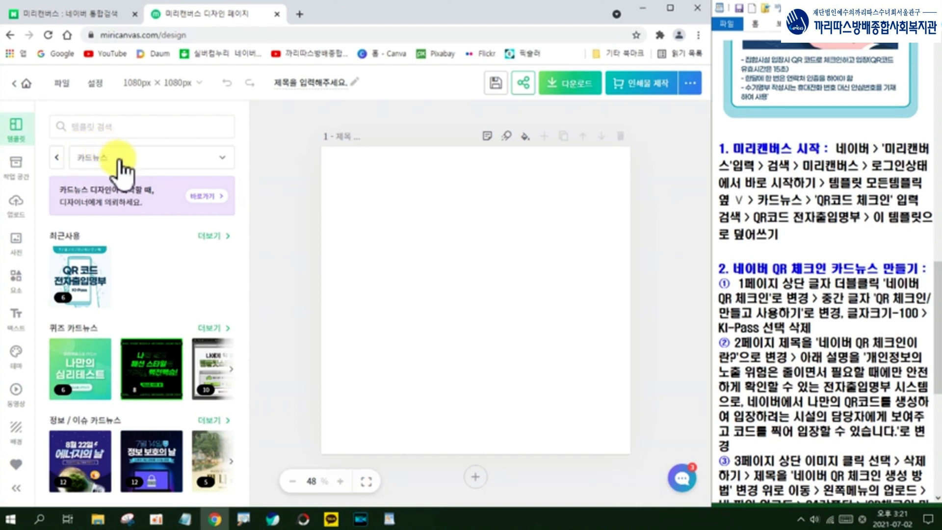
left_click(117, 128)
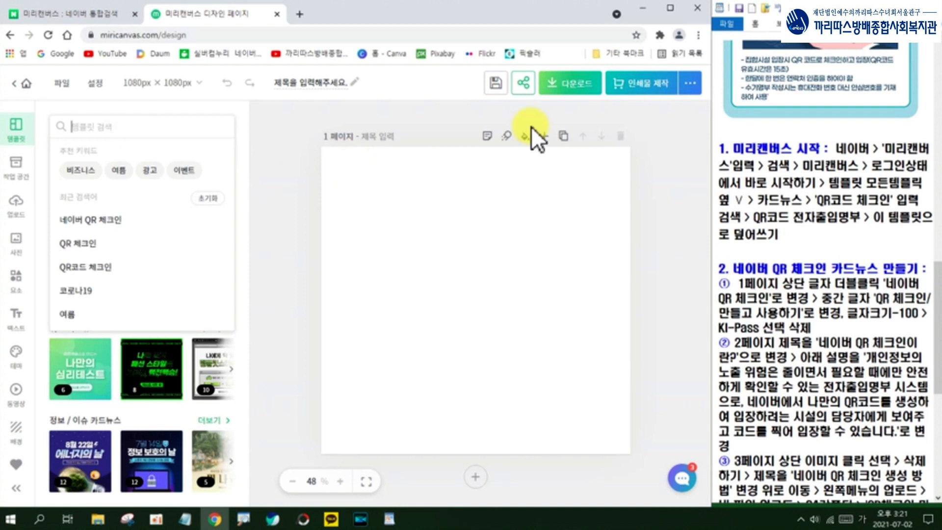
type("QR코드 체크인")
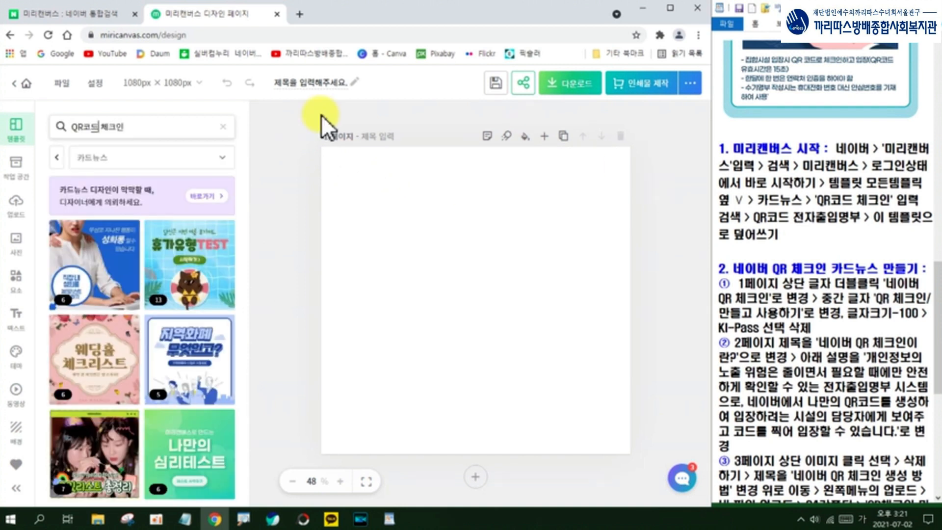
left_click(58, 126)
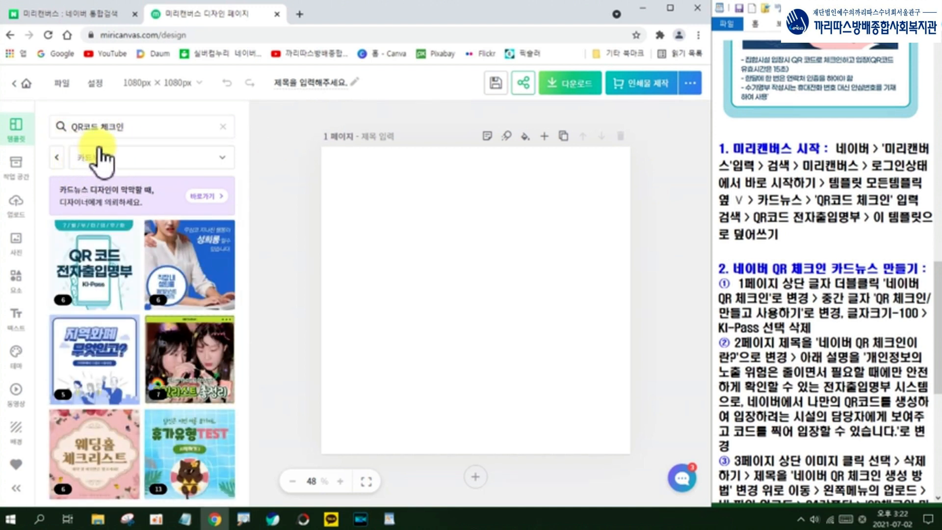
key("ctrl+alt+d")
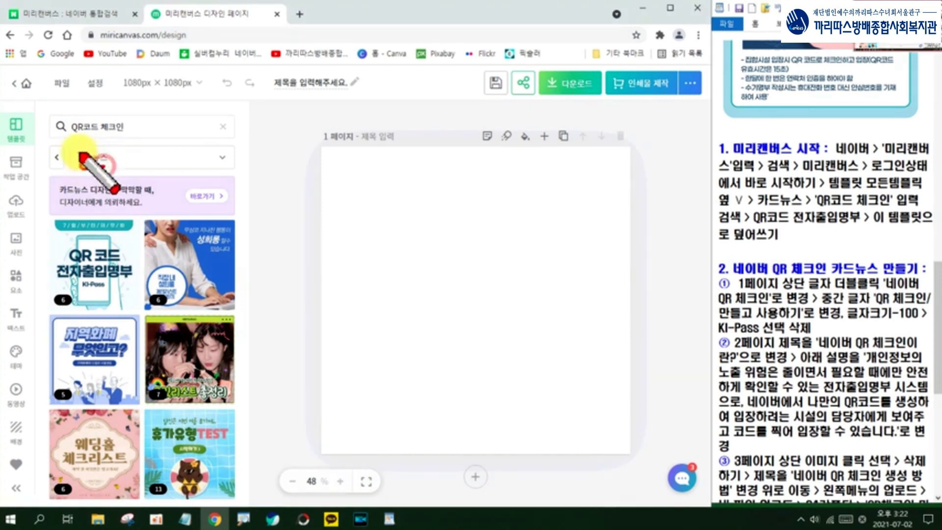
mouse_move(90, 148)
left_mouse_down()
mouse_move(104, 150)
mouse_move(102, 169)
left_mouse_up()
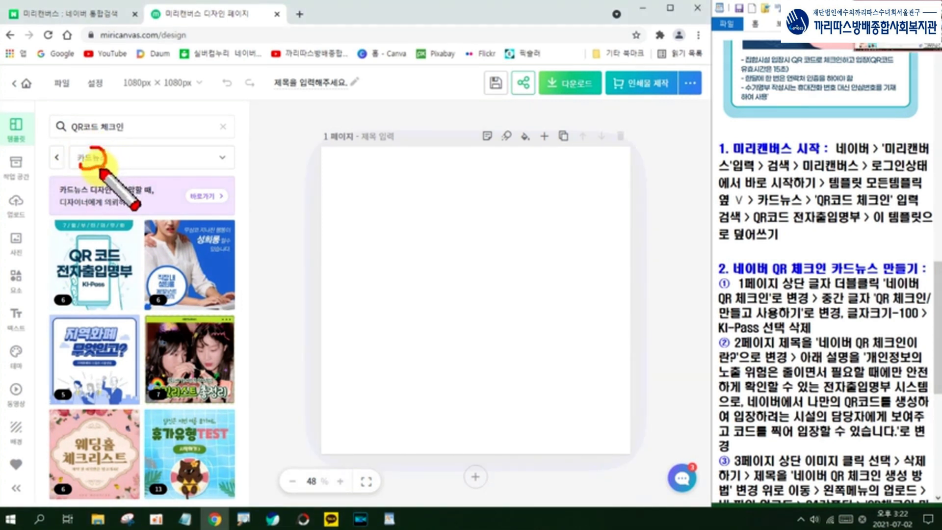
mouse_move(130, 130)
left_mouse_down()
mouse_move(74, 143)
mouse_move(69, 132)
mouse_move(105, 105)
mouse_move(125, 114)
mouse_move(127, 139)
left_mouse_up()
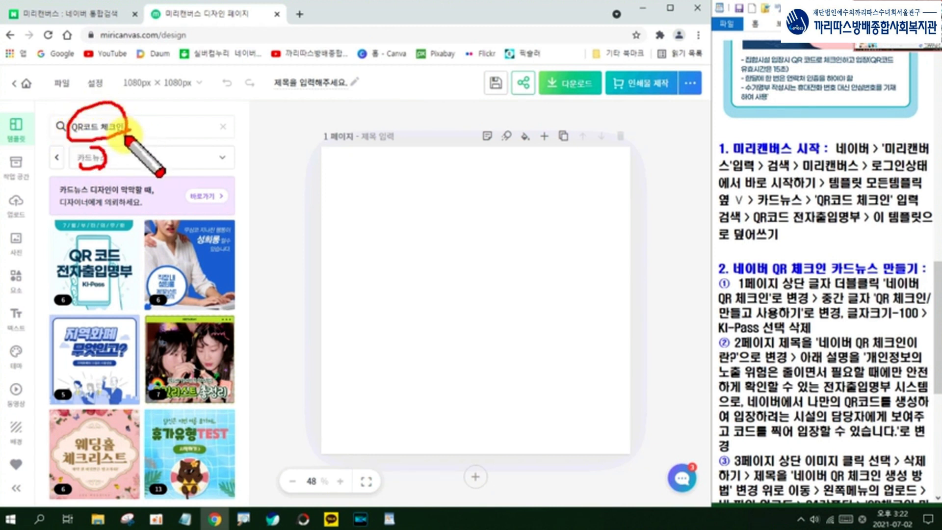
mouse_move(108, 289)
left_mouse_down()
mouse_move(81, 264)
mouse_move(109, 239)
mouse_move(129, 249)
mouse_move(128, 279)
mouse_move(97, 292)
mouse_move(106, 252)
mouse_move(129, 259)
mouse_move(105, 291)
left_mouse_up()
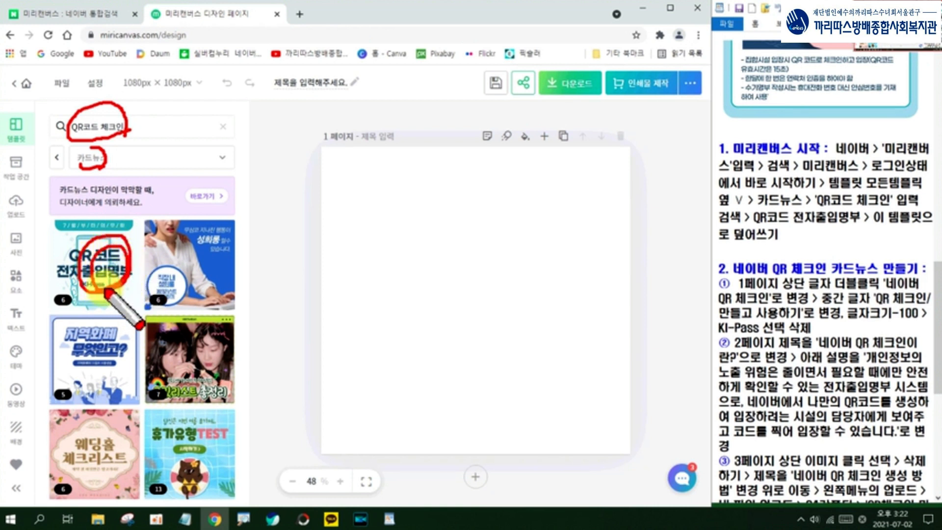
key("Escape")
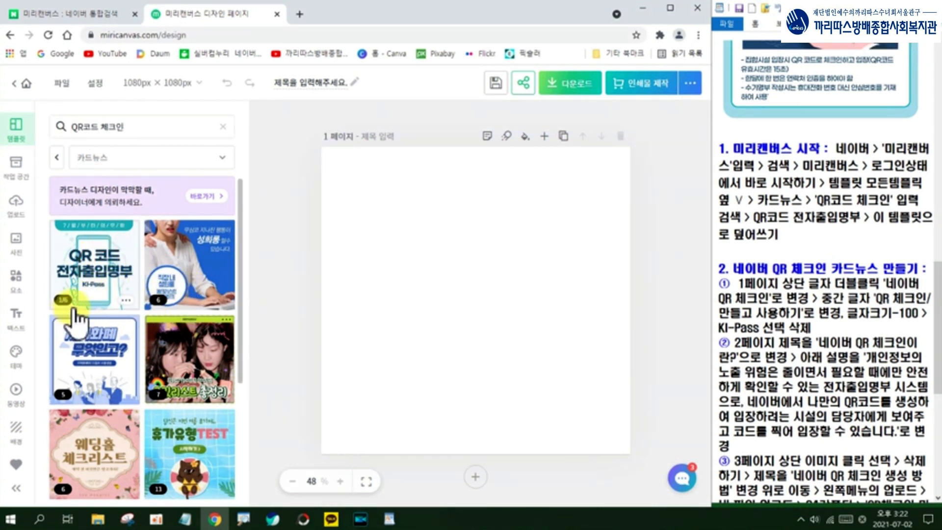
Open the six-page "QR 코드 전자출입명부" card news template and overwrite the blank design with the whole template.
mouse_move(82, 308)
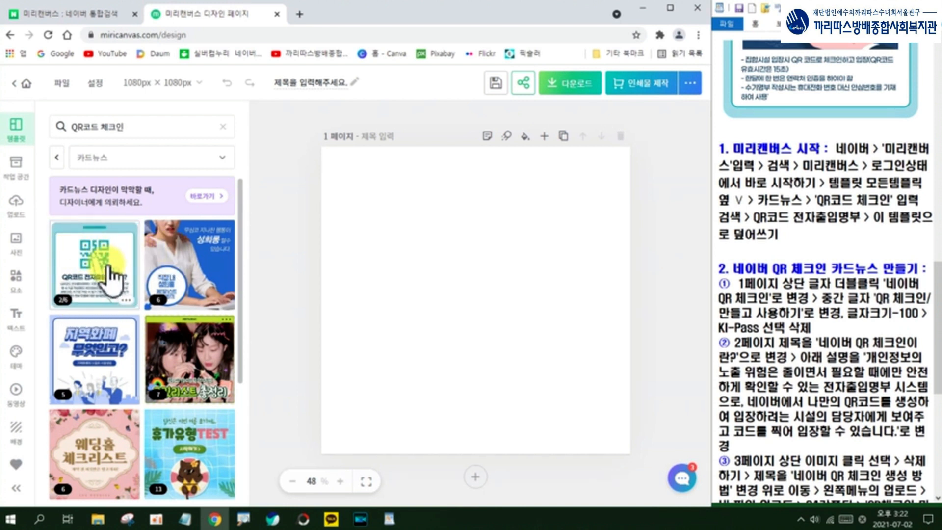
left_click(88, 280)
key("ctrl+alt+d")
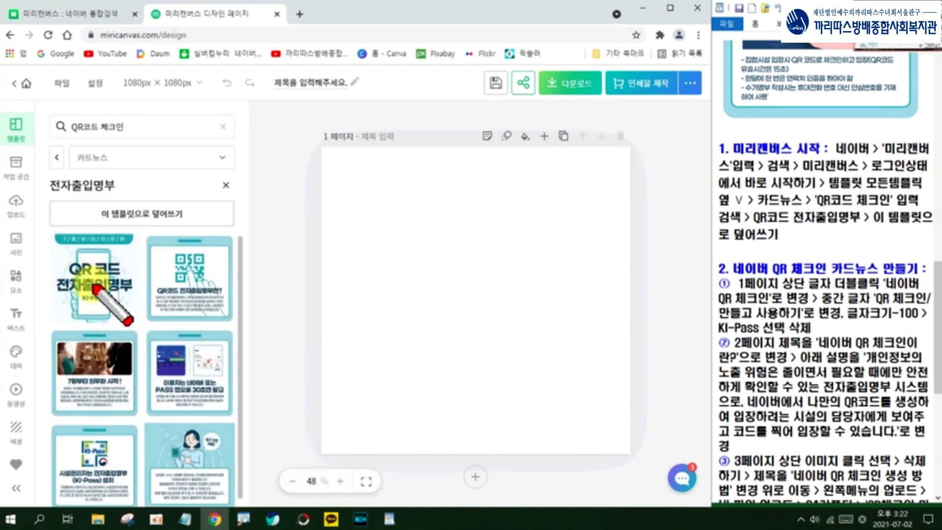
mouse_move(94, 295)
left_mouse_down()
mouse_move(81, 266)
mouse_move(95, 285)
left_mouse_up()
mouse_move(179, 226)
left_mouse_down()
mouse_move(105, 230)
mouse_move(103, 213)
mouse_move(199, 201)
mouse_move(182, 227)
left_mouse_up()
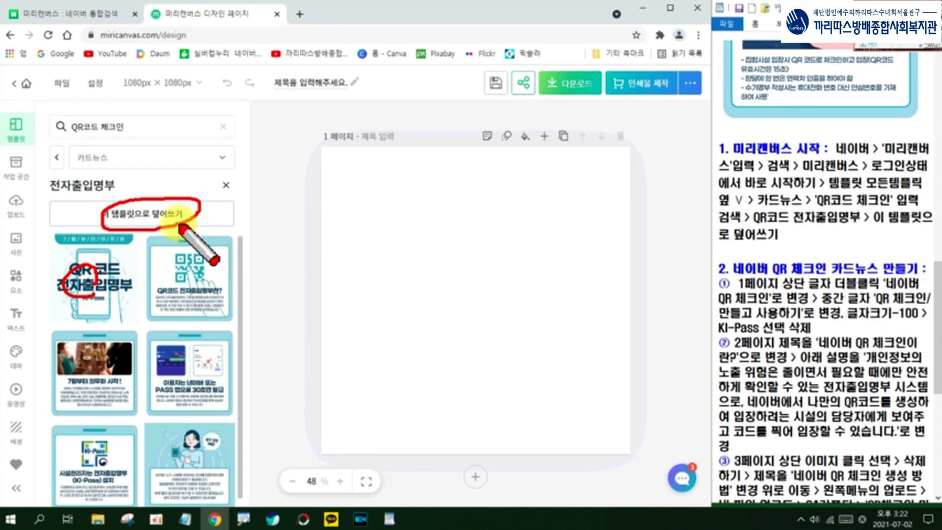
key("Escape")
left_click(155, 217)
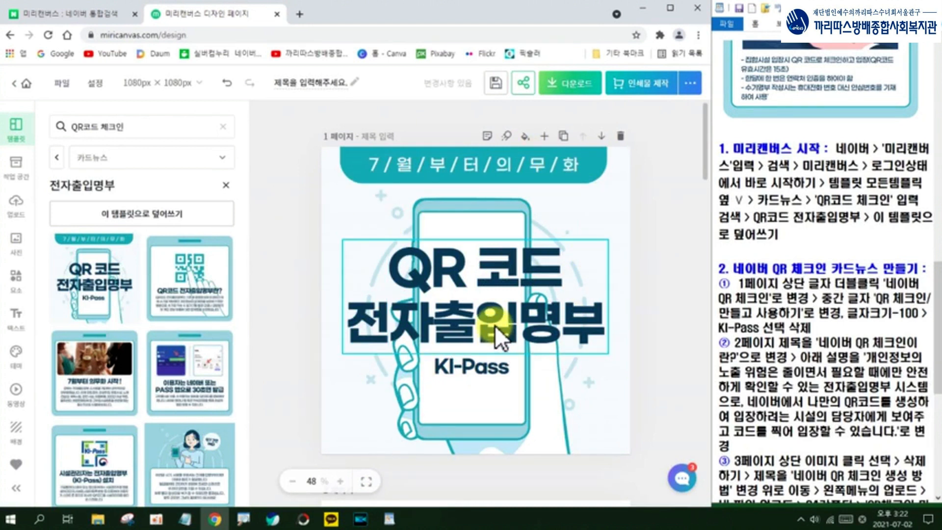
key("ctrl+alt+d")
mouse_move(475, 345)
left_mouse_down()
mouse_move(455, 347)
mouse_move(462, 263)
mouse_move(544, 284)
mouse_move(510, 330)
left_mouse_up()
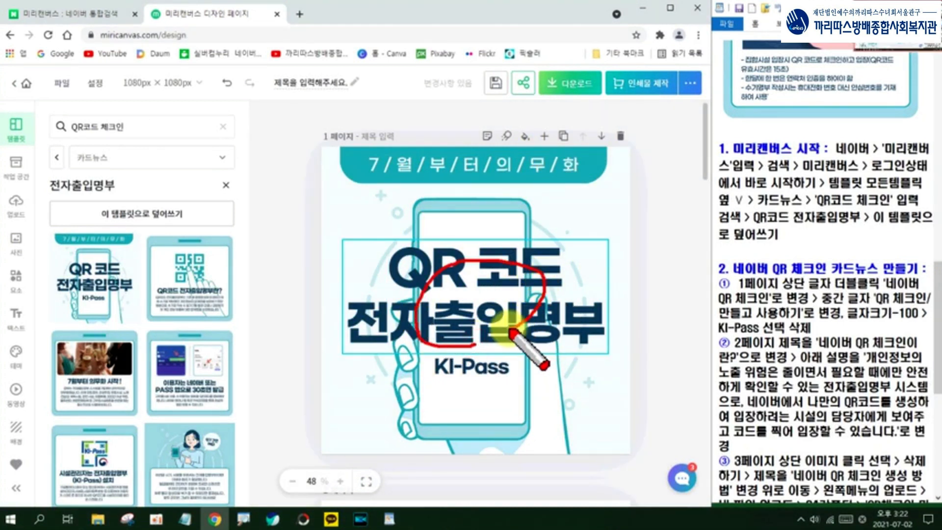
key("Escape")
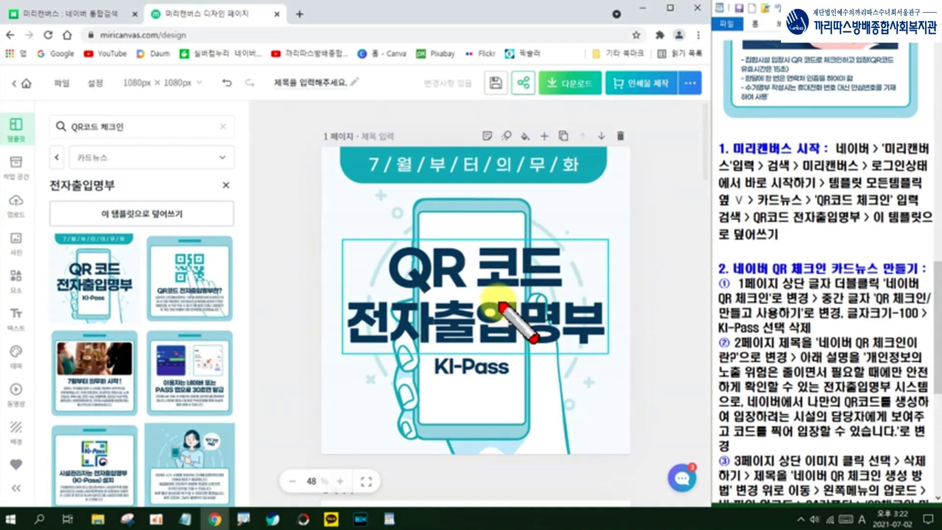
Replace the text in the teal banner on page 1 with "네이버 QR체크인".
left_click(479, 163)
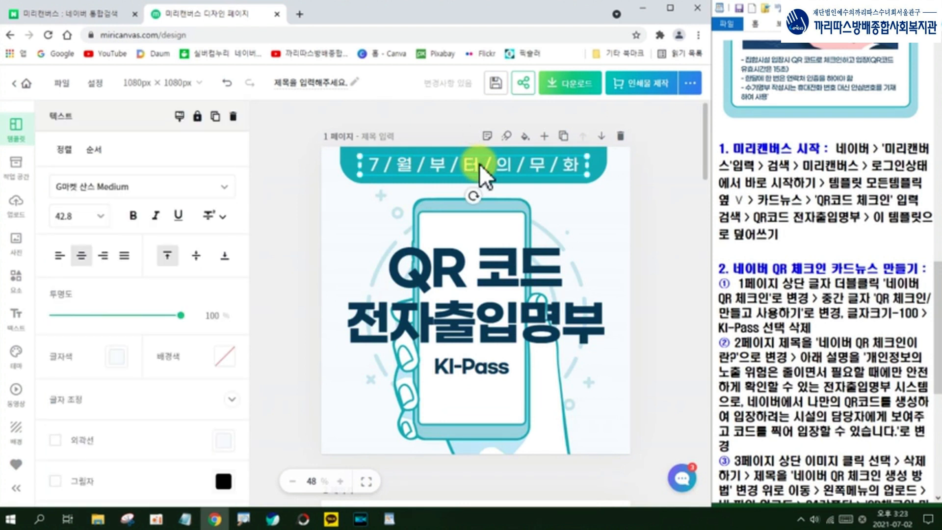
double_click(577, 164)
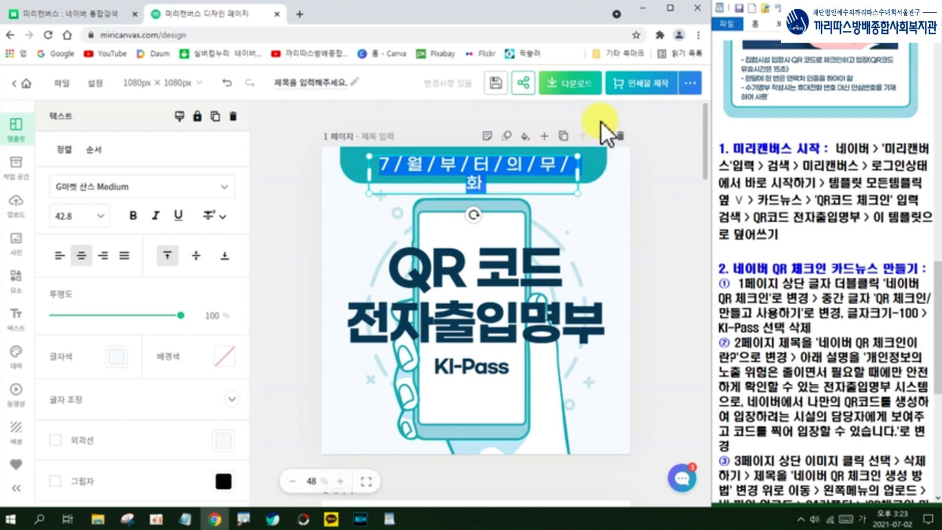
type("네이버")
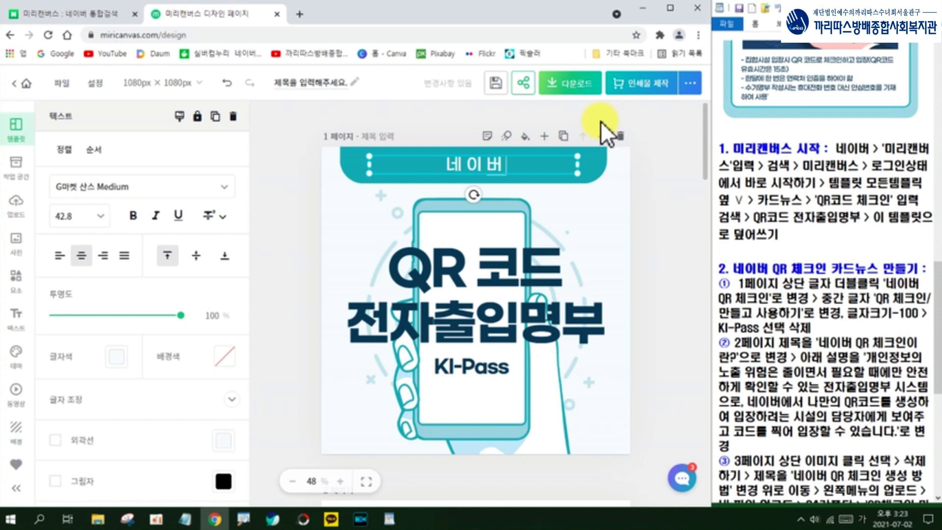
type(" QR체크인")
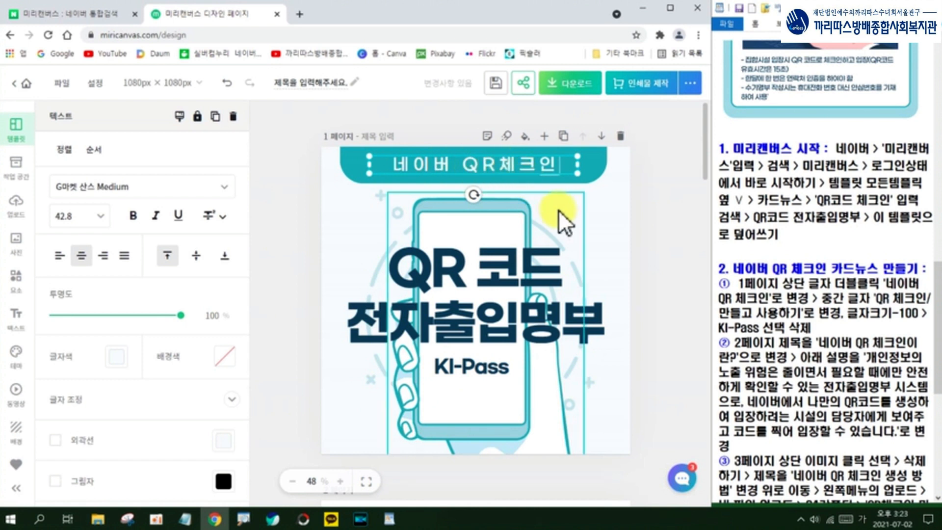
left_click(648, 203)
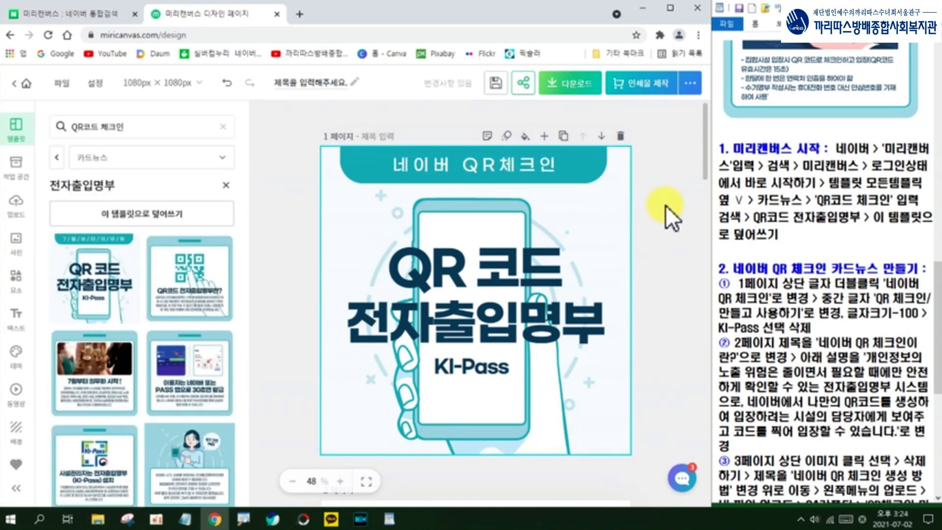
Rewrite the main title on page 1 as two lines, "QR 체크인" and "만들고 사용하기".
left_click(503, 258)
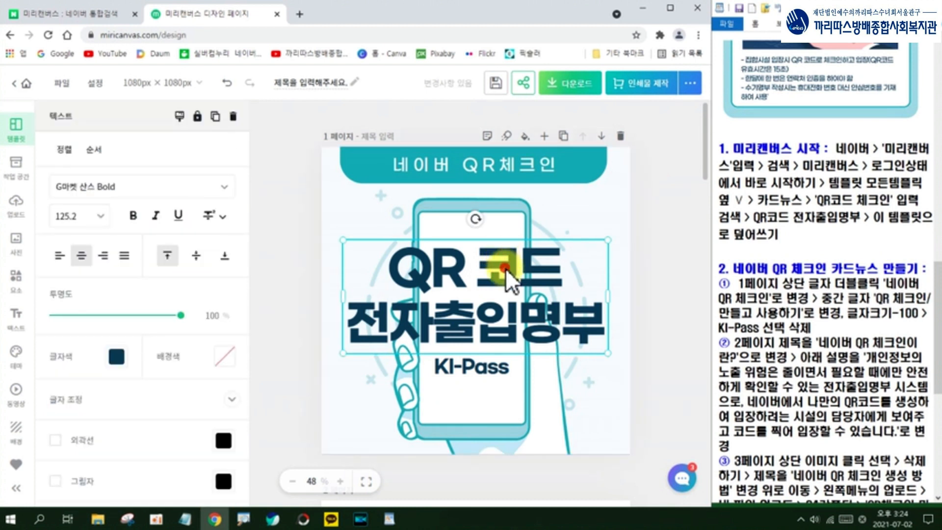
double_click(506, 268)
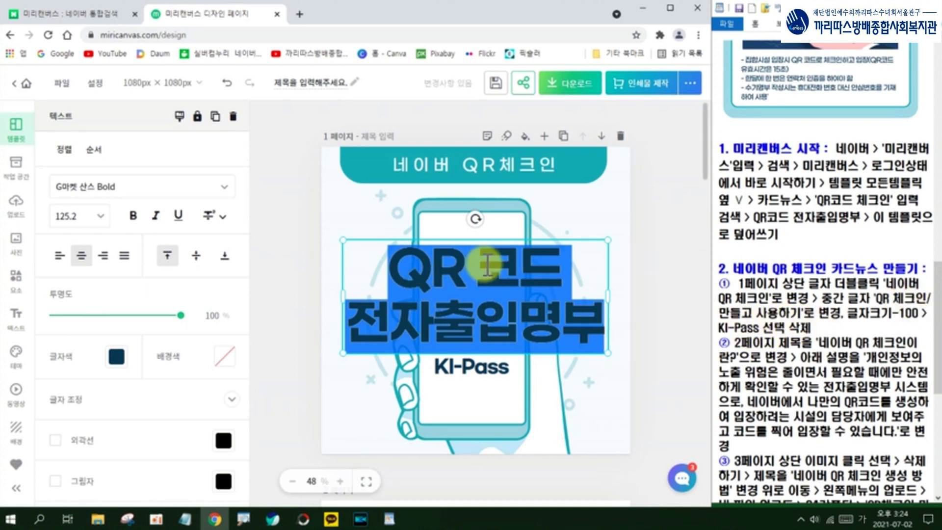
left_click(422, 265)
left_click(569, 258)
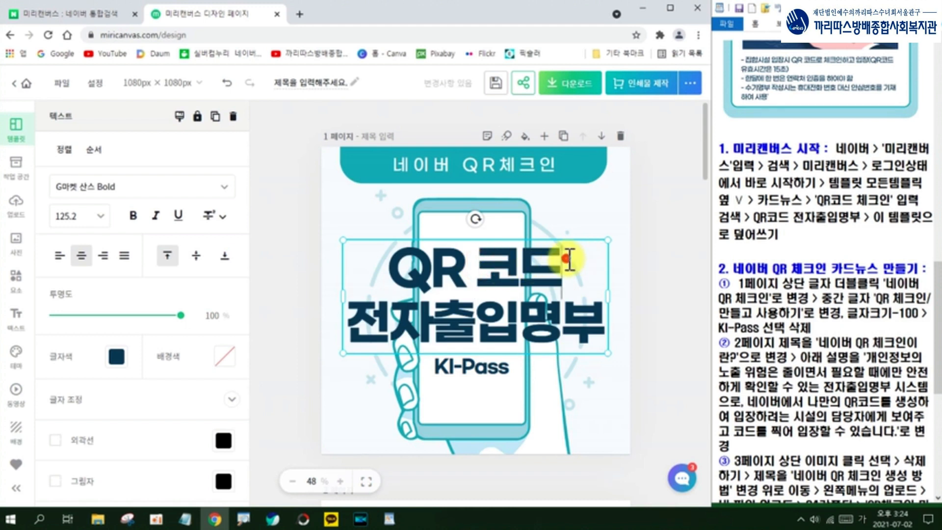
left_click(597, 324)
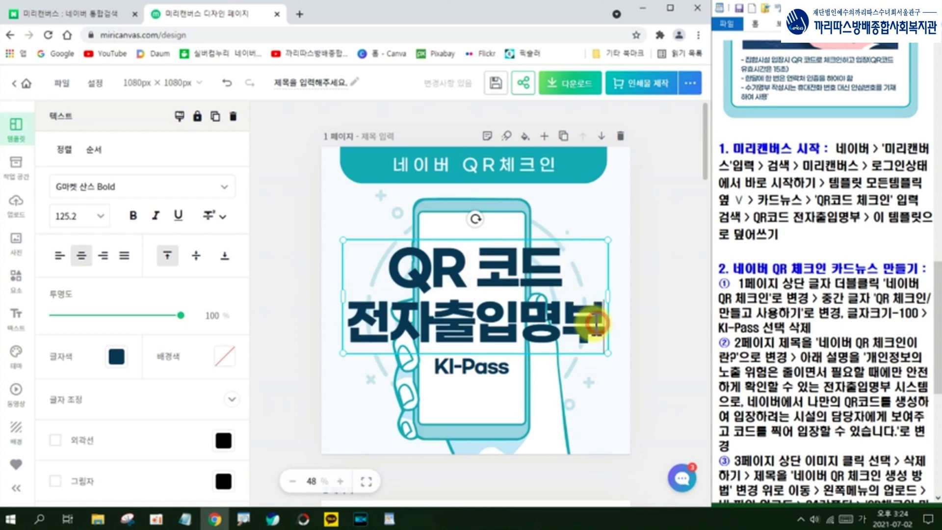
left_click_drag(597, 324, 550, 281)
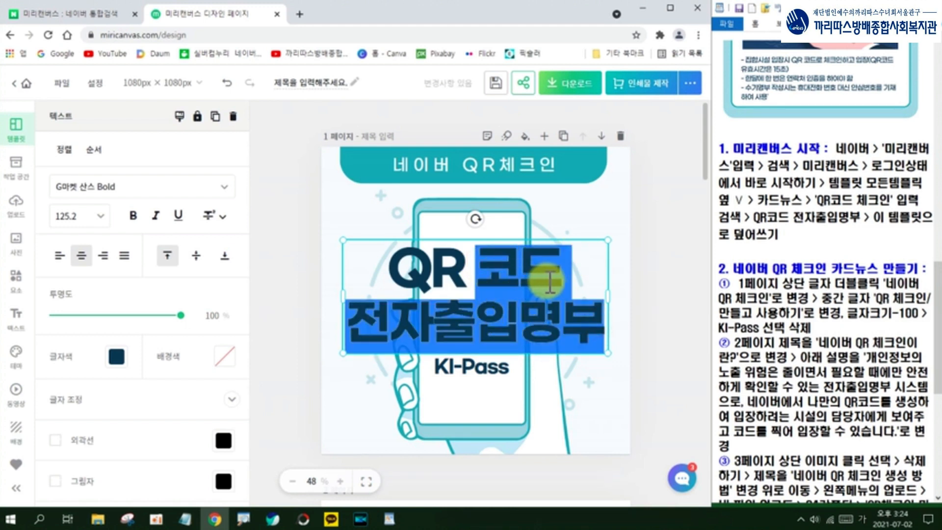
type("ㅊ")
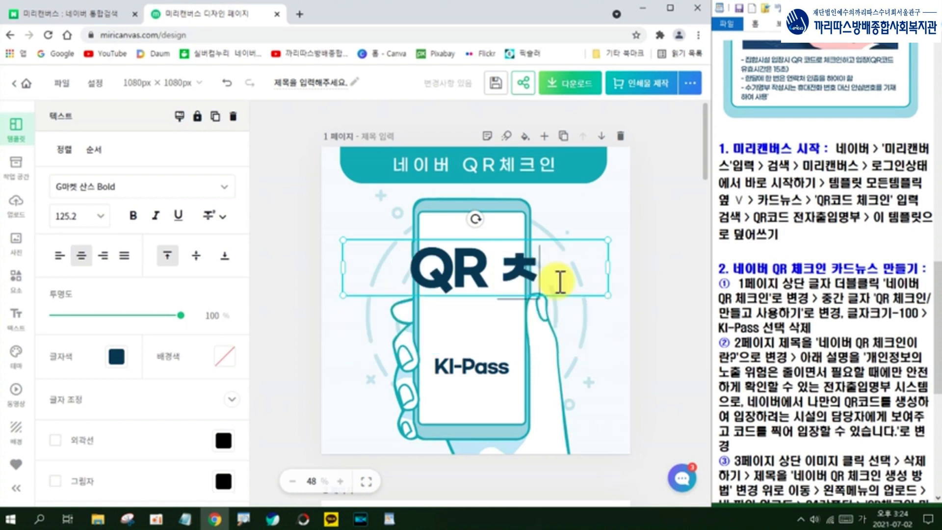
type("ㅔ크ㅇ")
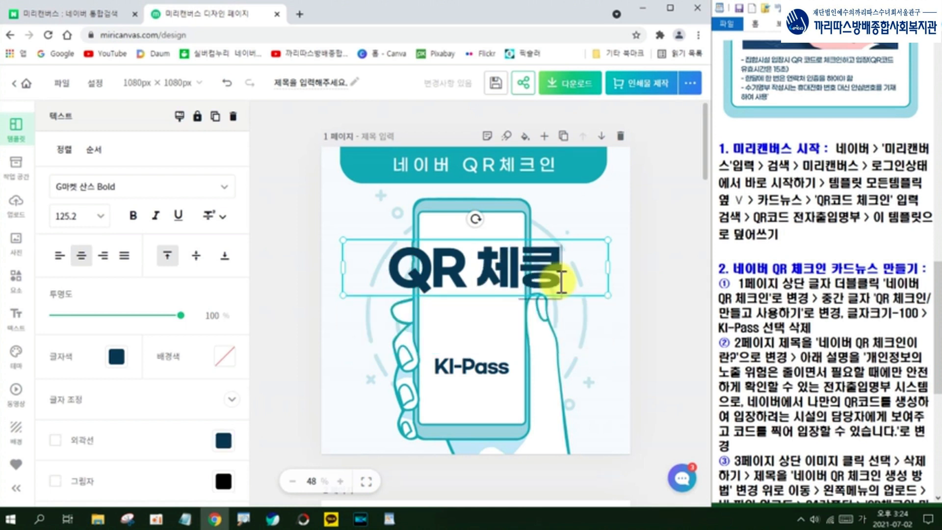
type("ㅣㄴ")
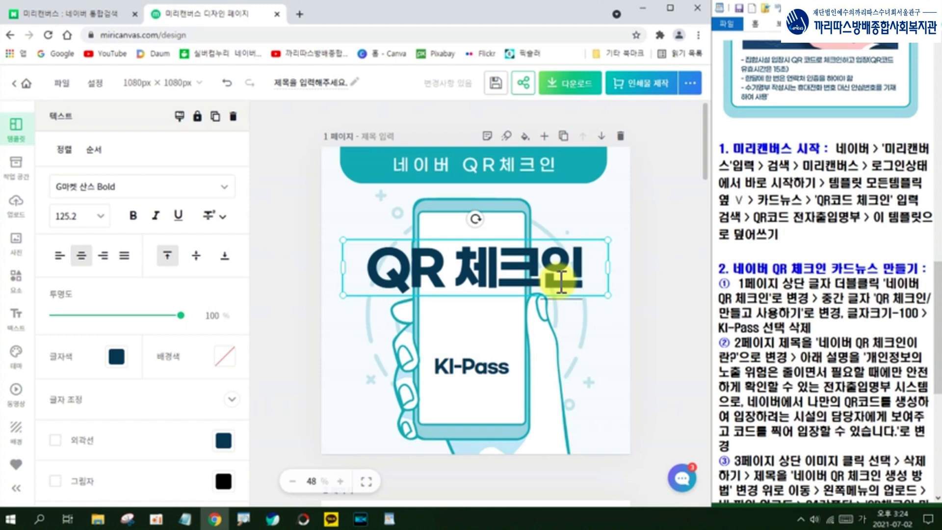
key("Return")
type("만들")
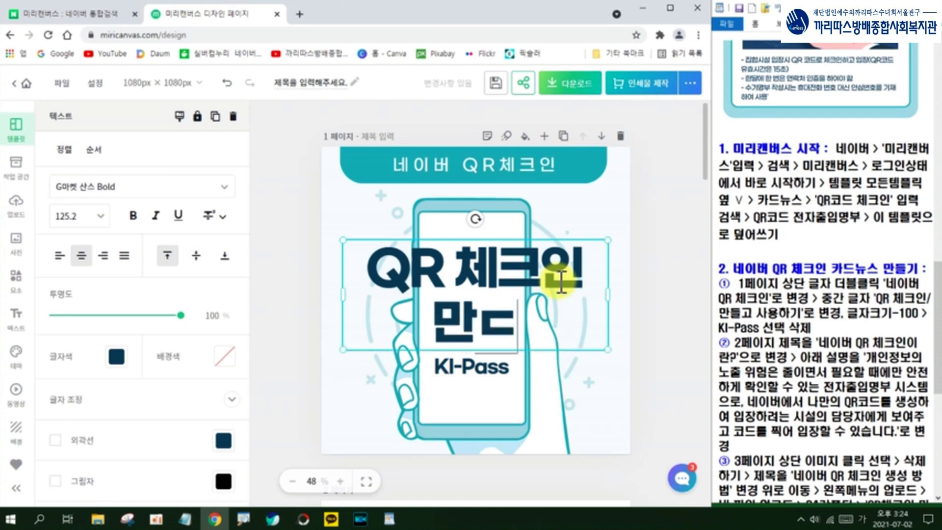
type("고 사용")
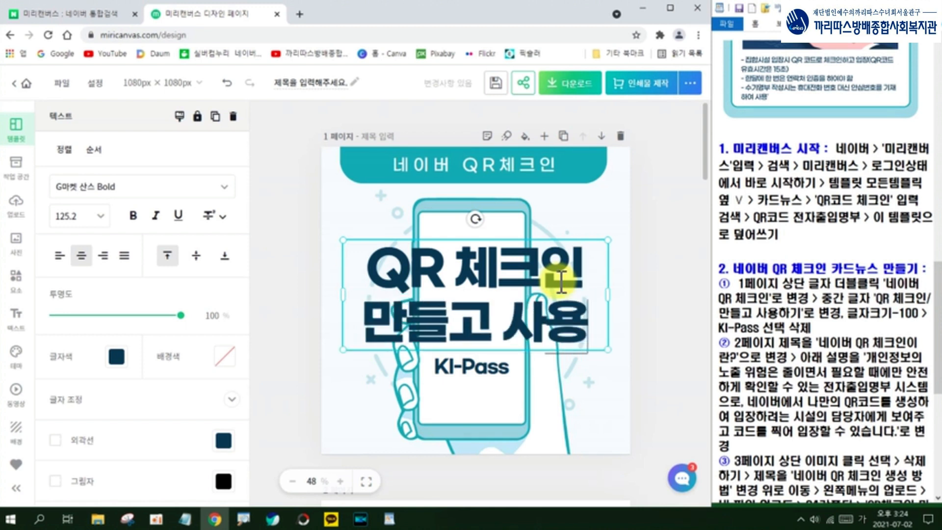
type("하기")
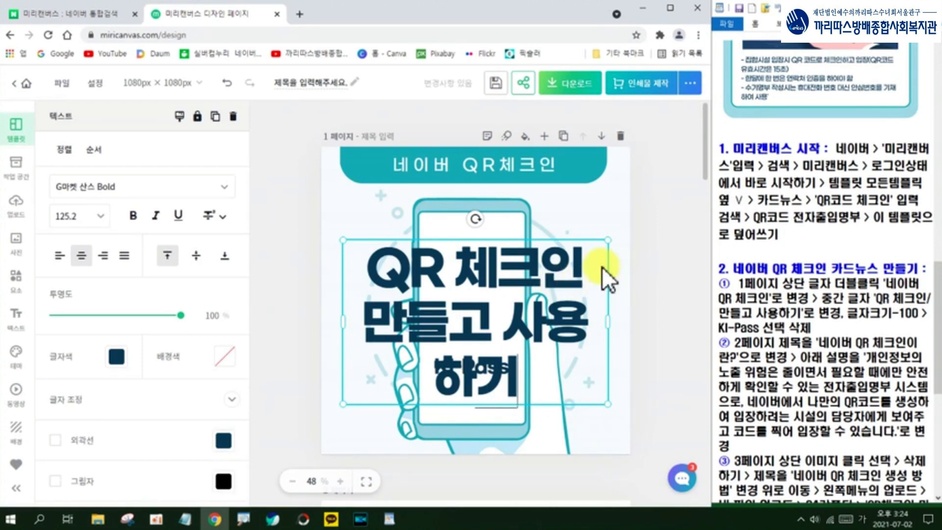
left_click(635, 312)
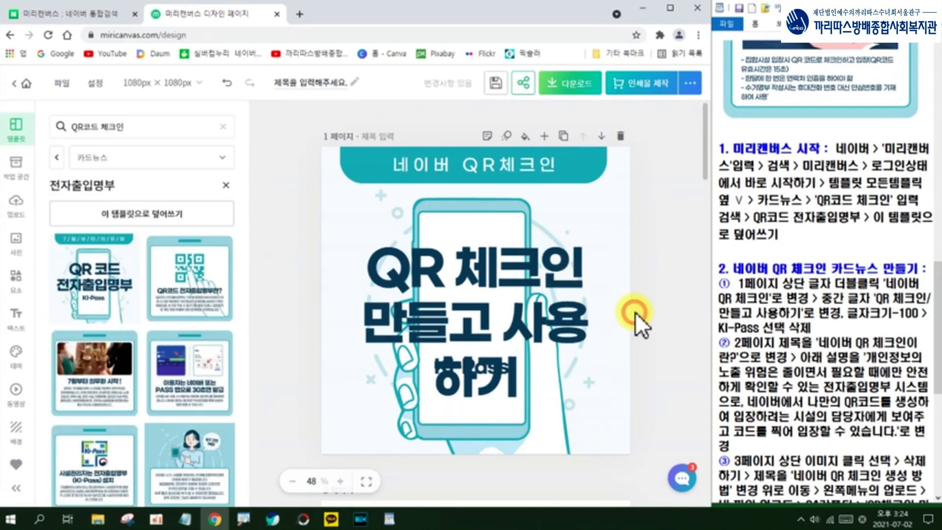
Widen the title's text box to about 1113 px so "만들고 사용하기" fits one line, and centre it horizontally on the page.
left_click(605, 323)
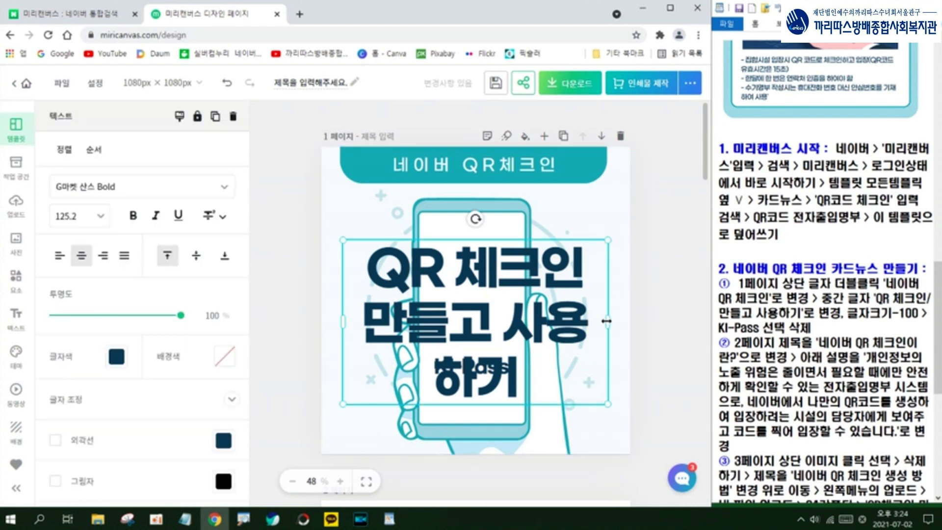
left_click_drag(607, 321, 658, 313)
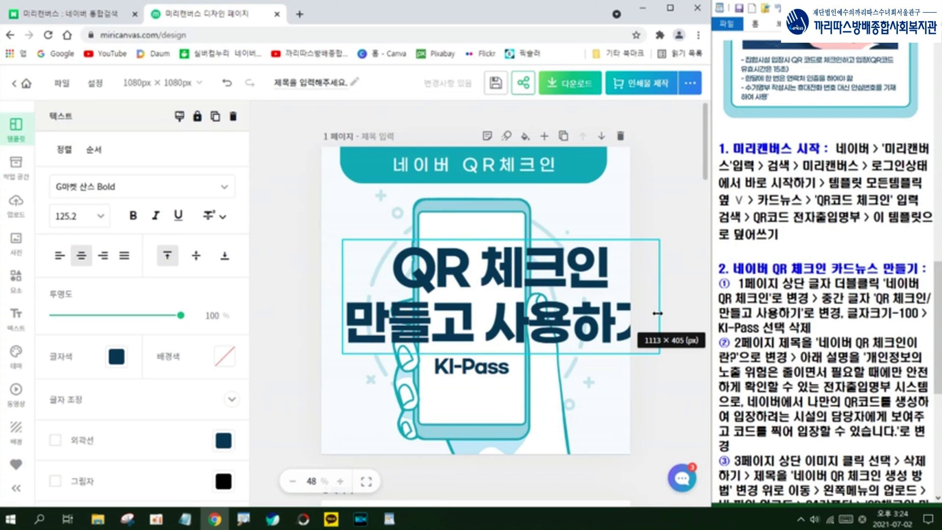
left_click(544, 323)
left_click_drag(556, 306, 532, 307)
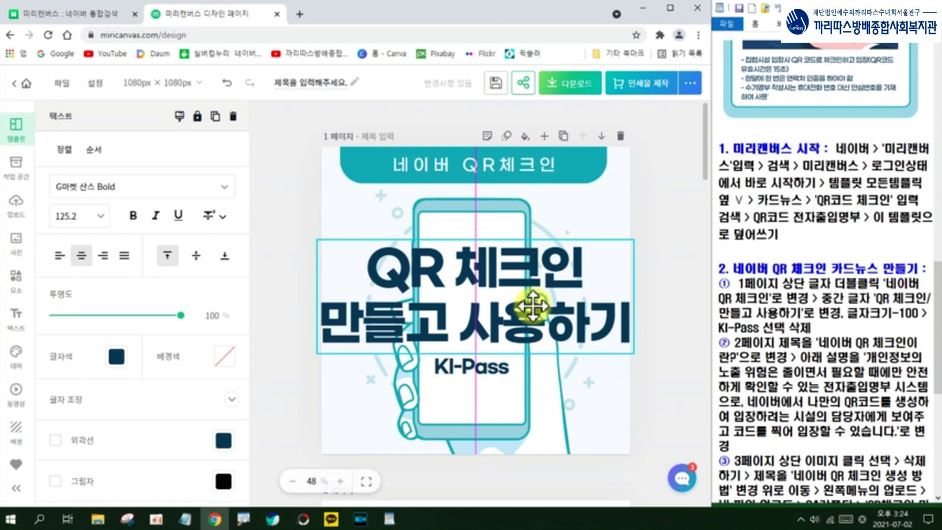
left_click_drag(532, 307, 532, 307)
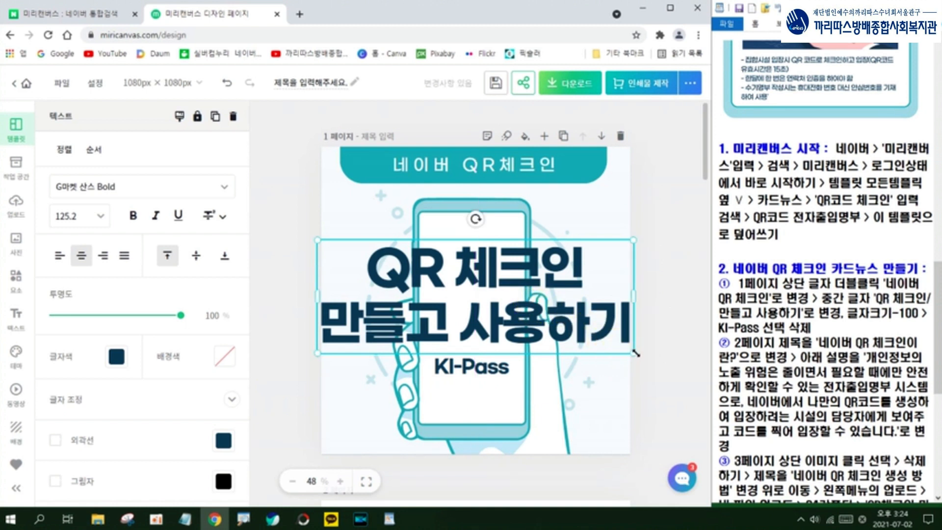
Scale the title's text box down to a font size of about 109.2 and centre it horizontally on the page again.
left_click_drag(636, 352, 612, 338)
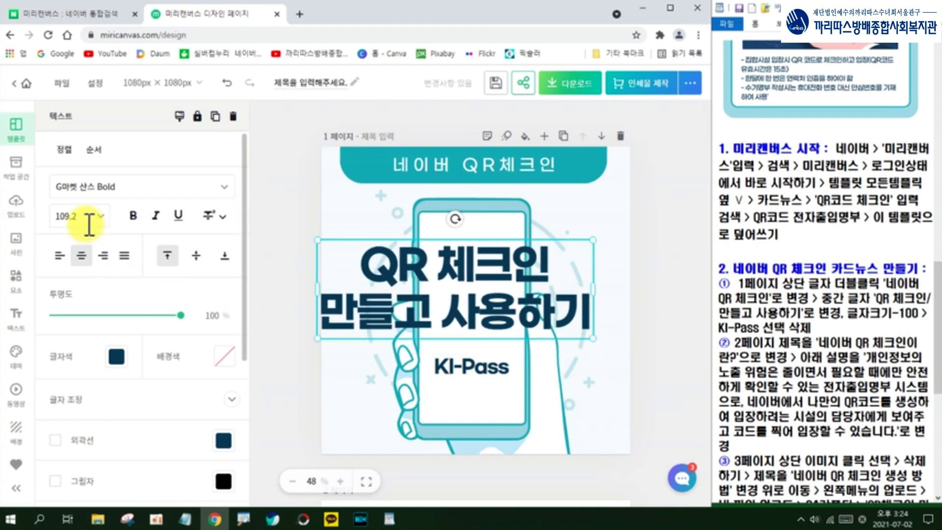
key("ctrl+alt+d")
mouse_move(86, 223)
left_mouse_down()
mouse_move(57, 229)
mouse_move(71, 213)
mouse_move(91, 227)
left_mouse_up()
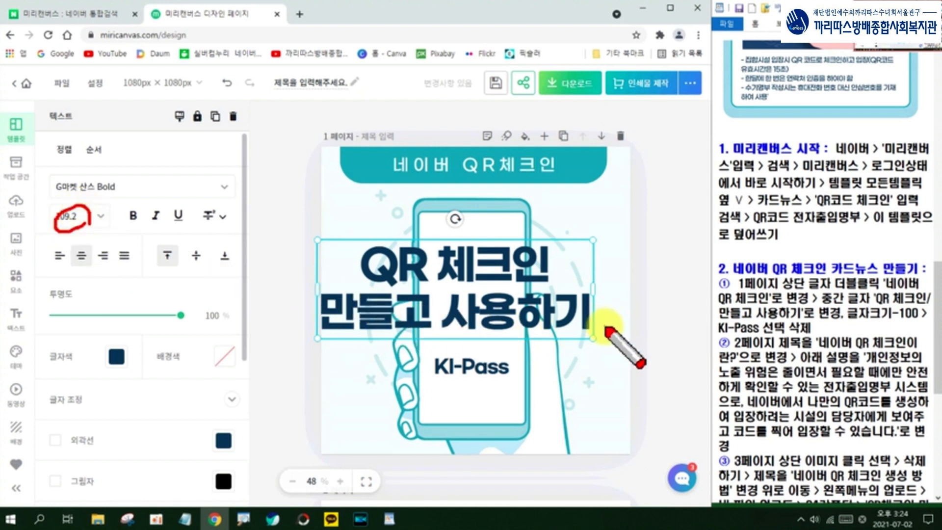
left_click_drag(578, 335, 594, 344)
key("Escape")
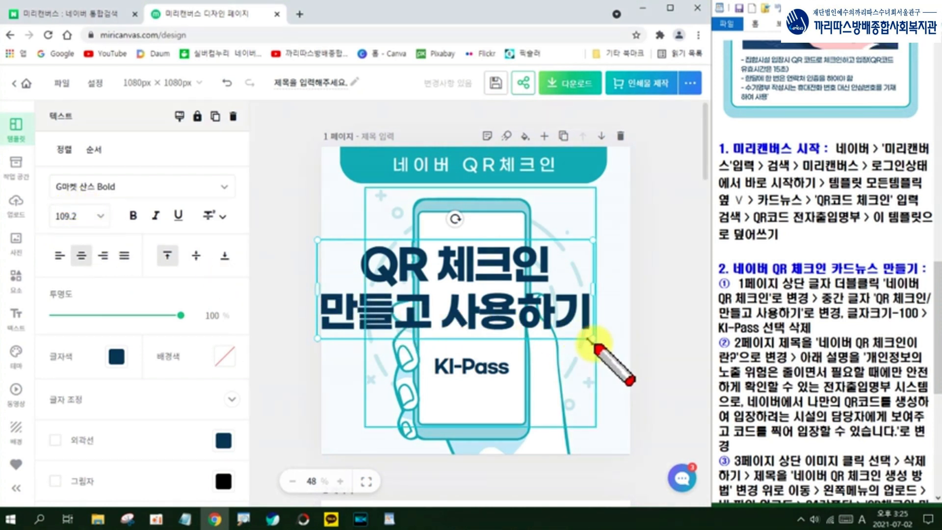
left_click_drag(523, 305, 537, 303)
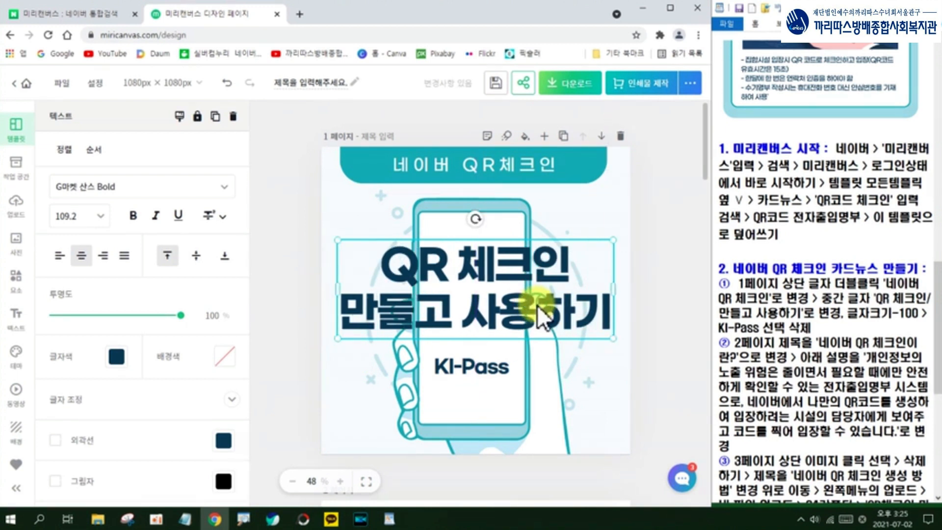
Set the title's font size to 100 and move the title slightly down, closer to the "KI-Pass" text.
left_click(87, 216)
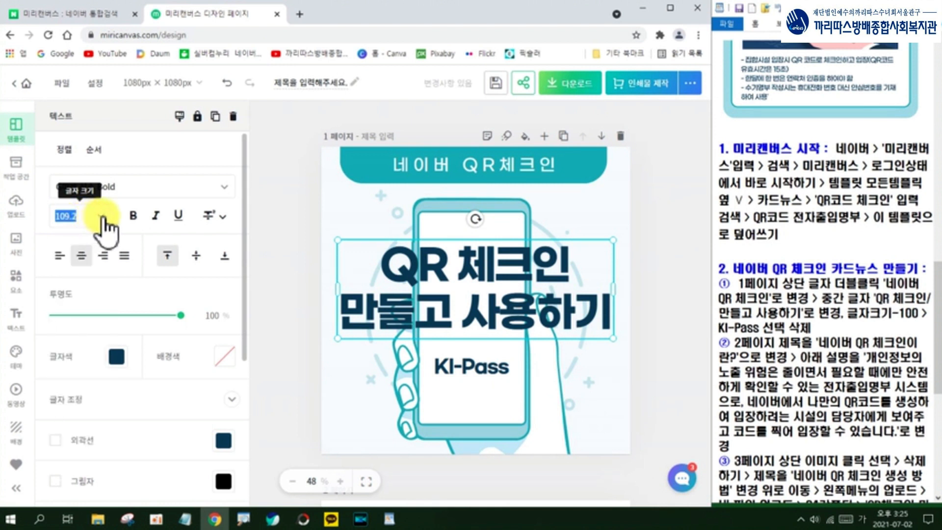
type("100")
left_click(107, 219)
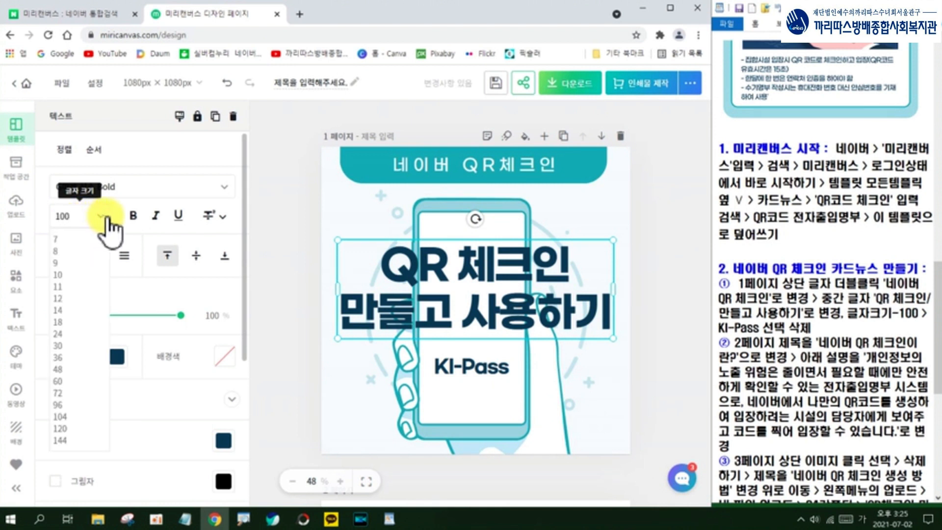
left_click(106, 218)
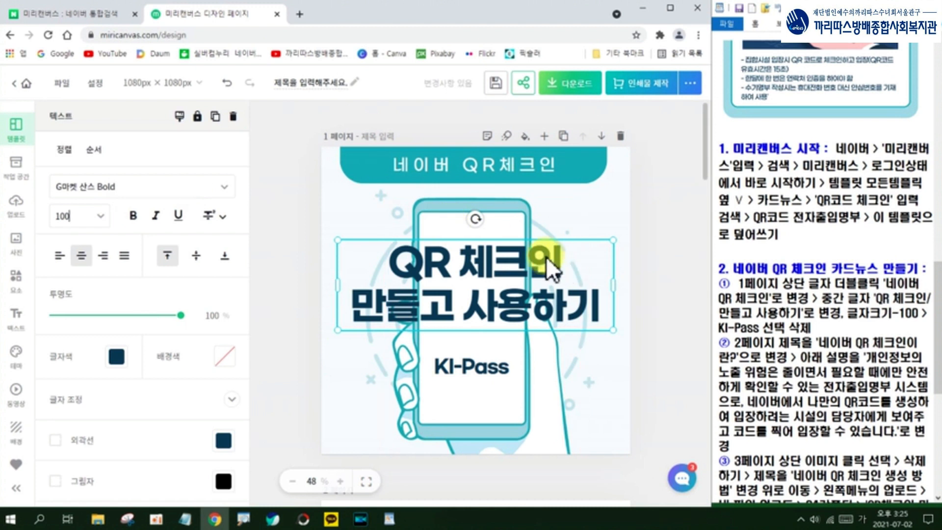
left_click_drag(546, 257, 545, 271)
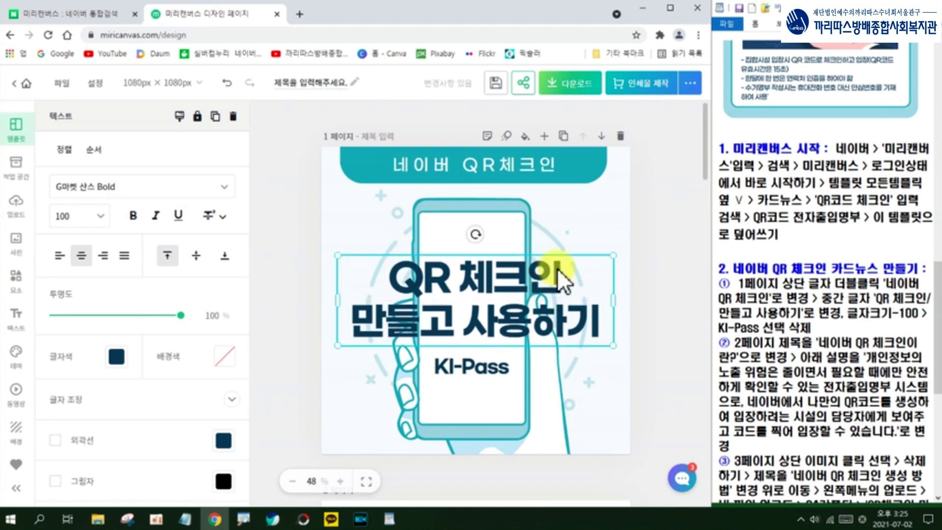
Delete the "KI-Pass" text below the title on page 1.
left_click(488, 367)
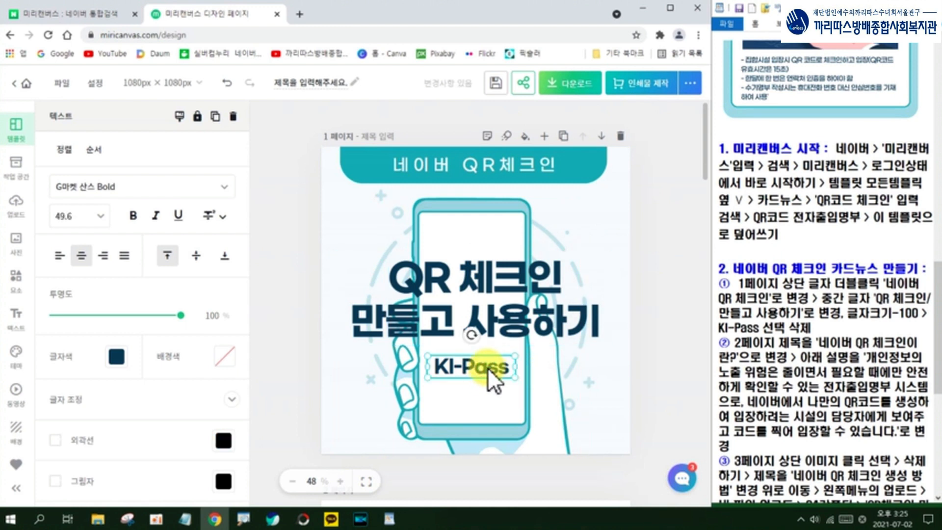
mouse_move(479, 371)
left_mouse_down()
mouse_move(497, 347)
mouse_move(486, 372)
left_mouse_up()
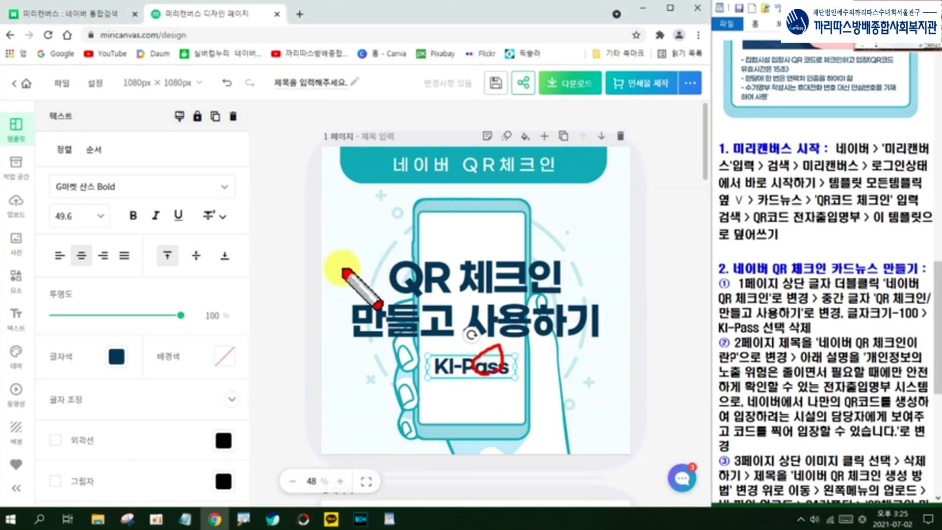
mouse_move(240, 111)
left_mouse_down()
mouse_move(229, 120)
mouse_move(241, 126)
left_mouse_up()
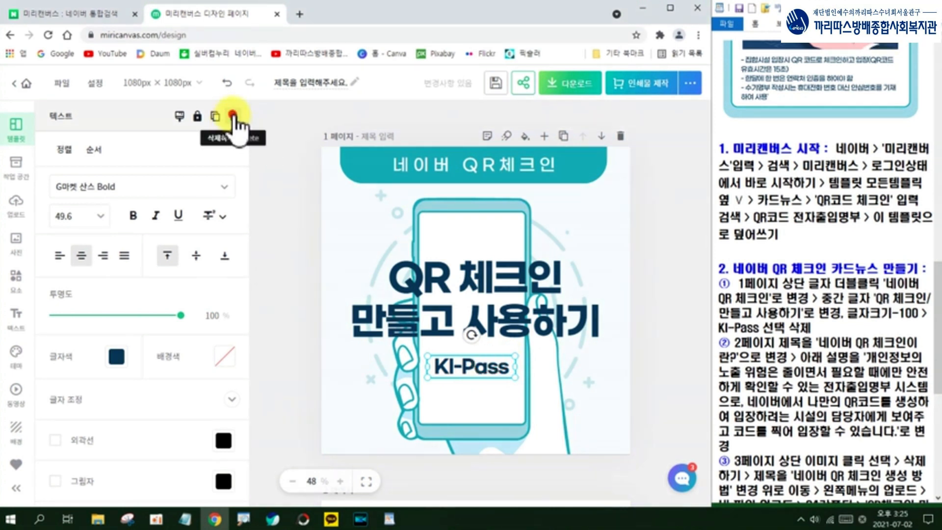
left_click(234, 116)
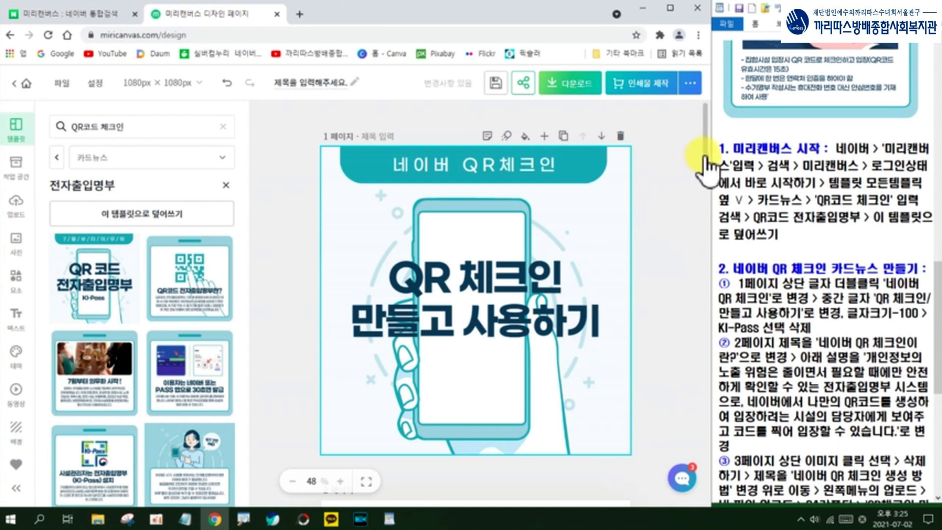
key("ctrl+alt+d")
mouse_move(704, 155)
left_mouse_down()
mouse_move(700, 230)
mouse_move(717, 209)
left_mouse_up()
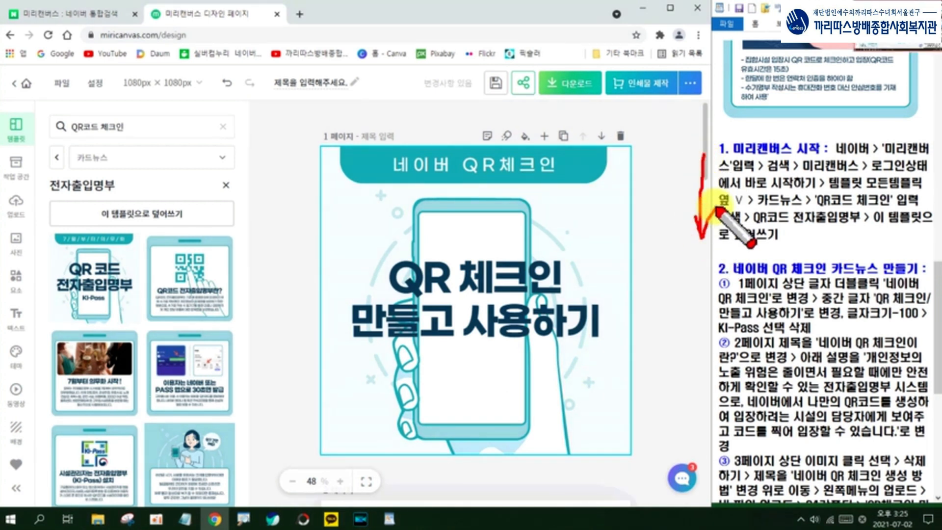
key("Escape")
Change the title on page 2 to "네이버 QR 체크인이란?".
mouse_move(708, 166)
left_mouse_down()
mouse_move(724, 250)
mouse_move(716, 236)
left_mouse_up()
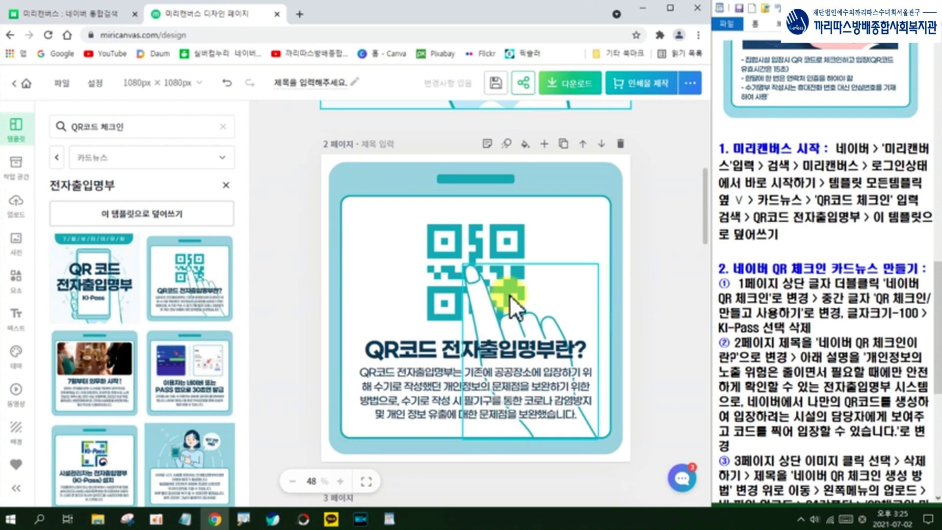
scroll(800, 231, "down", 3)
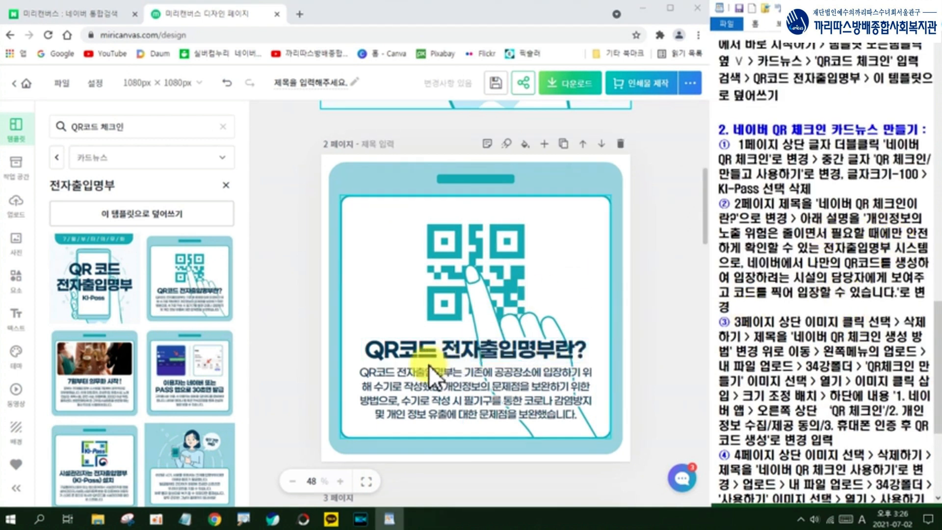
double_click(529, 352)
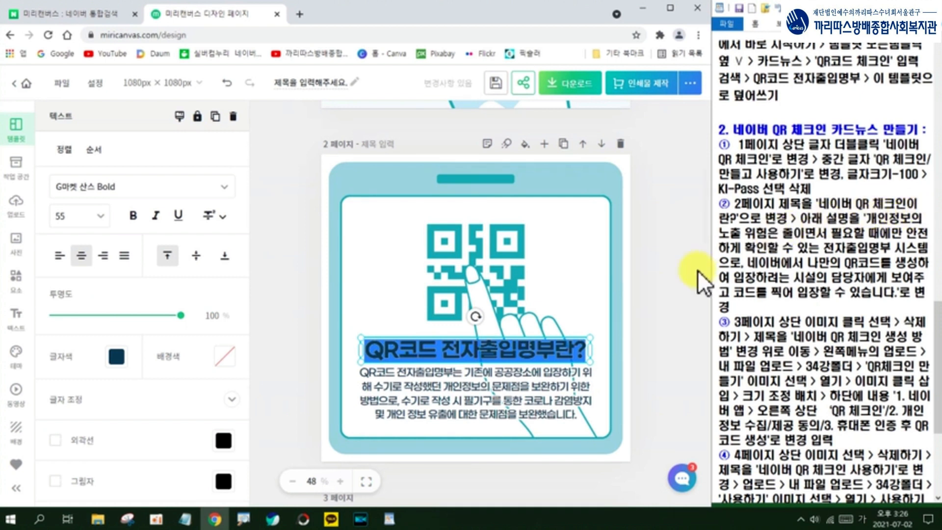
type("네이버")
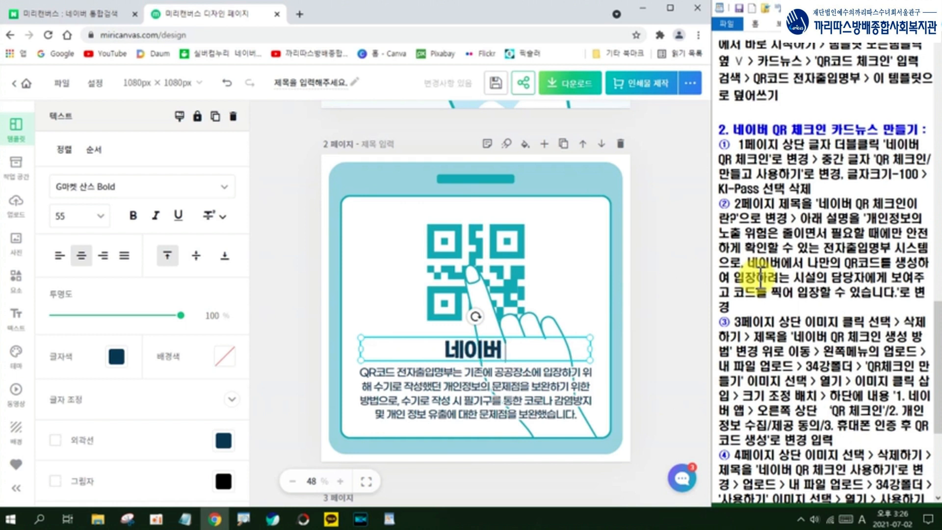
type(" QR")
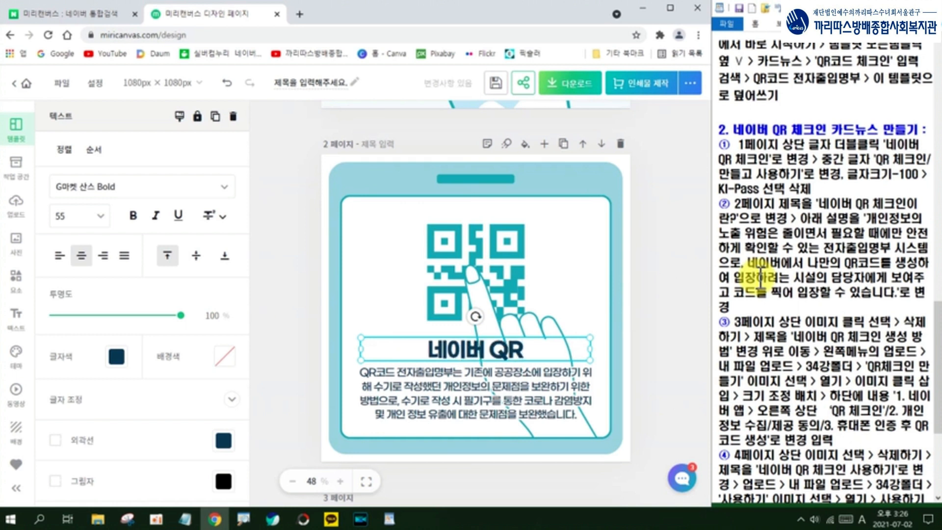
key("Hangul")
type("체크")
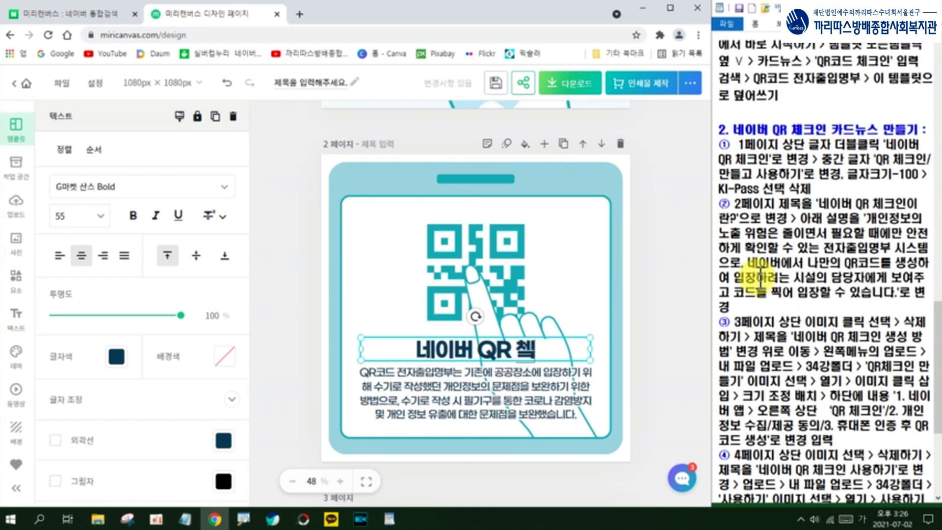
type("인")
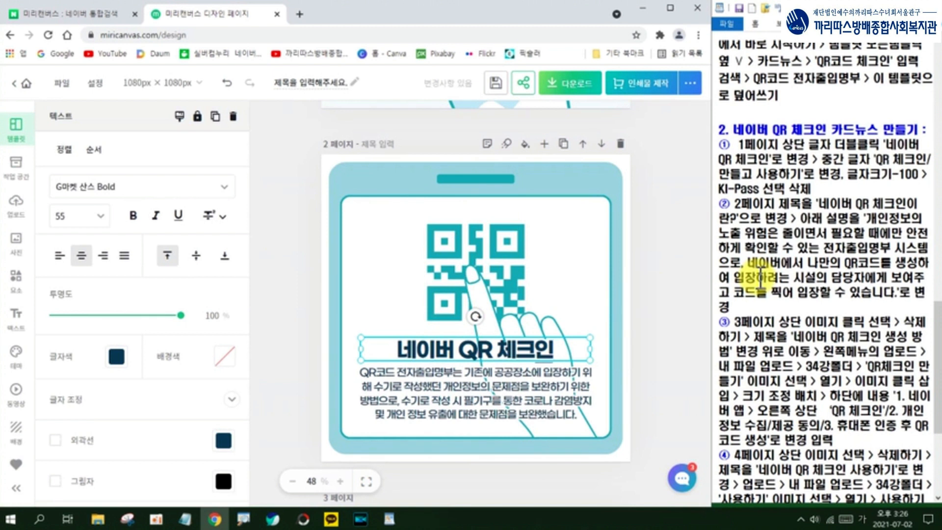
type("이란")
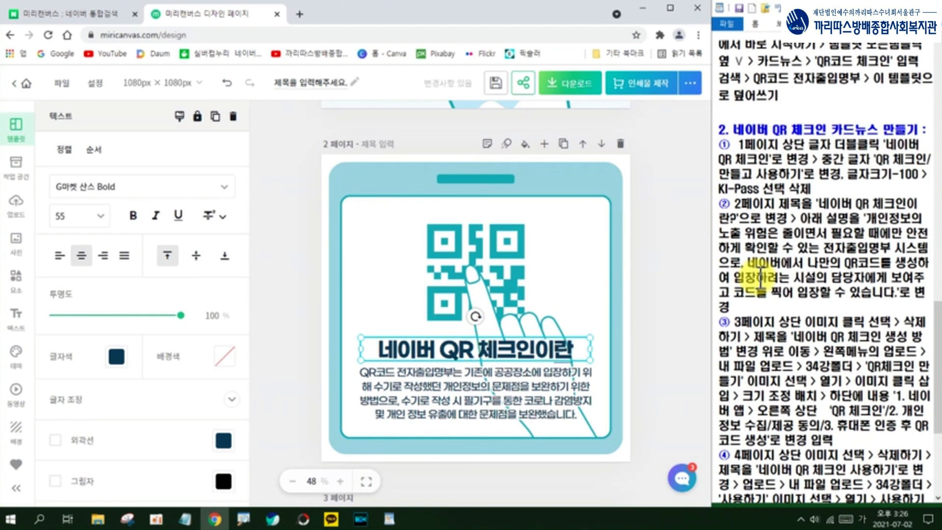
type("?")
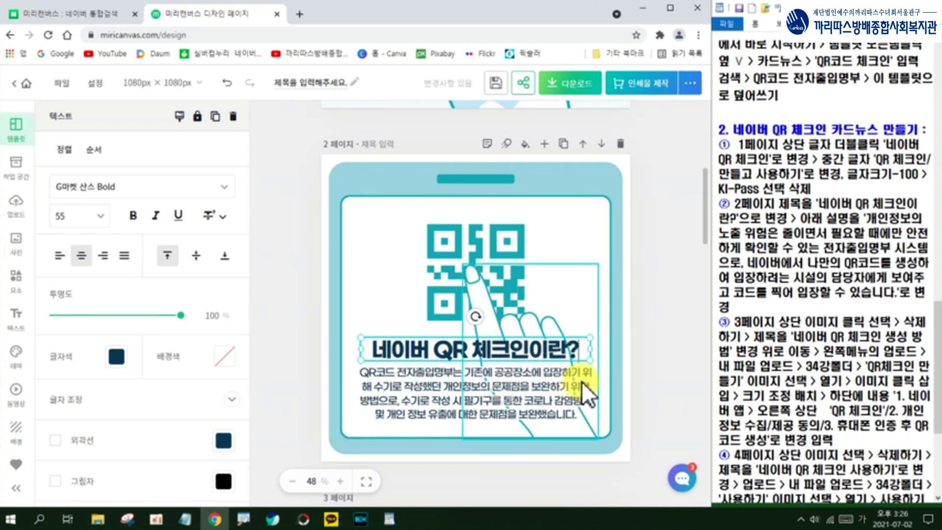
Replace the description under the page 2 title with the passage from item ② of the instruction document, from "개인정보의" to "있습니다.".
left_click(531, 395)
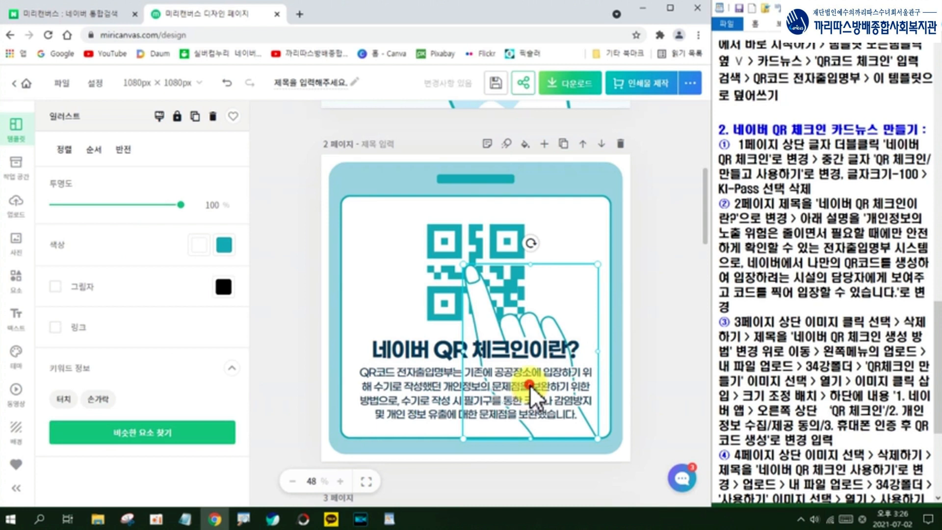
left_click(428, 382)
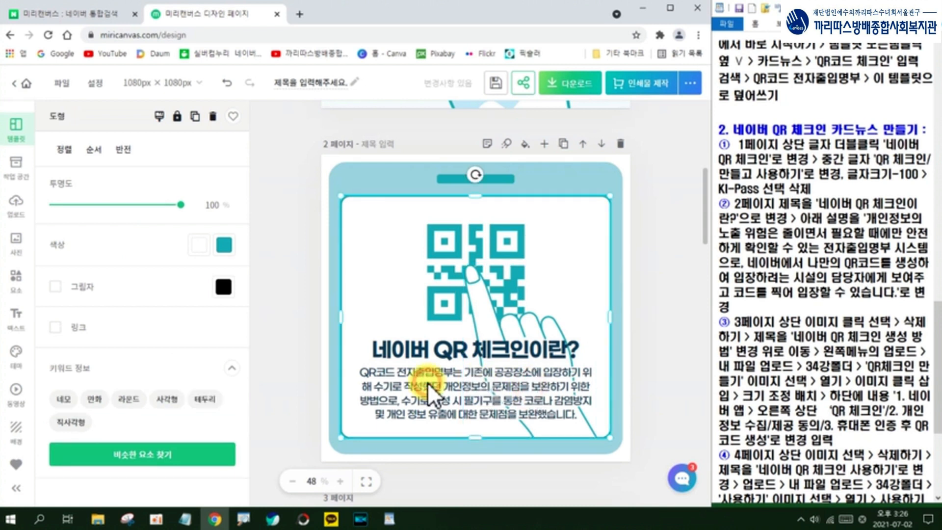
left_click(462, 370)
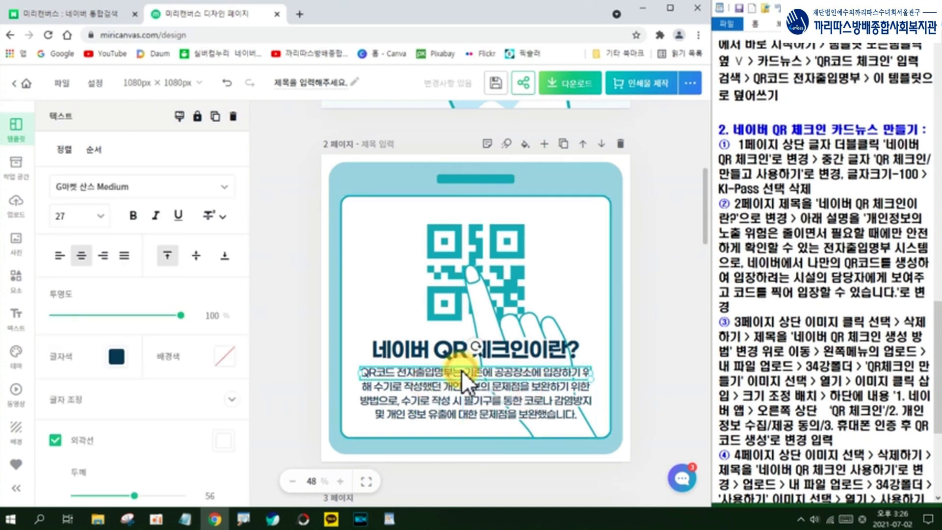
double_click(462, 370)
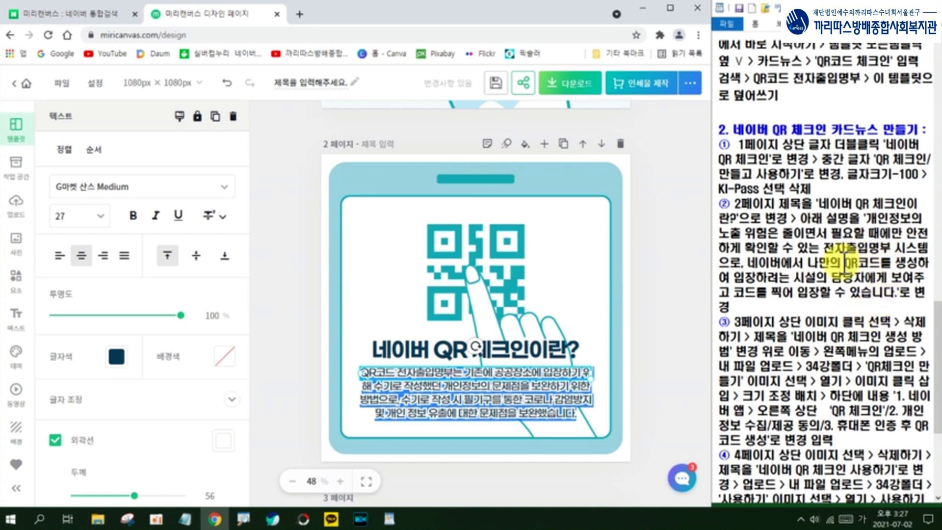
left_click(872, 219)
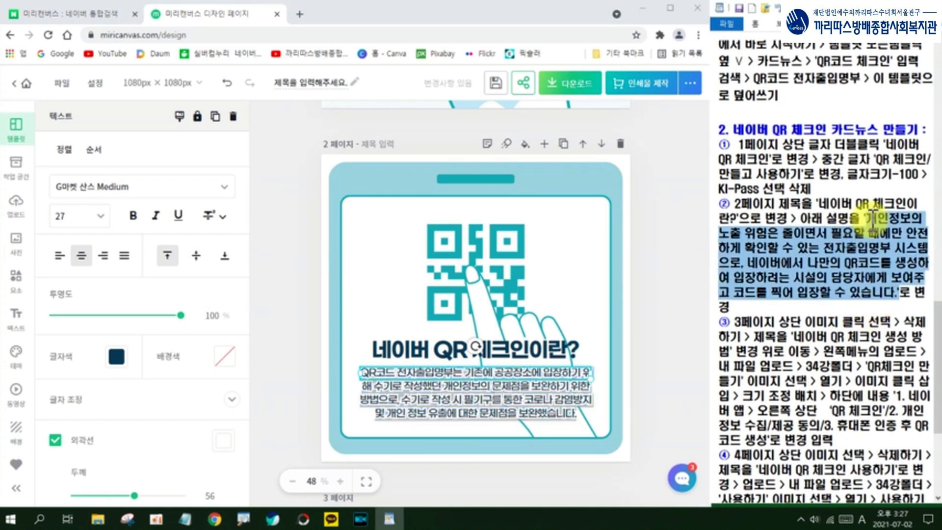
right_click(880, 245)
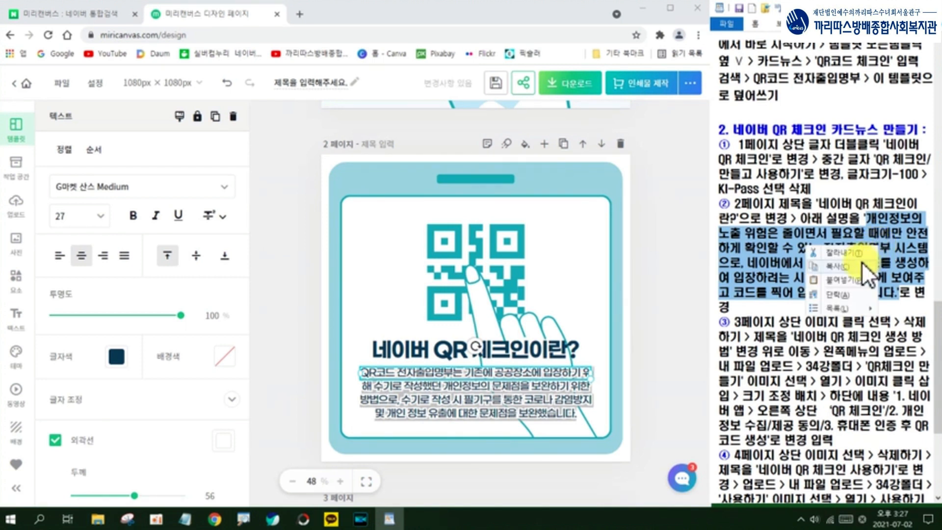
left_click(862, 261)
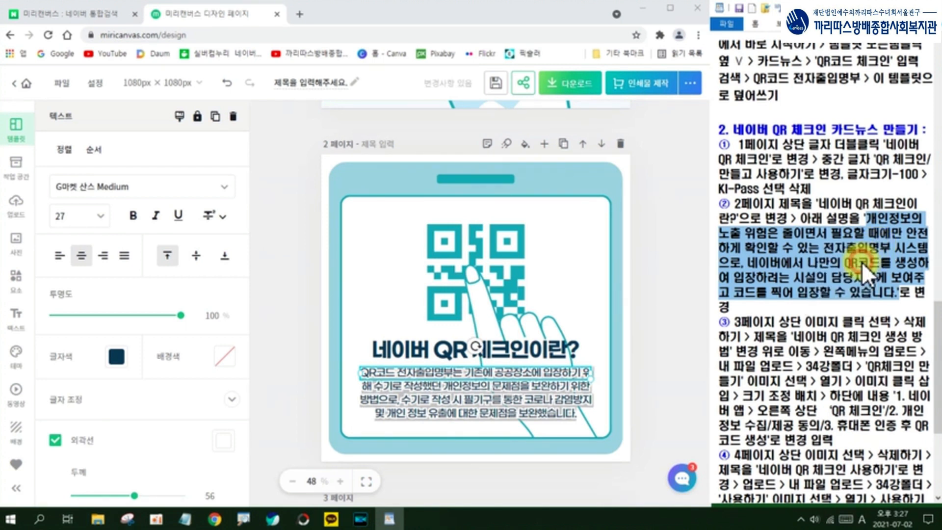
left_click(570, 397)
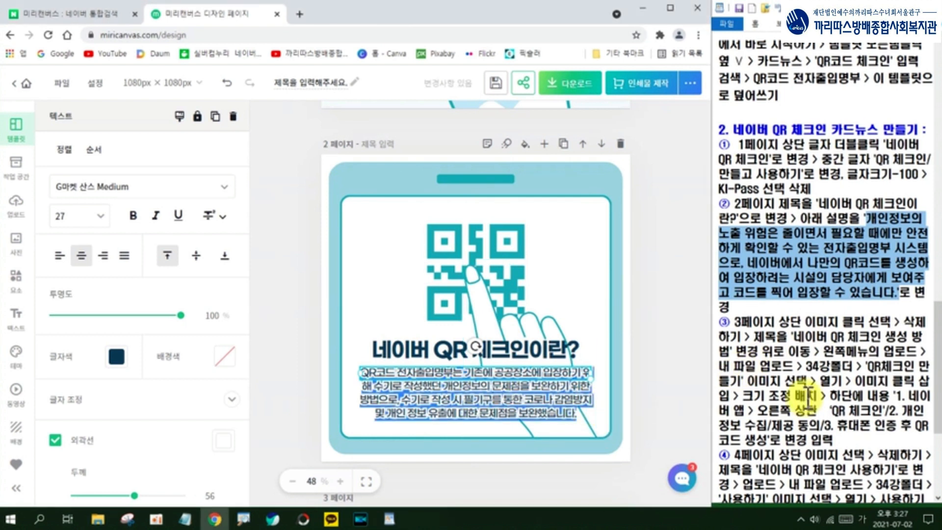
key("ctrl+v")
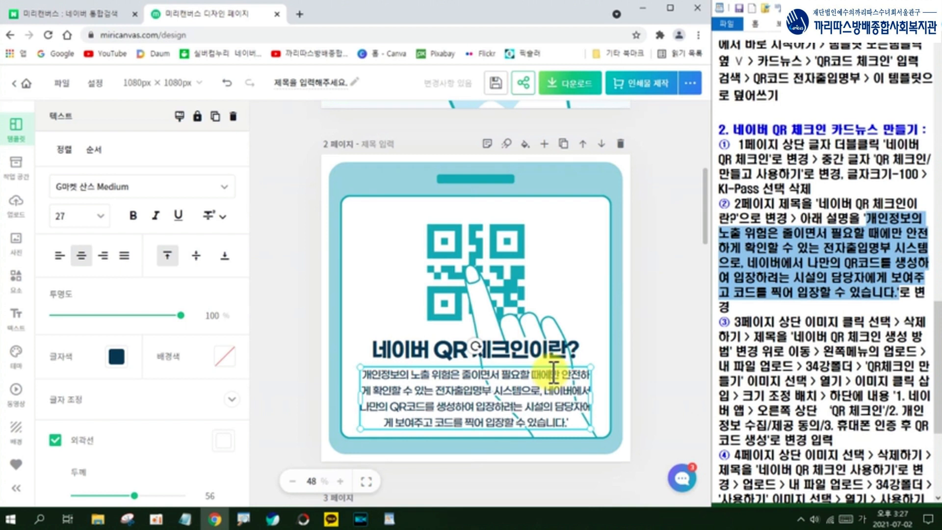
Left-align the description text below the title on page 2.
left_click_drag(413, 377, 428, 381)
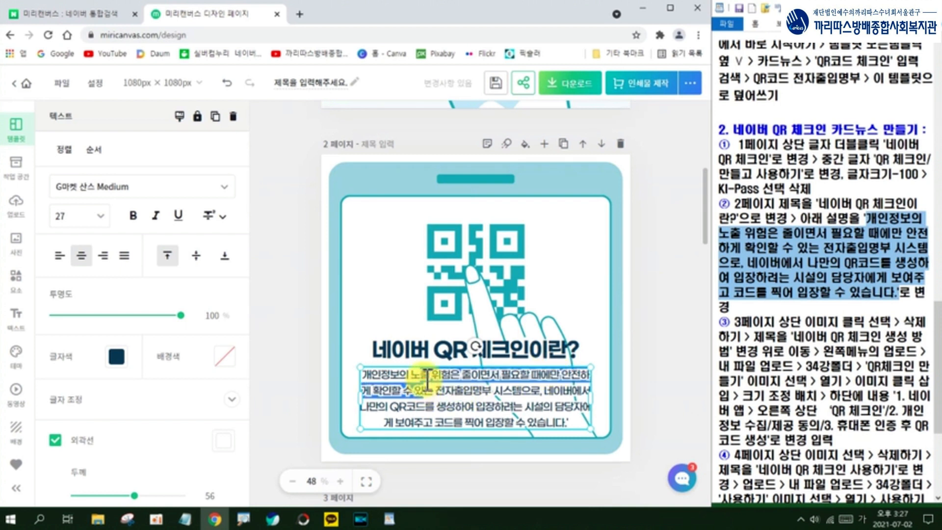
left_click(416, 365)
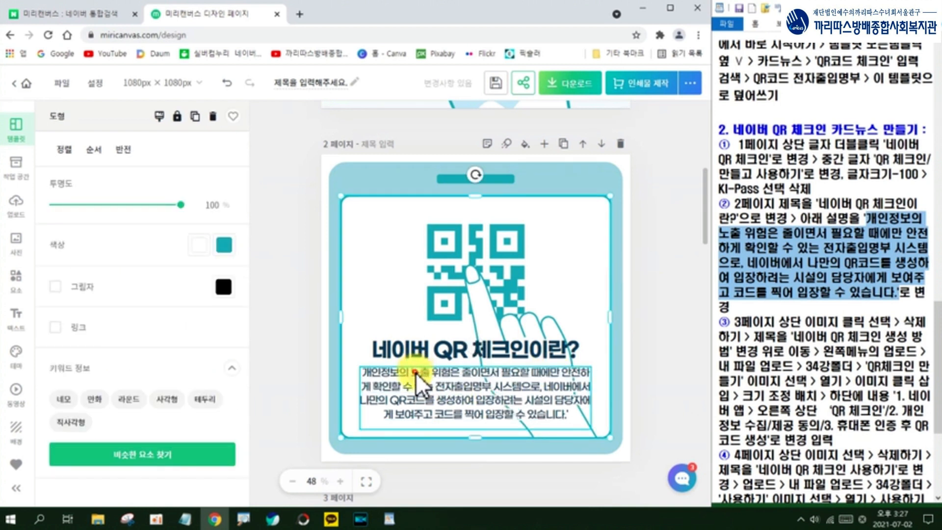
left_click(416, 373)
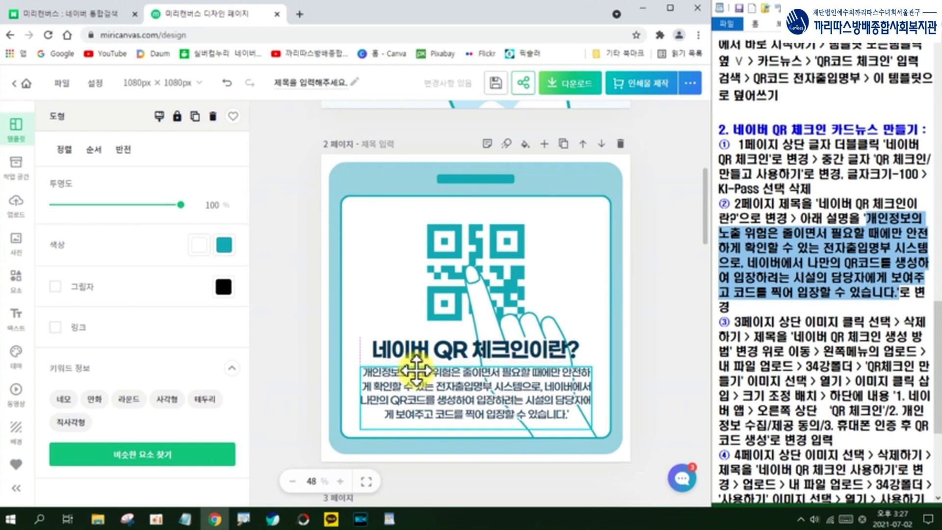
left_click(417, 371)
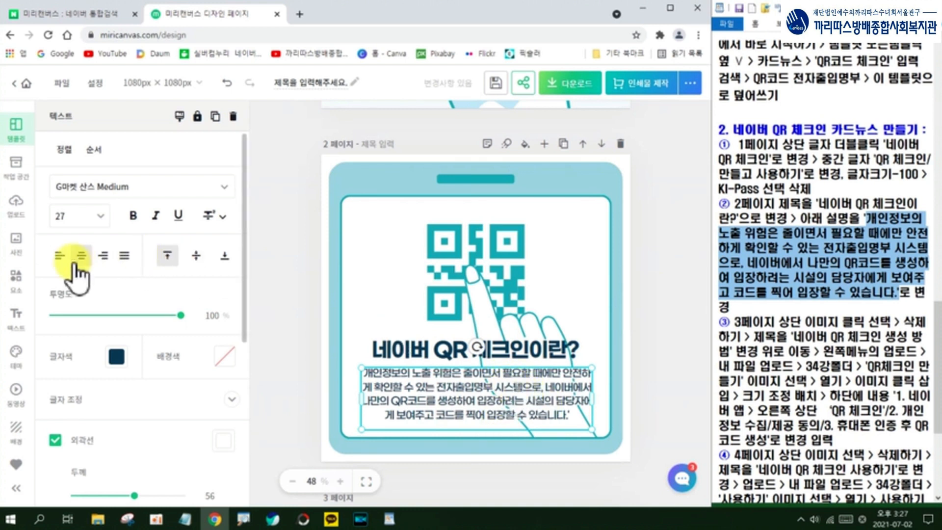
key("ctrl+2")
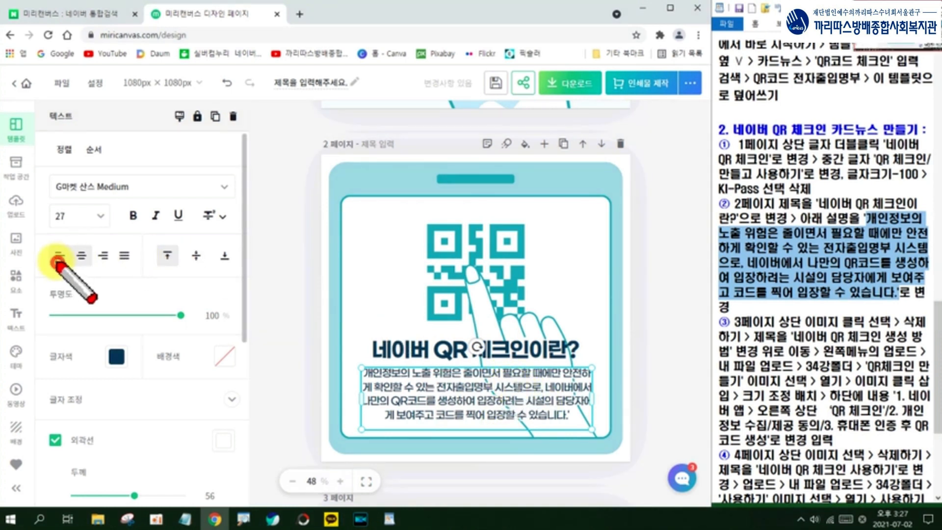
mouse_move(57, 264)
left_mouse_down()
mouse_move(71, 252)
mouse_move(62, 266)
left_mouse_up()
key("Escape")
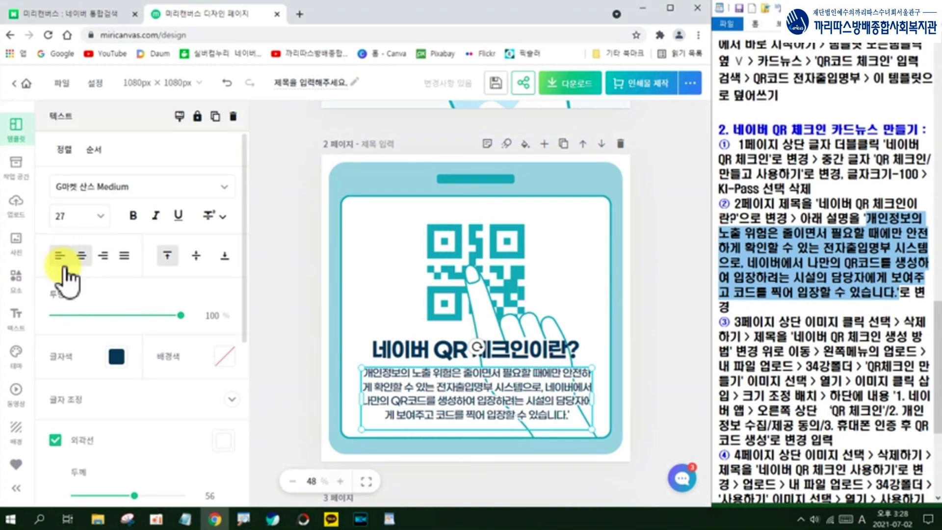
left_click(59, 255)
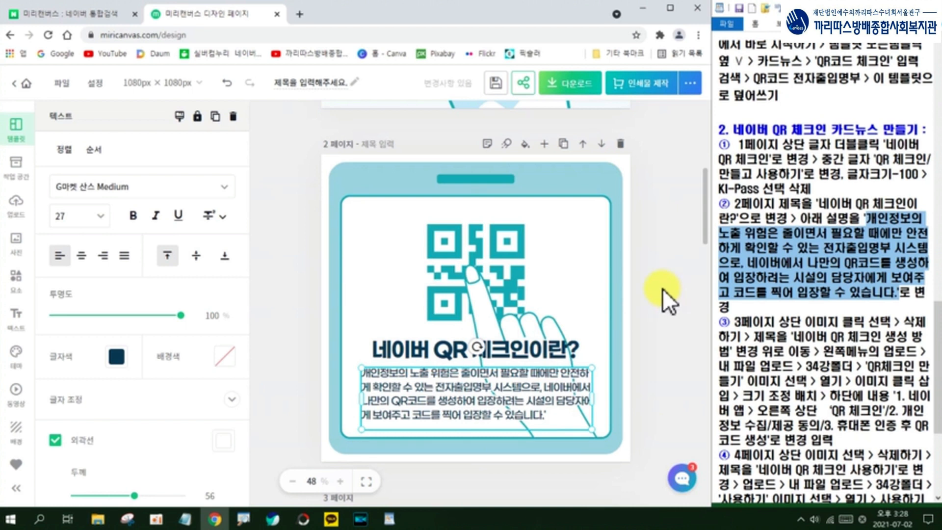
Delete the champagne toast photo on page 3 and move the title up to the top edge of the white panel.
left_click(705, 216)
left_click_drag(705, 216, 729, 302)
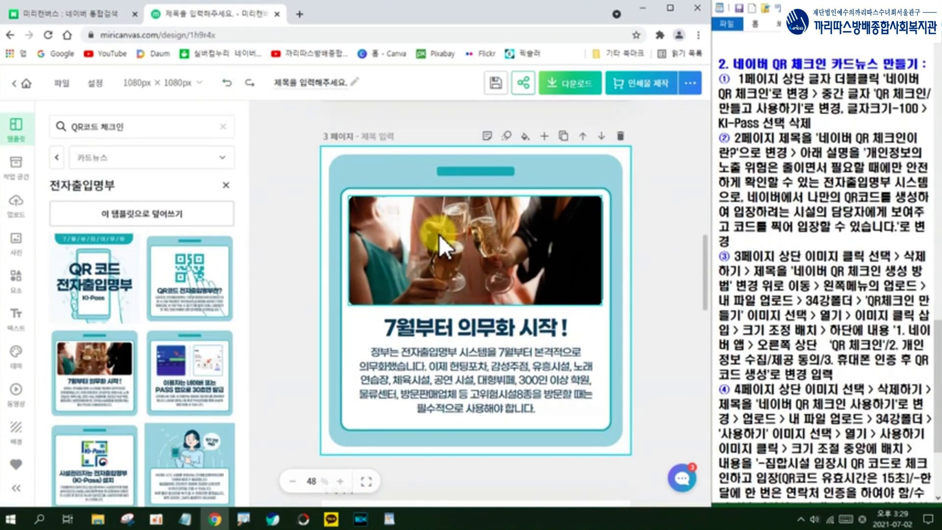
left_click(439, 234)
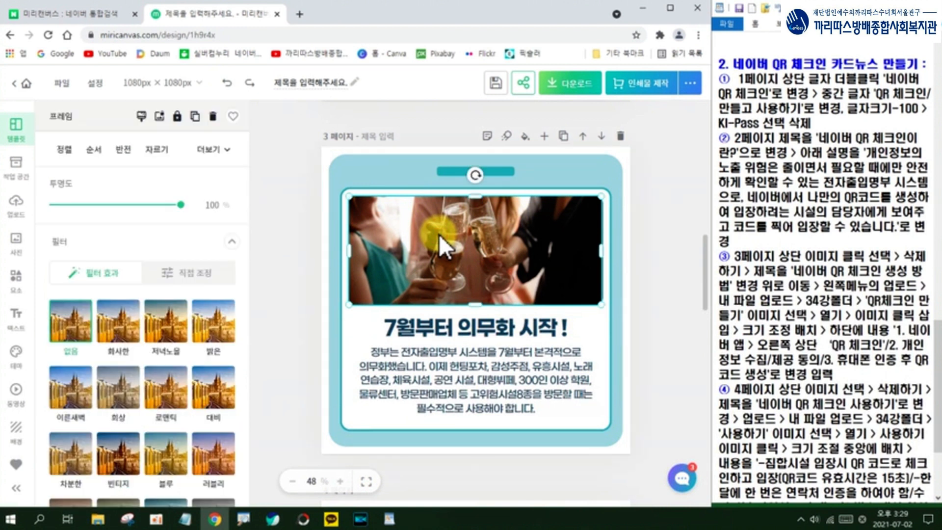
left_click(212, 116)
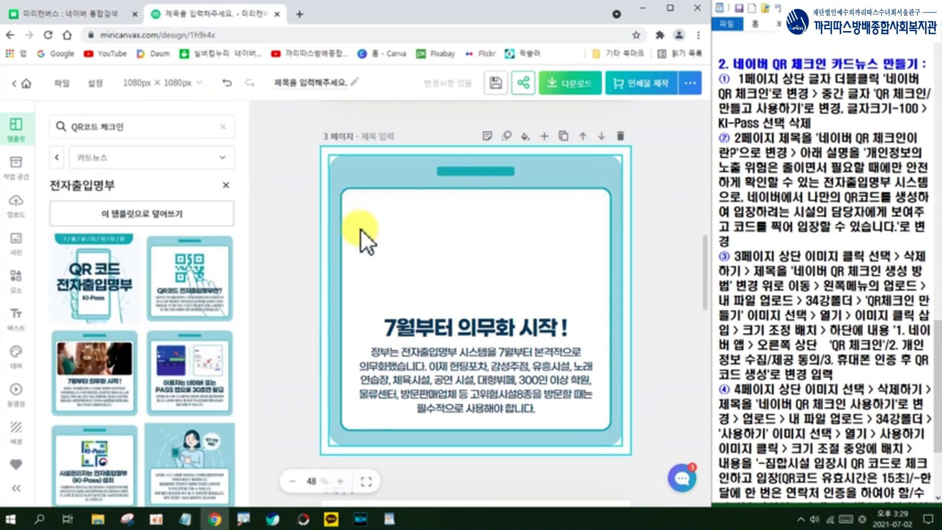
left_click(485, 327)
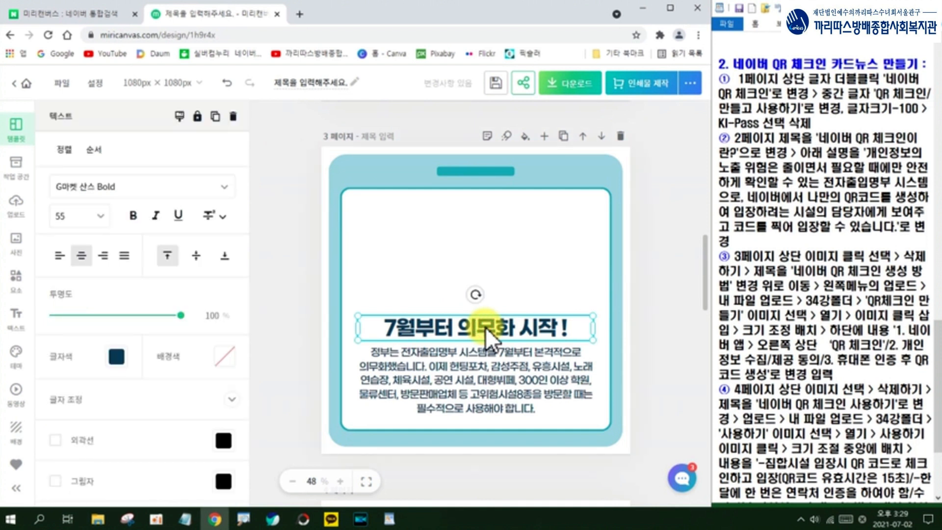
left_click_drag(484, 327, 485, 221)
Change the title on page 3 to "네이버 QR 체크인 생성 방법".
double_click(556, 206)
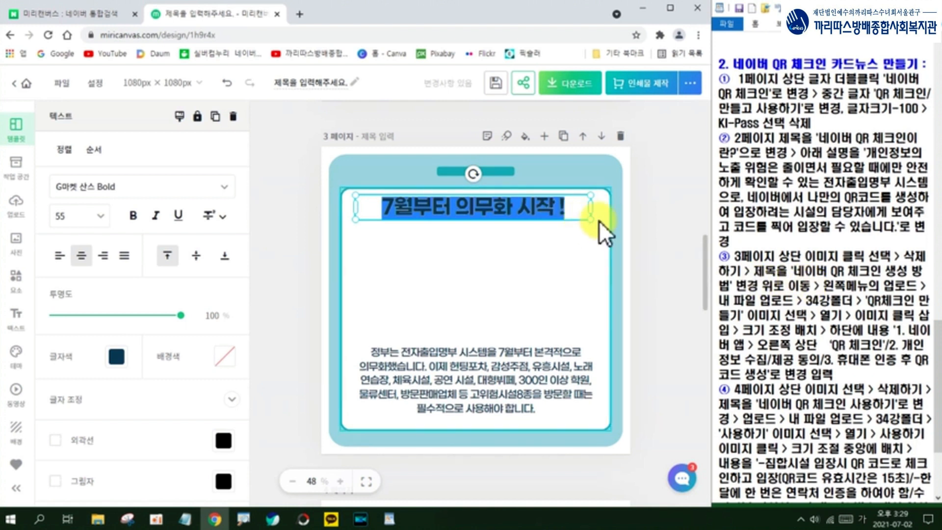
type("네이버")
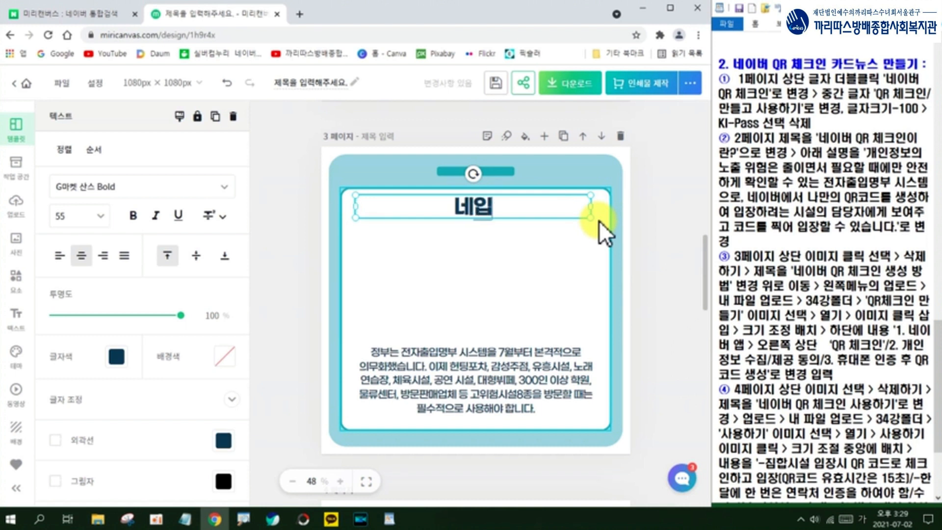
key("Hangul")
type("Q")
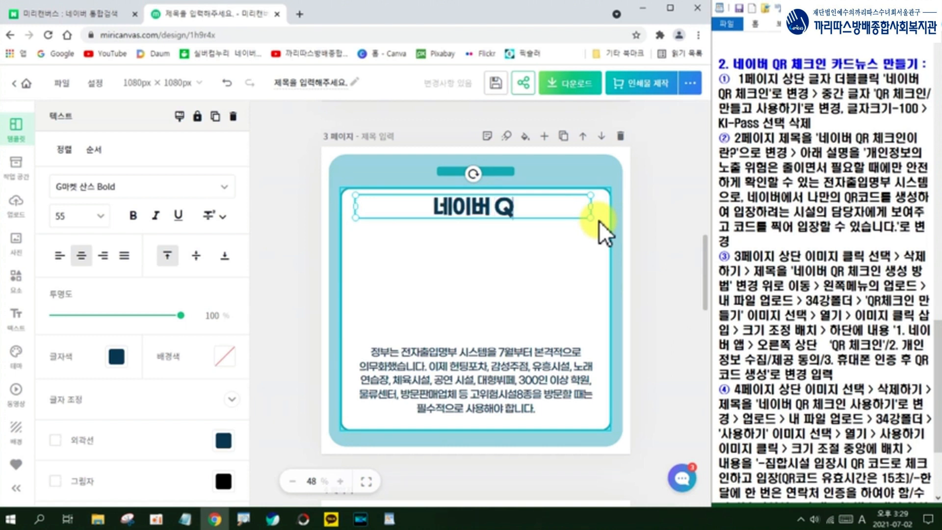
type("R")
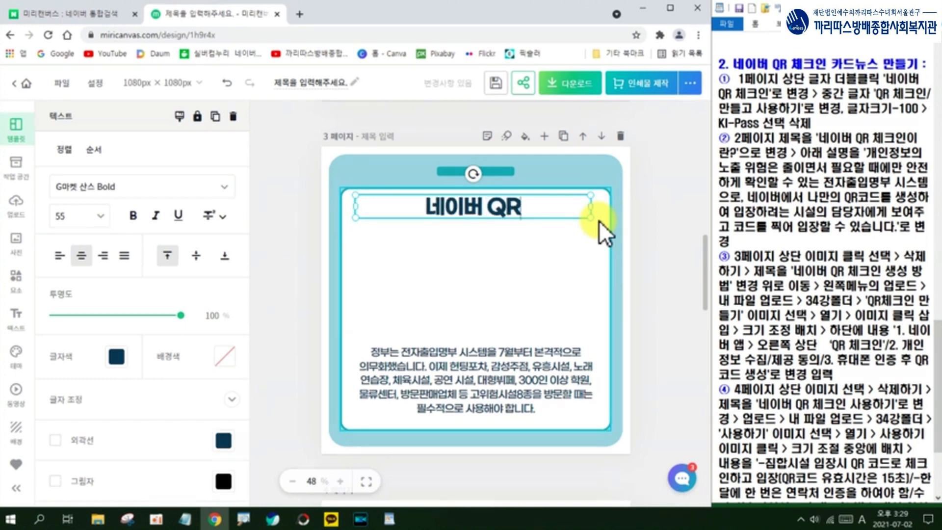
key("Hangul")
type("체")
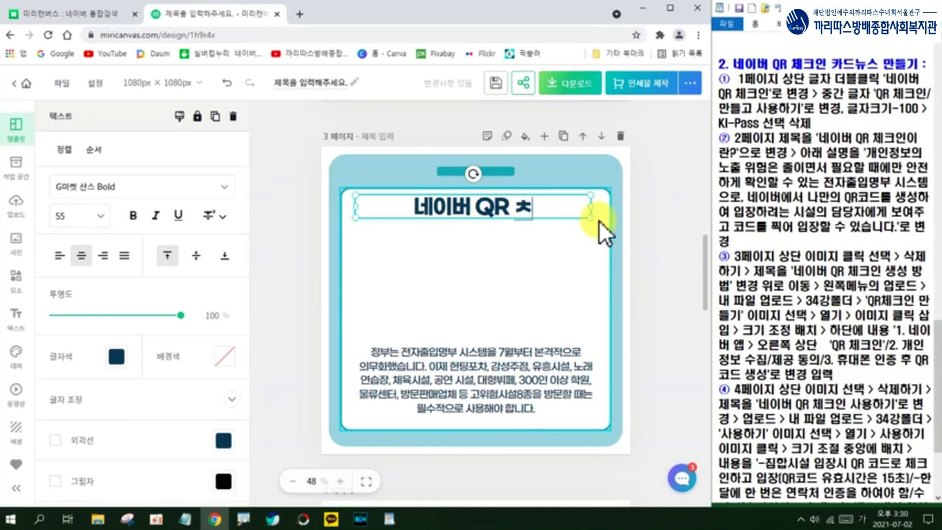
type("크")
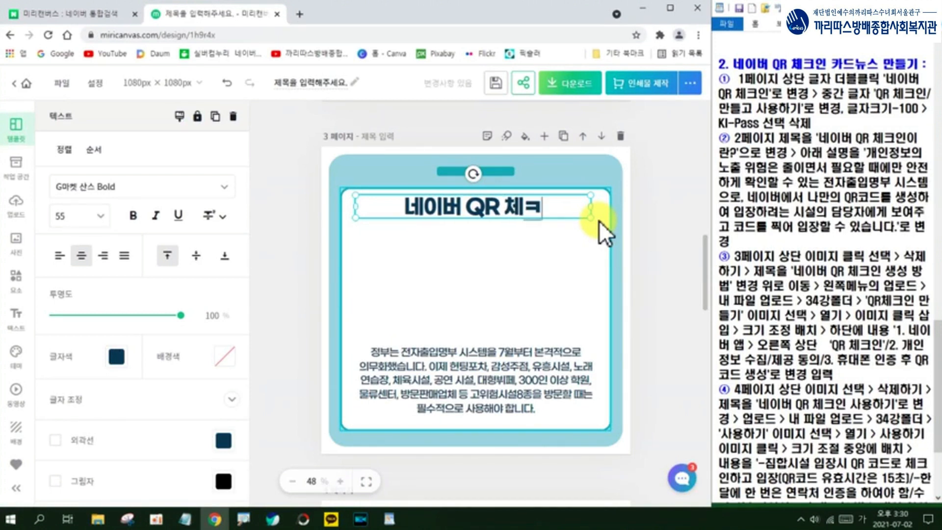
type("인")
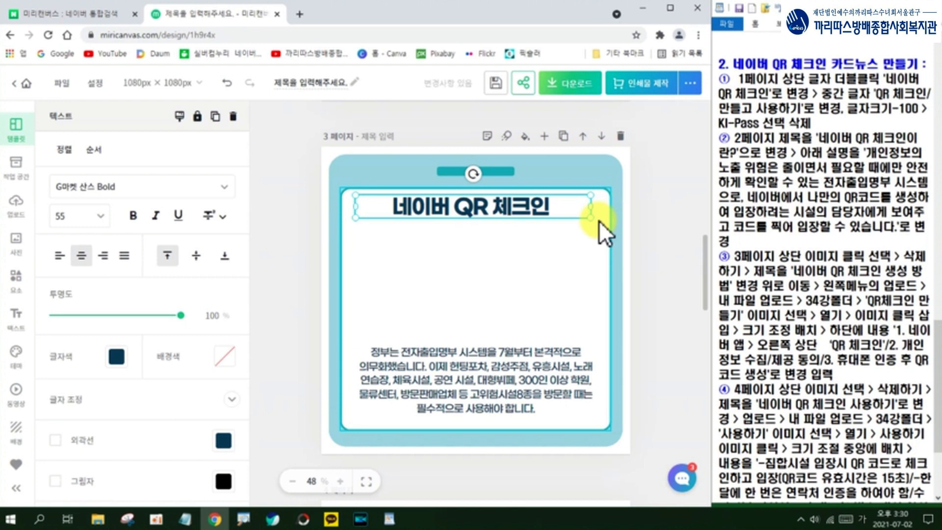
type(" 생성 방")
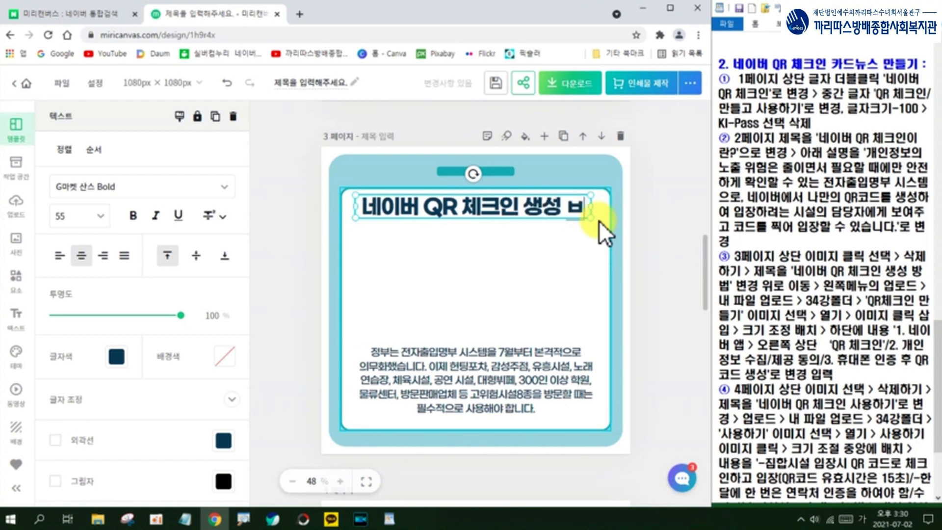
type("법")
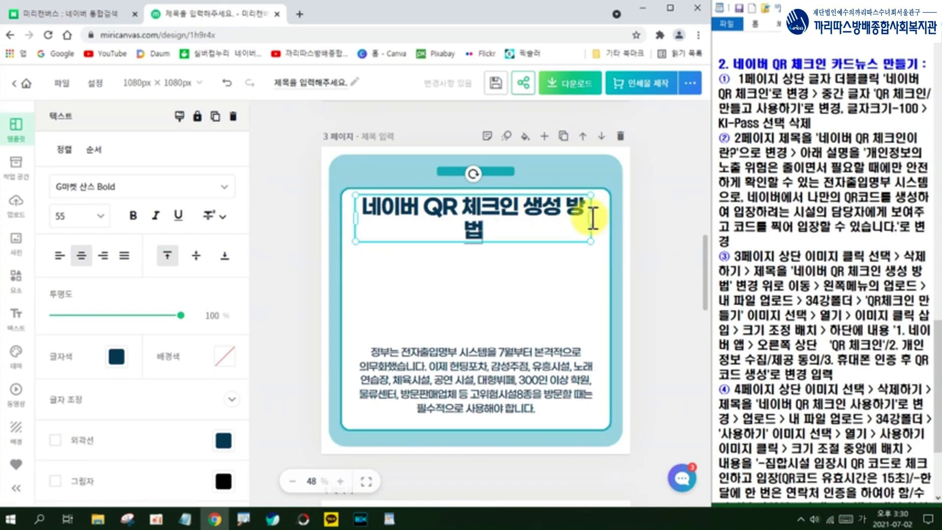
Widen the title's text box on page 3 so the whole title fits on one line.
left_click(597, 214)
left_click(575, 215)
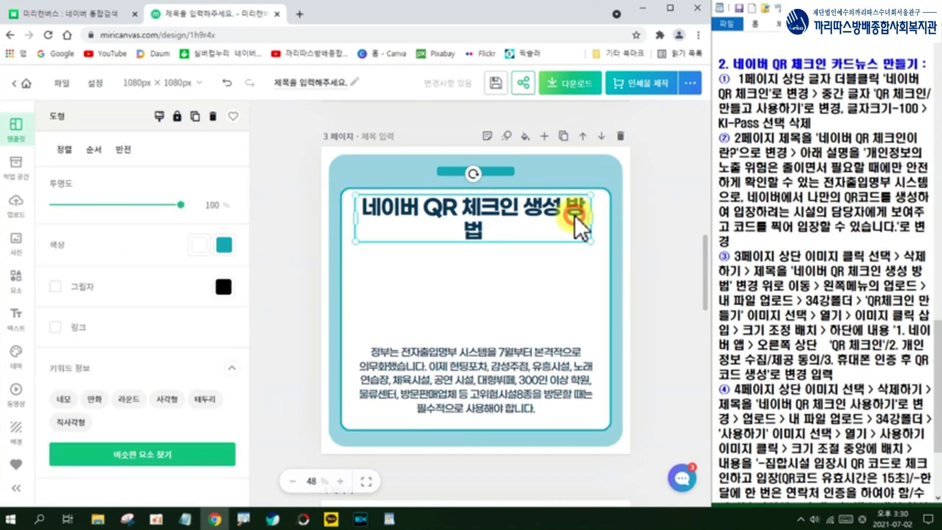
left_click_drag(588, 217, 597, 215)
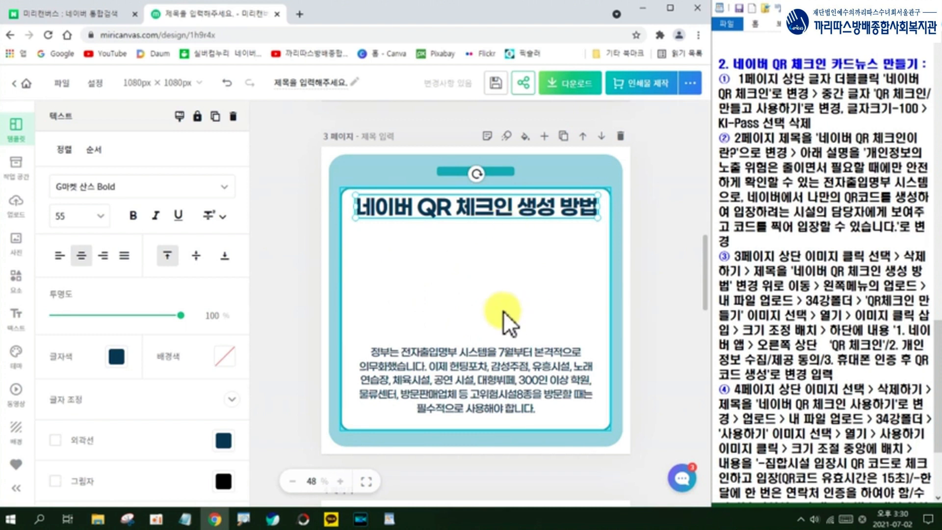
left_click(520, 279)
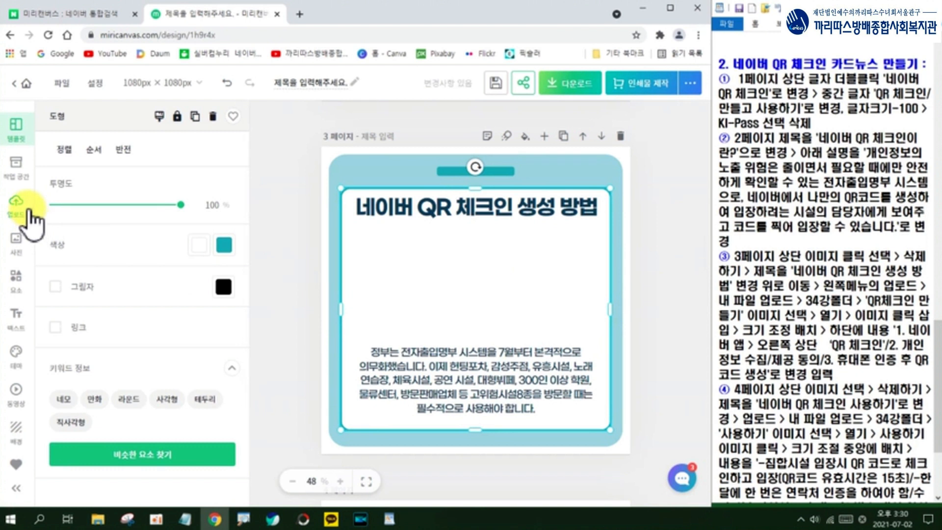
Go to the uploaded images and start uploading a file from the computer.
key("ctrl+alt+d")
mouse_move(21, 216)
left_mouse_down()
mouse_move(17, 194)
mouse_move(25, 219)
left_mouse_up()
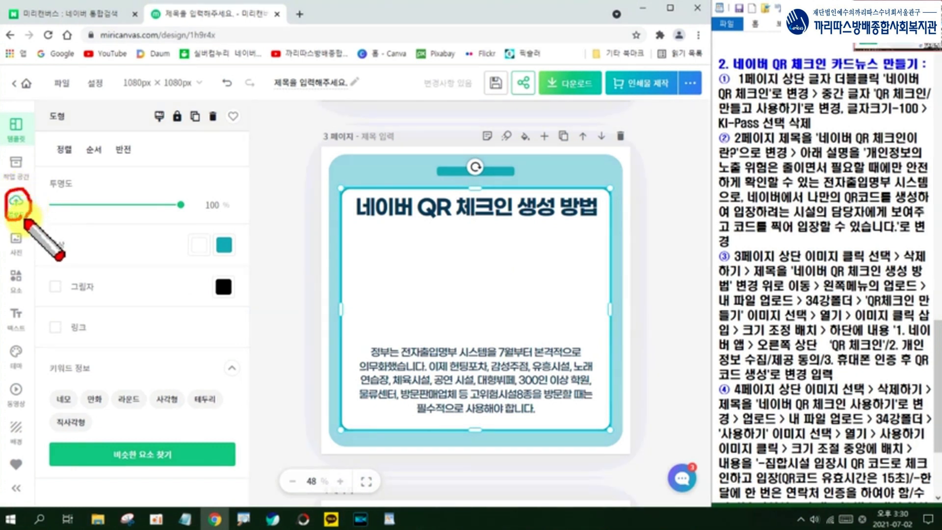
key("Escape")
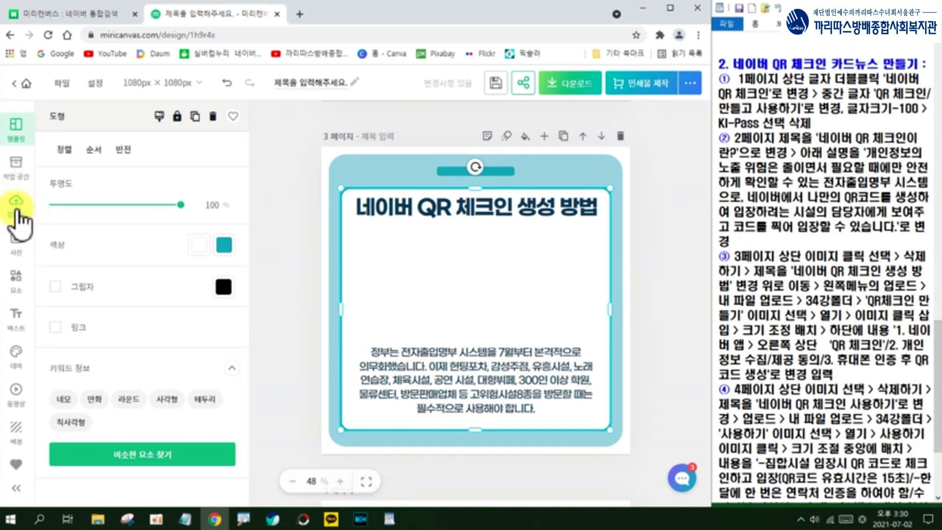
left_click(16, 212)
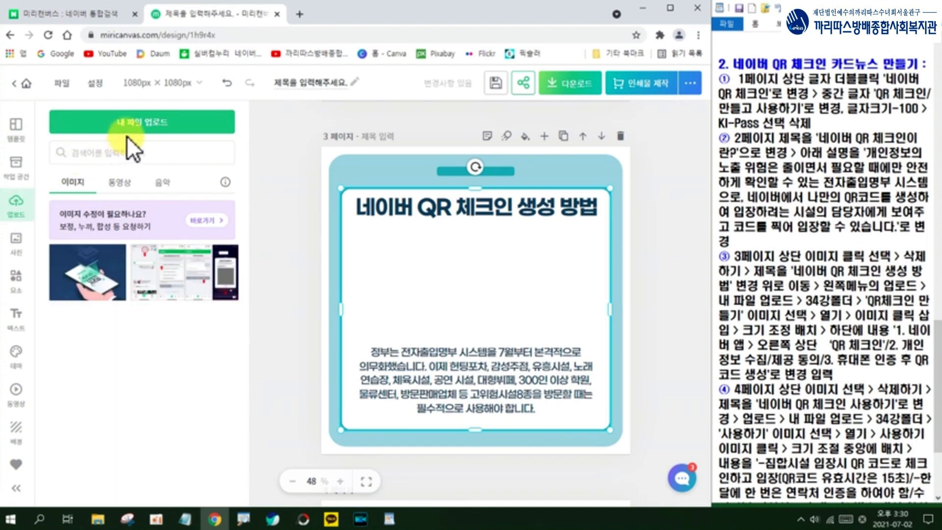
key("ctrl+alt+d")
mouse_move(142, 128)
left_mouse_down()
mouse_move(130, 106)
mouse_move(160, 103)
mouse_move(159, 138)
left_mouse_up()
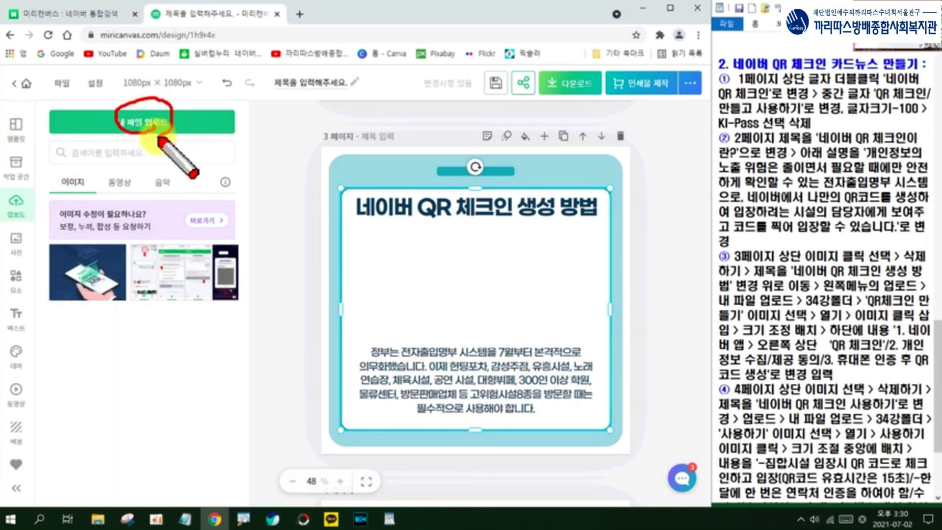
key("Escape")
left_click(149, 123)
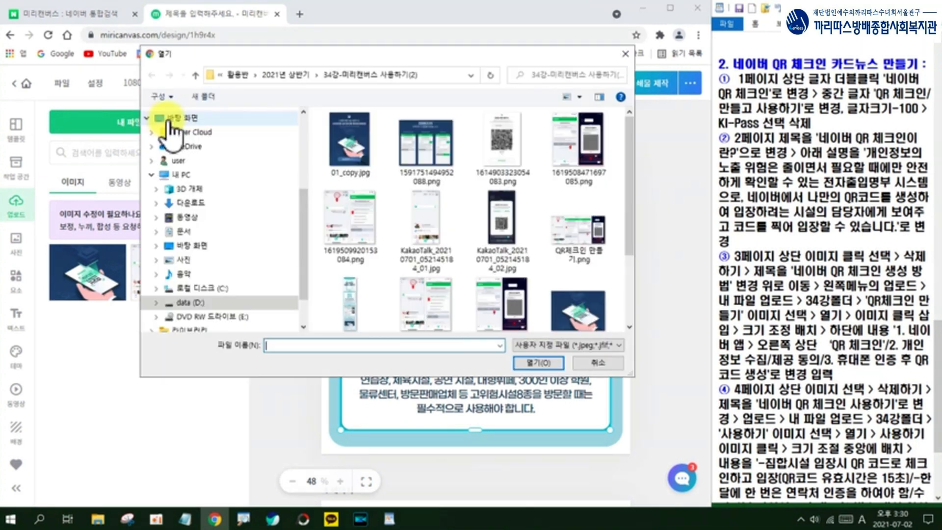
Upload "QR체크인 만들기.png" from the 까리따스활용반 > 34강 folder on drive C.
left_click(216, 289)
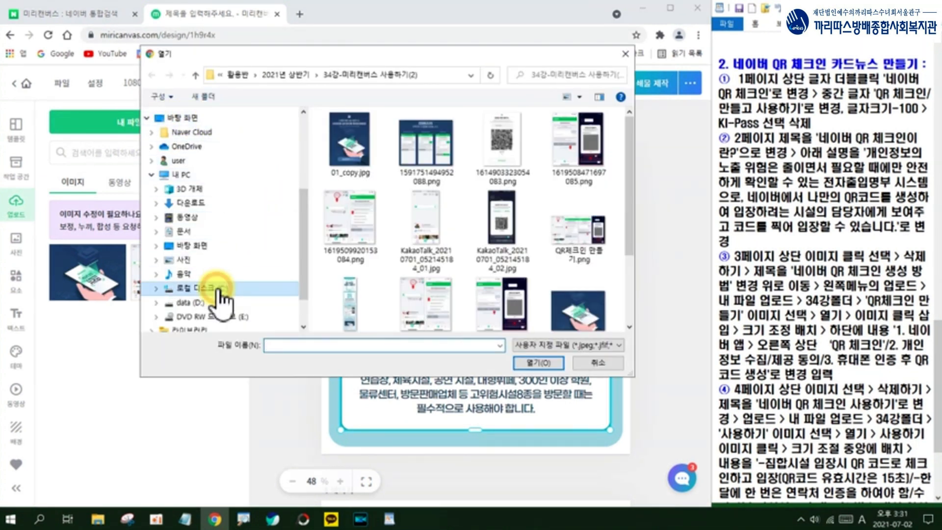
scroll(387, 260, "down", 4)
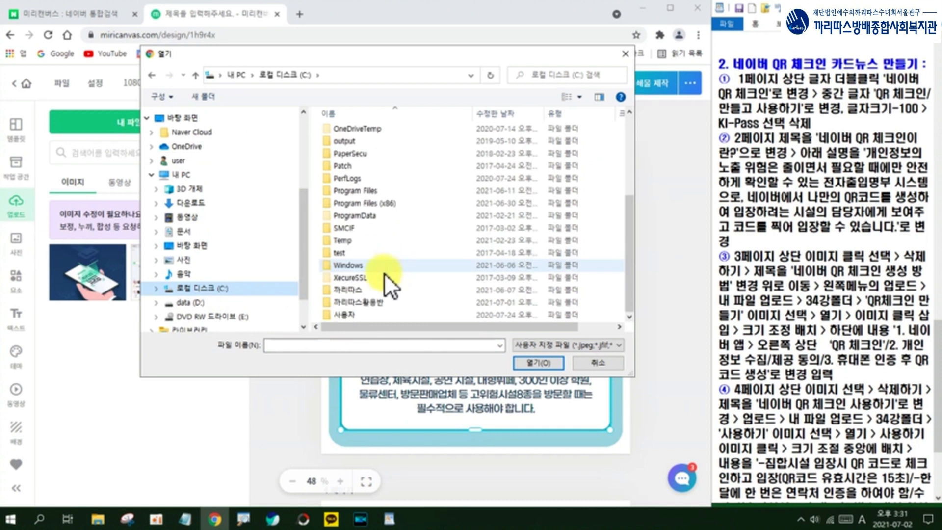
double_click(367, 300)
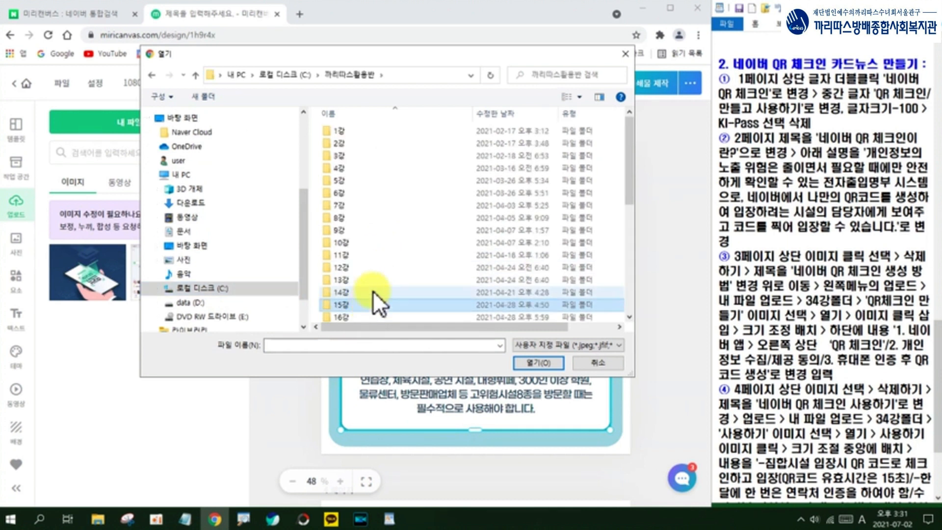
scroll(373, 291, "down", 5)
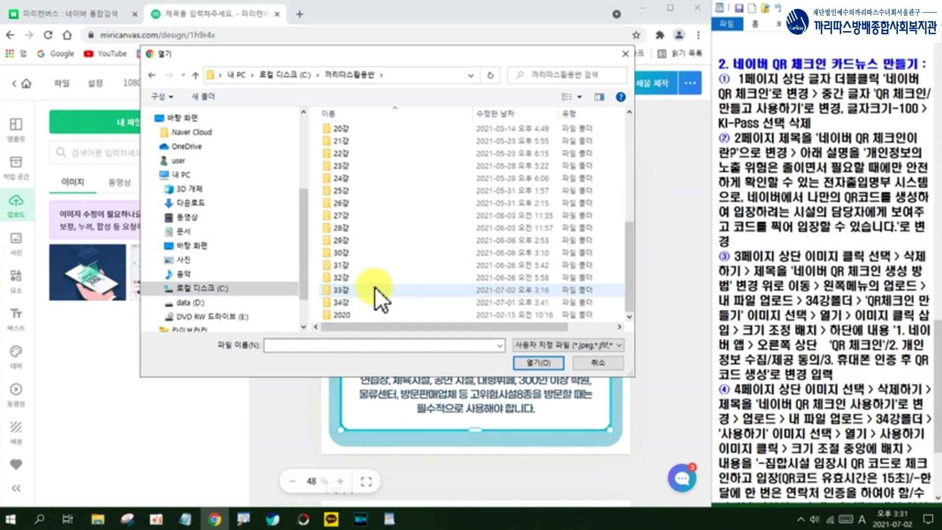
left_click(348, 303)
double_click(349, 303)
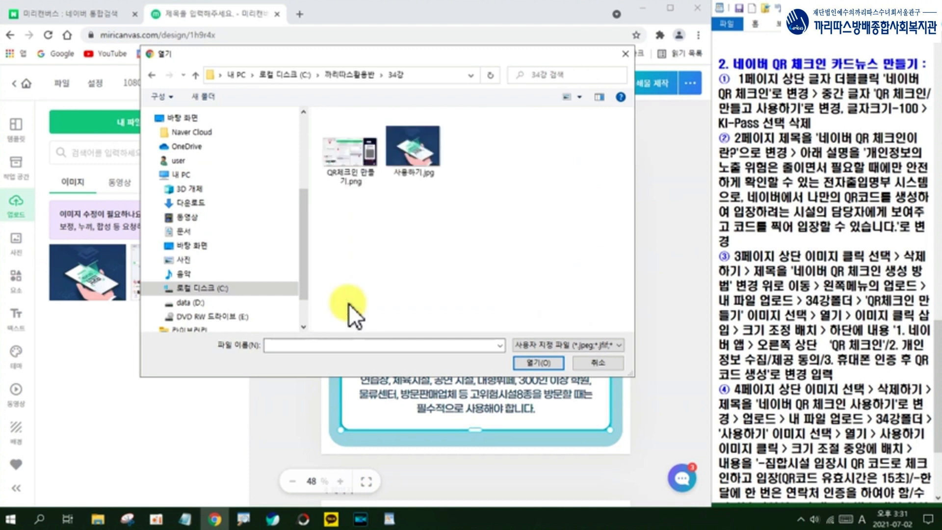
left_click(351, 164)
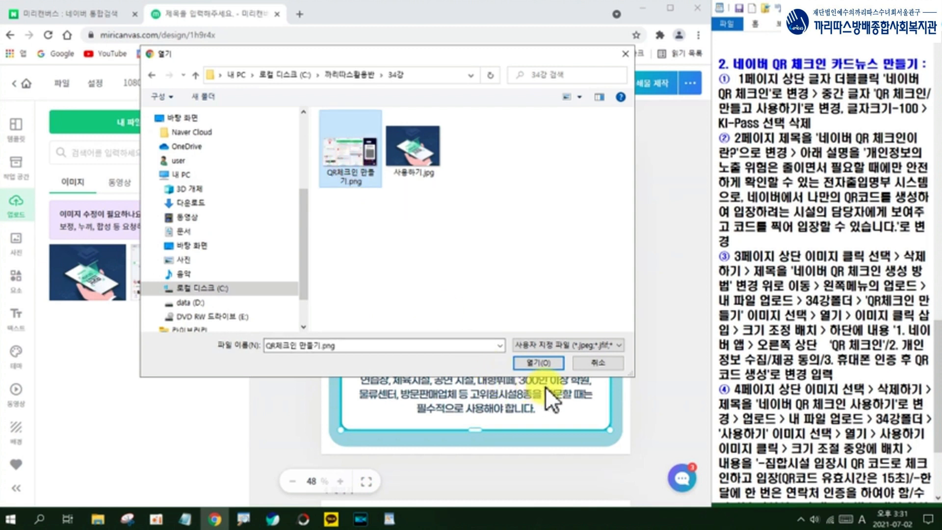
left_click(538, 363)
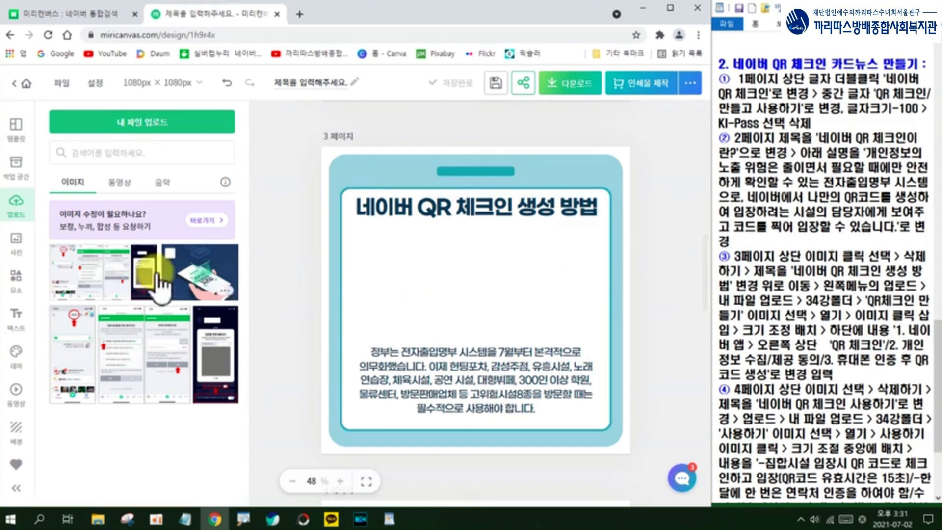
Insert the uploaded QR check-in screenshots image on page 3, place it directly below the title and enlarge it to 856 × 450 px.
left_click(116, 275)
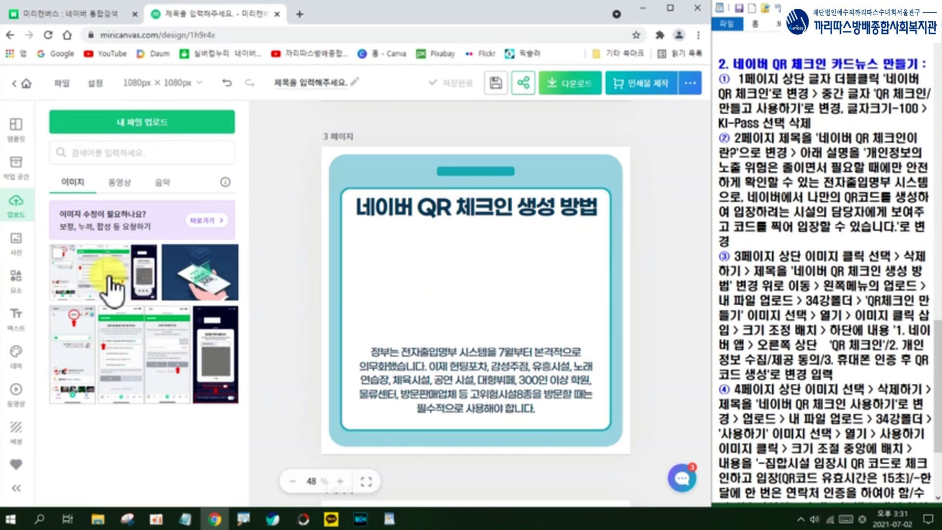
left_click(110, 280)
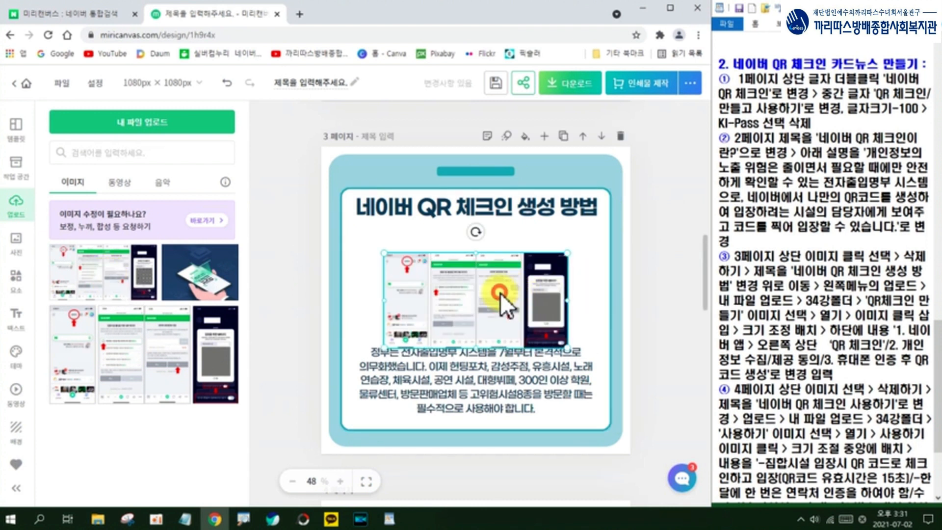
left_click_drag(499, 292, 471, 265)
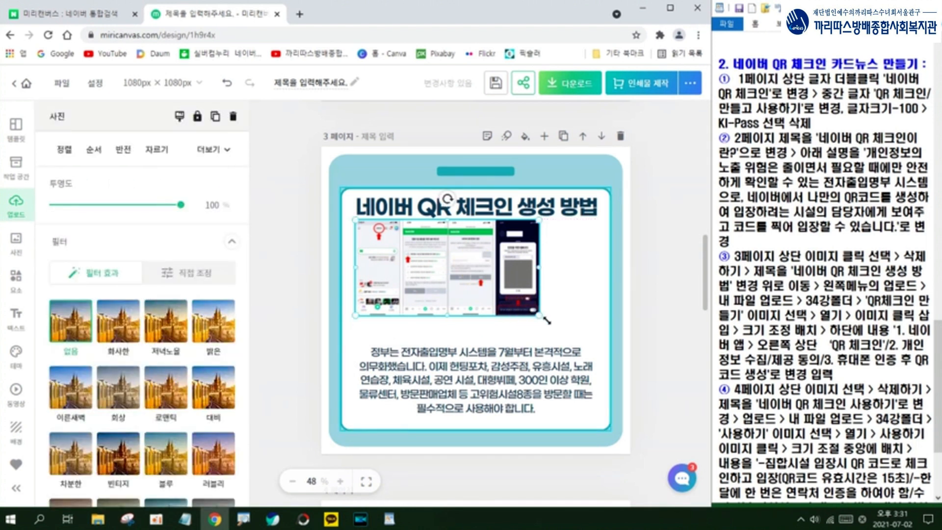
left_click_drag(542, 317, 598, 325)
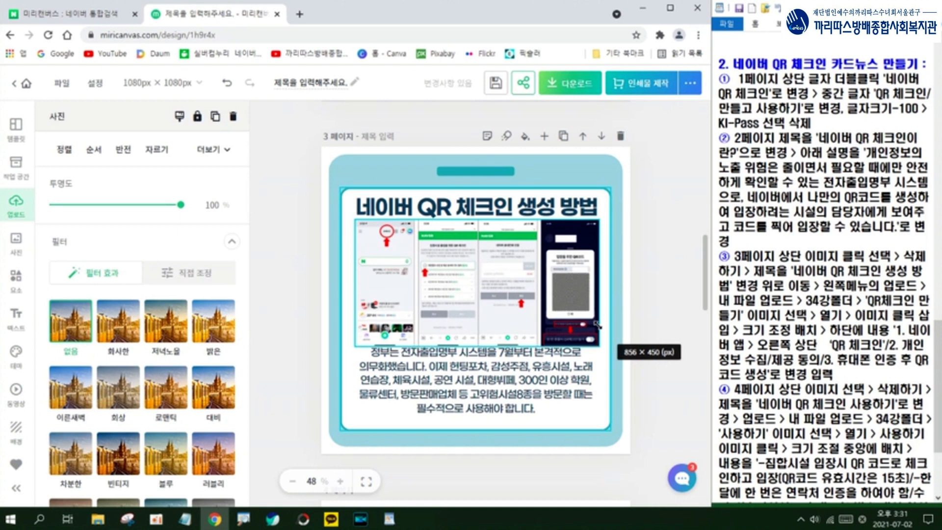
left_click_drag(598, 326, 598, 325)
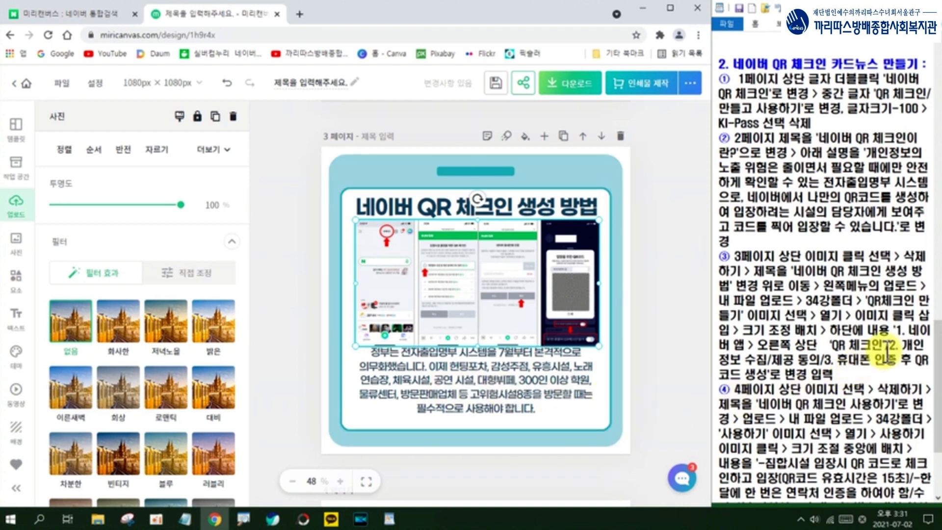
Copy the three-step QR check-in creation text, from '1. 네이버 앱' to 'QR코드 생성', from item ③ of the instruction document.
left_click(500, 379)
left_click(426, 366)
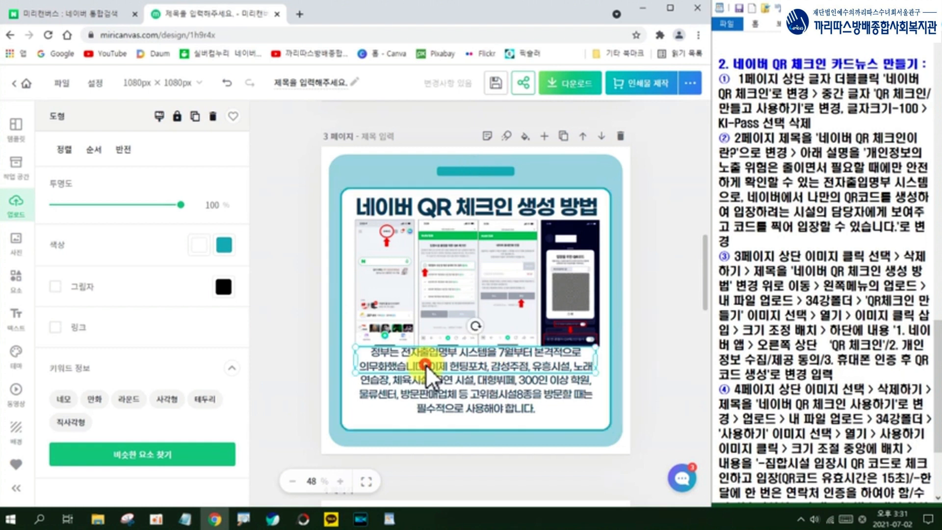
left_click(426, 365)
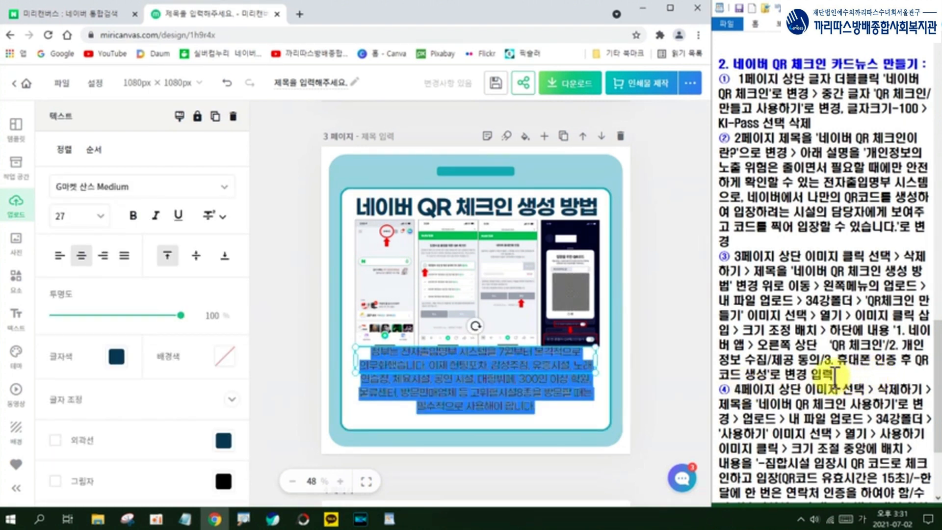
left_click_drag(768, 374, 750, 342)
left_click_drag(840, 338, 898, 334)
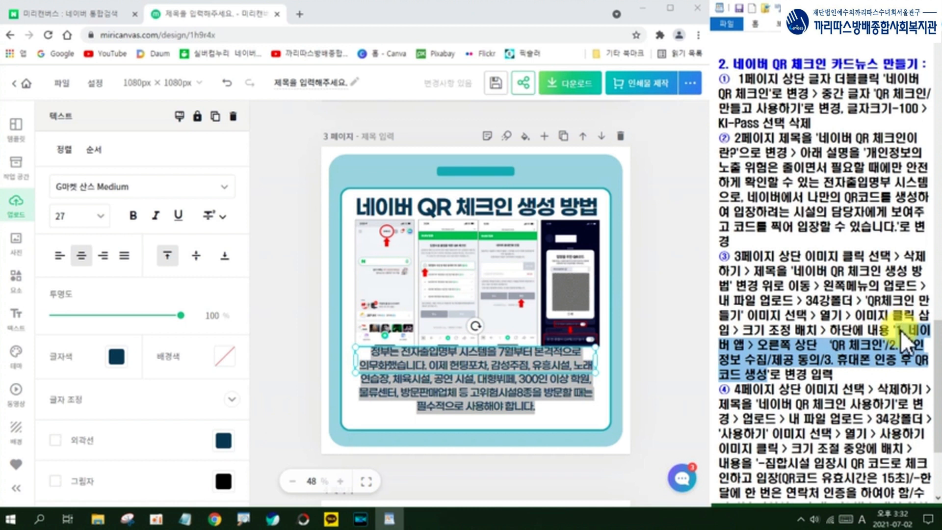
right_click(900, 330)
left_click(874, 349)
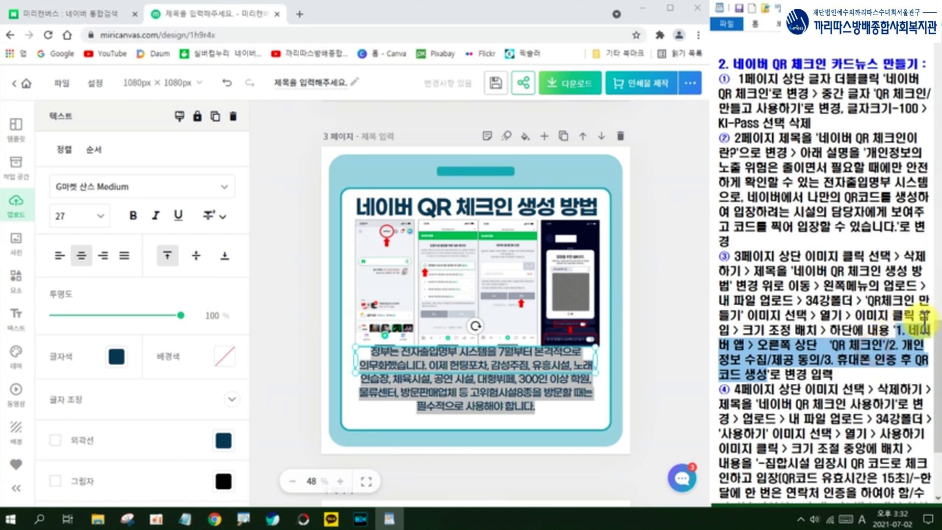
Replace the whole body paragraph below the screenshots image on page 3 with the copied three-step text.
left_click(698, 351)
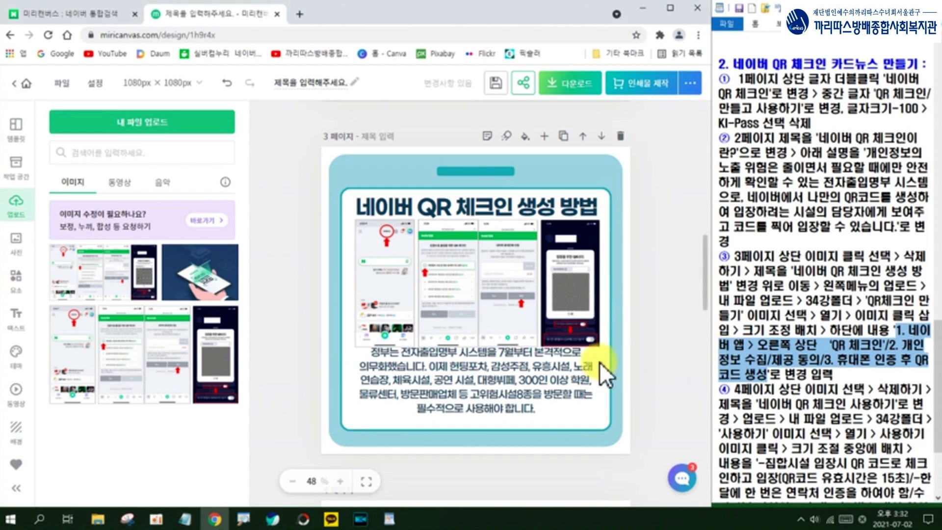
left_click(372, 376)
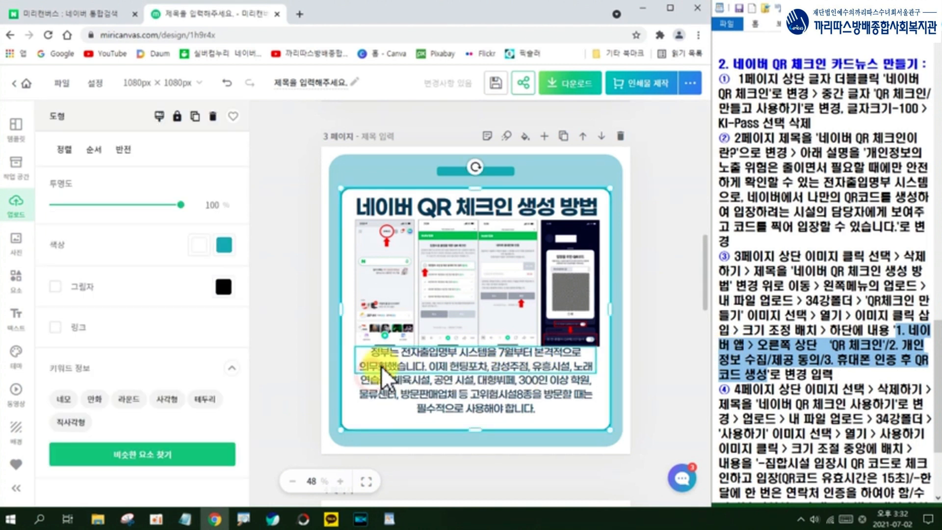
double_click(385, 362)
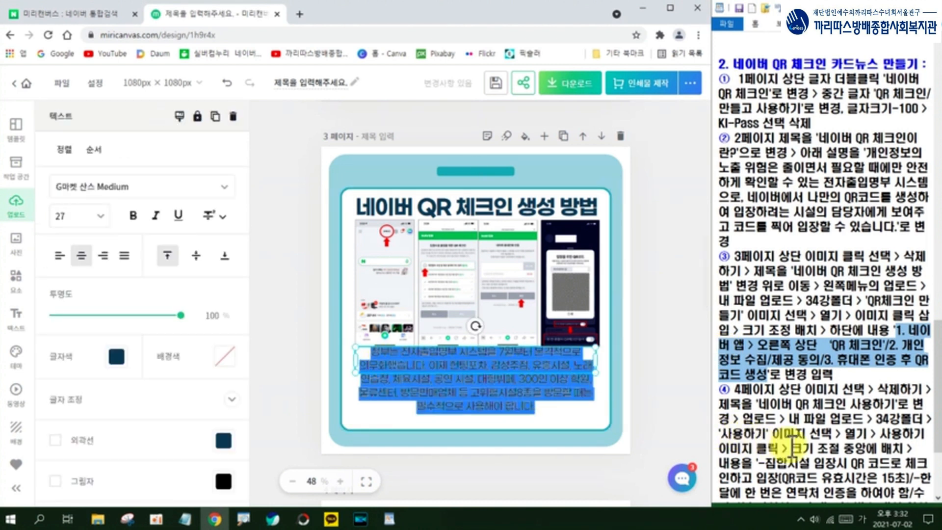
key("ctrl+v")
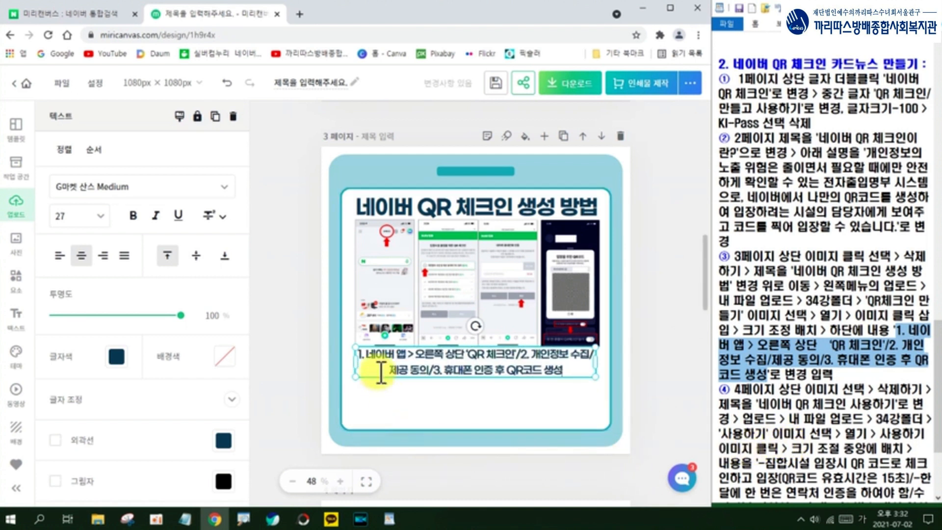
Split the pasted page 3 text into three lines, one per numbered item, and remove the slashes ending the first two lines.
left_click(522, 352)
key("Return")
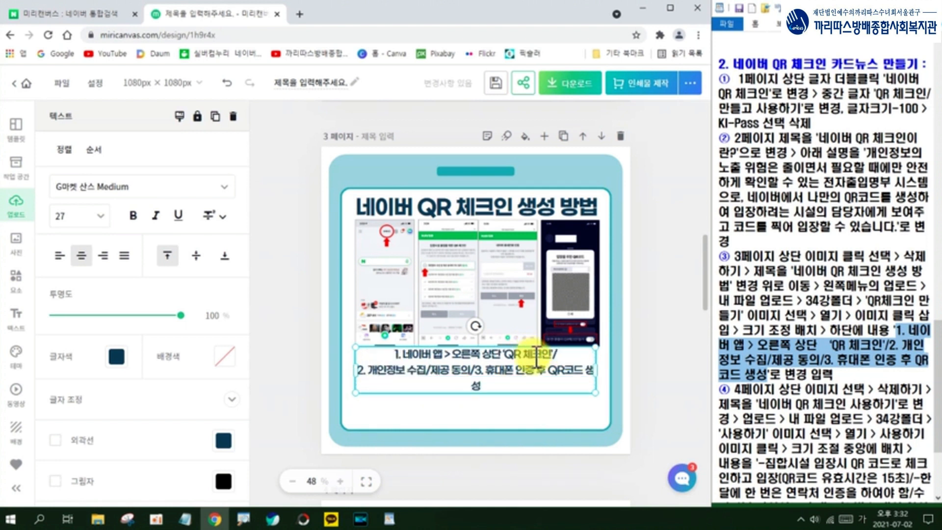
left_click(481, 369)
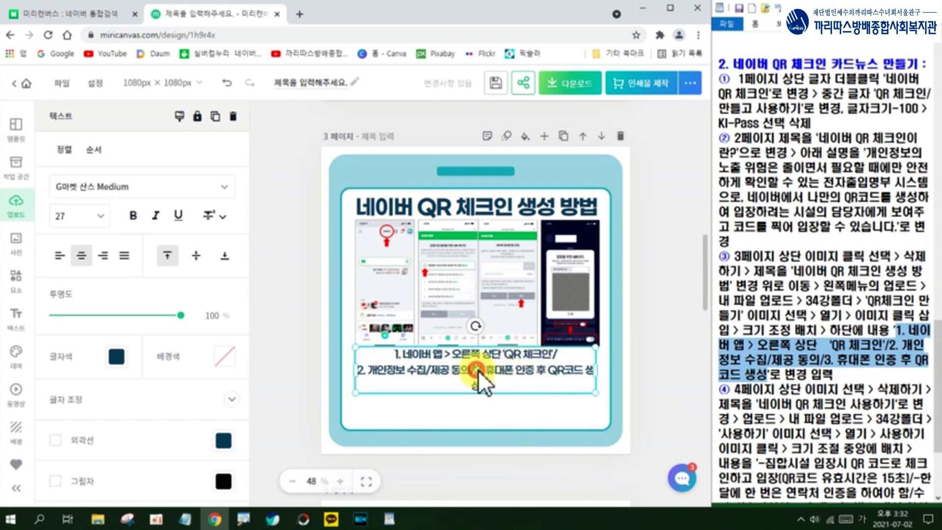
key("Return")
left_click(566, 352)
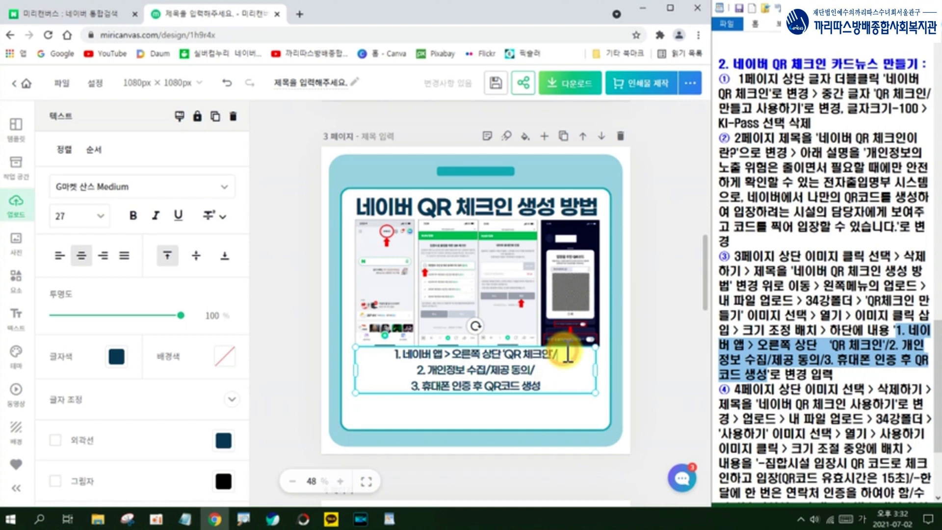
key("BackSpace")
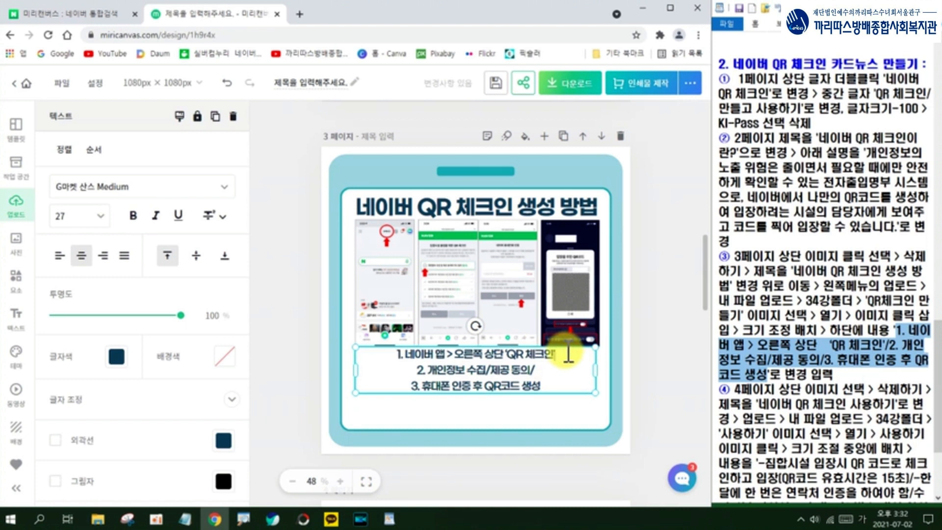
left_click(540, 370)
key("BackSpace")
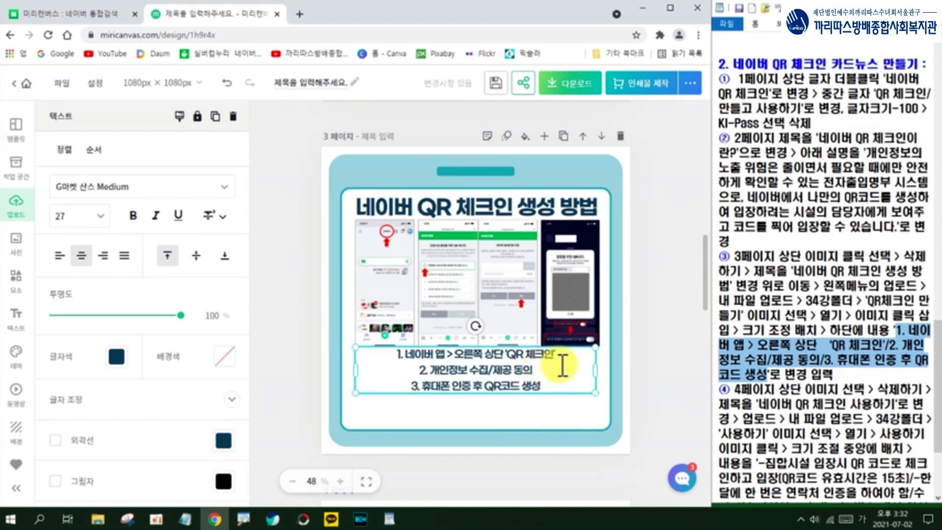
Move the three-line text down into the middle of the free area on page 3 and shift the screenshots image slightly downward.
left_click(546, 407)
left_click(531, 384)
left_click_drag(531, 390, 529, 410)
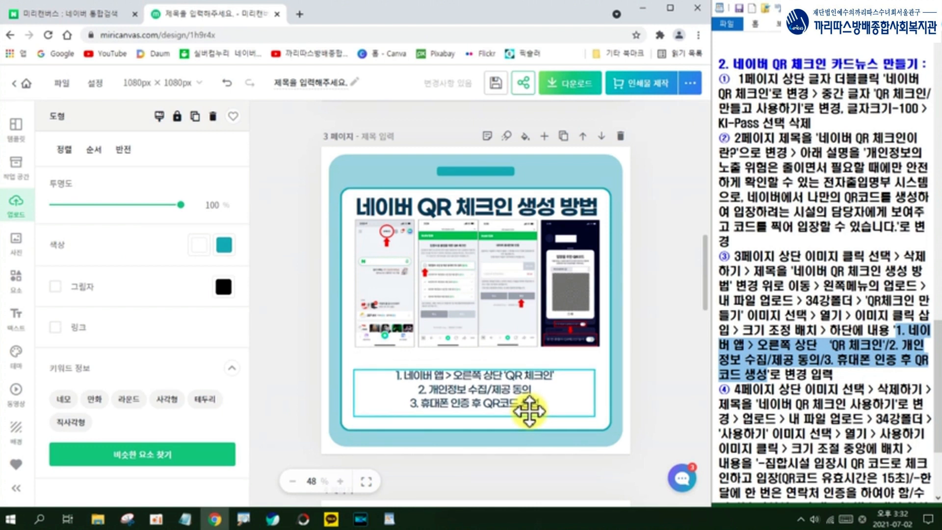
left_click(529, 327)
left_click_drag(528, 328, 529, 336)
Left-align the three-line text on page 3 and nudge its box slightly to the right, away from the image's left edge.
left_click(518, 382)
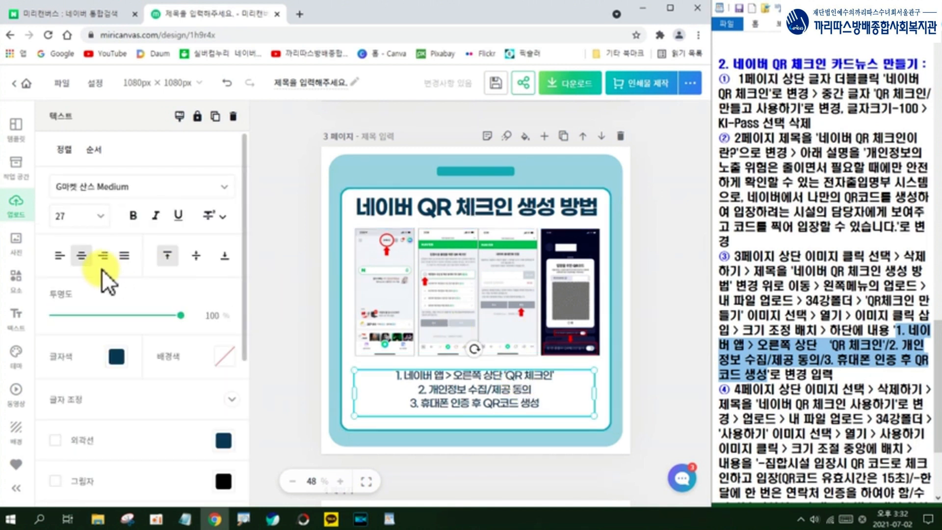
mouse_move(69, 249)
left_mouse_down()
mouse_move(49, 261)
mouse_move(67, 268)
left_mouse_up()
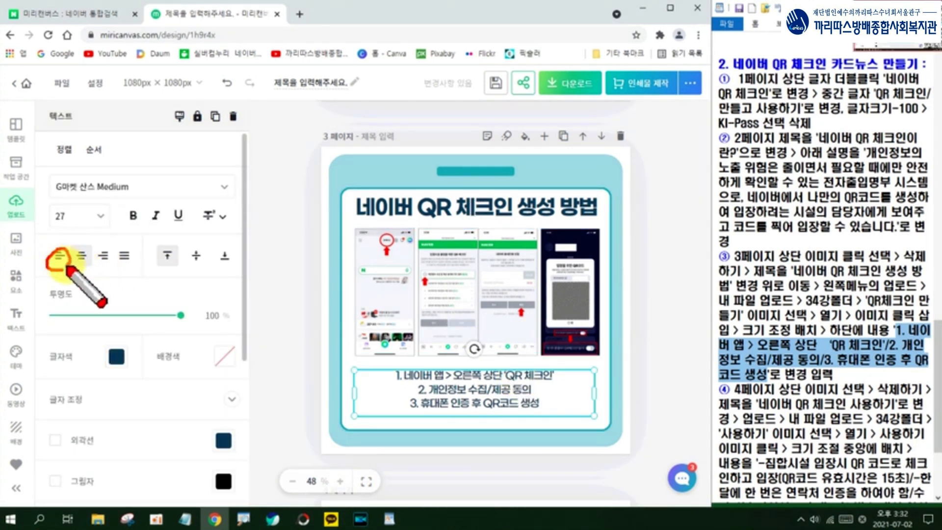
left_click(63, 259)
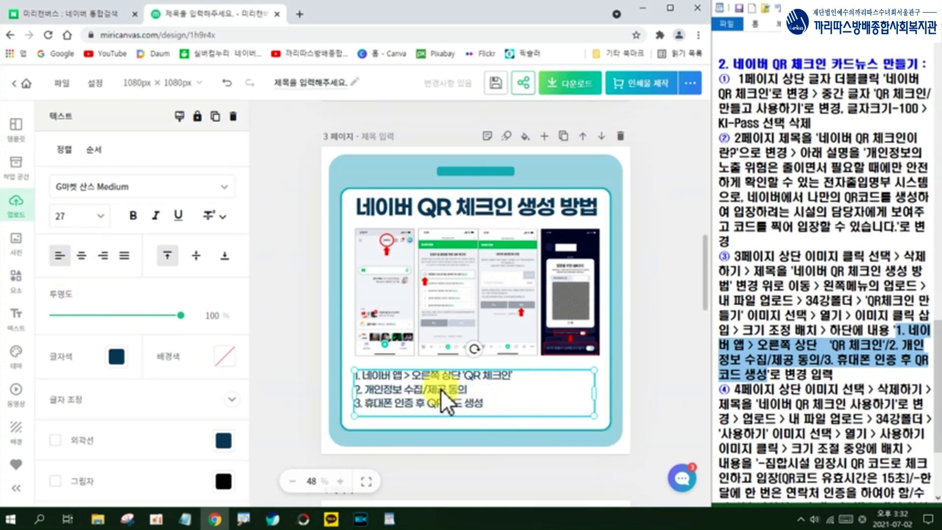
left_click_drag(441, 389, 451, 391)
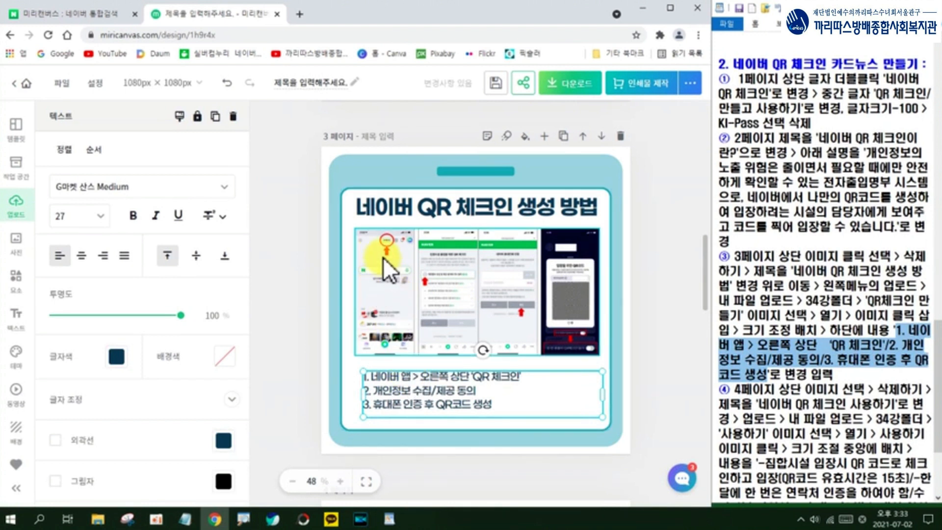
key("ctrl+alt+d")
mouse_move(387, 250)
left_mouse_down()
mouse_move(388, 232)
mouse_move(402, 251)
left_mouse_up()
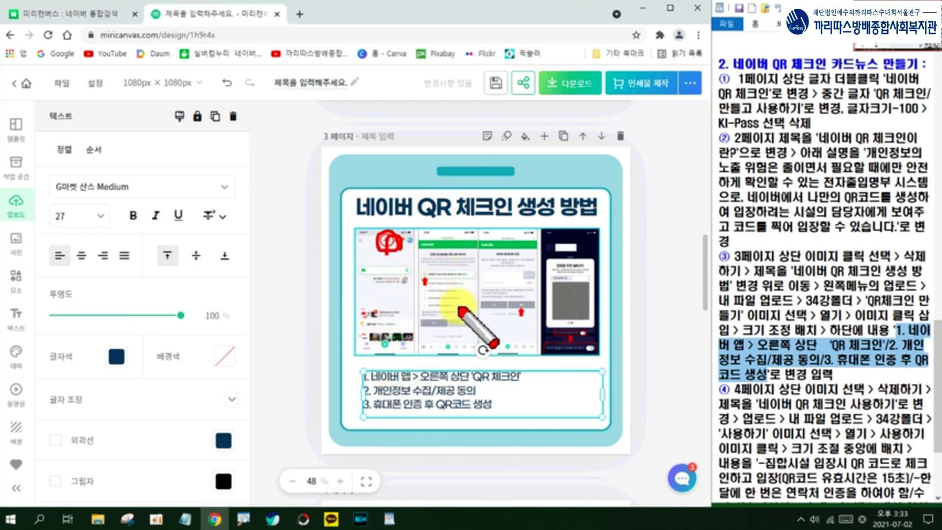
mouse_move(425, 286)
left_mouse_down()
mouse_move(452, 282)
mouse_move(447, 305)
left_mouse_up()
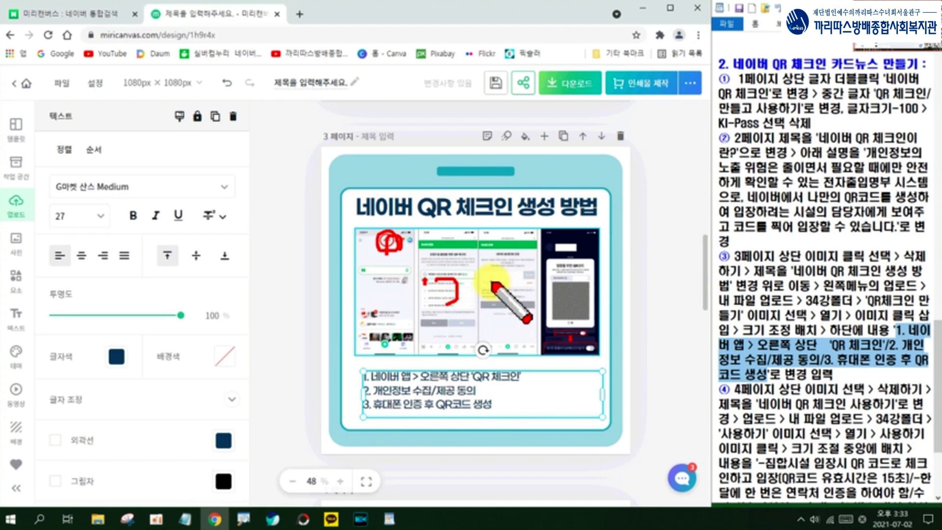
mouse_move(510, 281)
left_mouse_down()
mouse_move(528, 294)
mouse_move(517, 295)
left_mouse_up()
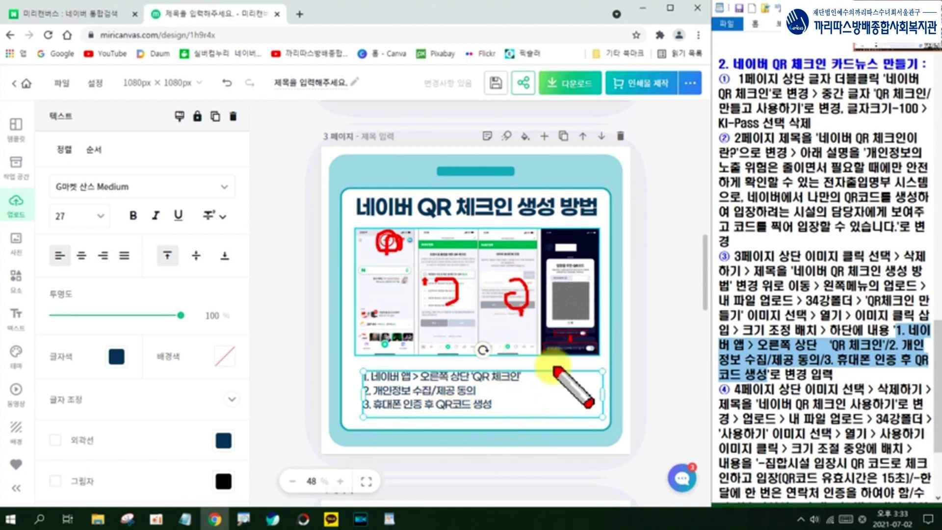
mouse_move(565, 302)
left_mouse_down()
mouse_move(569, 283)
mouse_move(584, 311)
mouse_move(573, 317)
mouse_move(562, 285)
mouse_move(583, 307)
mouse_move(575, 293)
mouse_move(587, 299)
left_mouse_up()
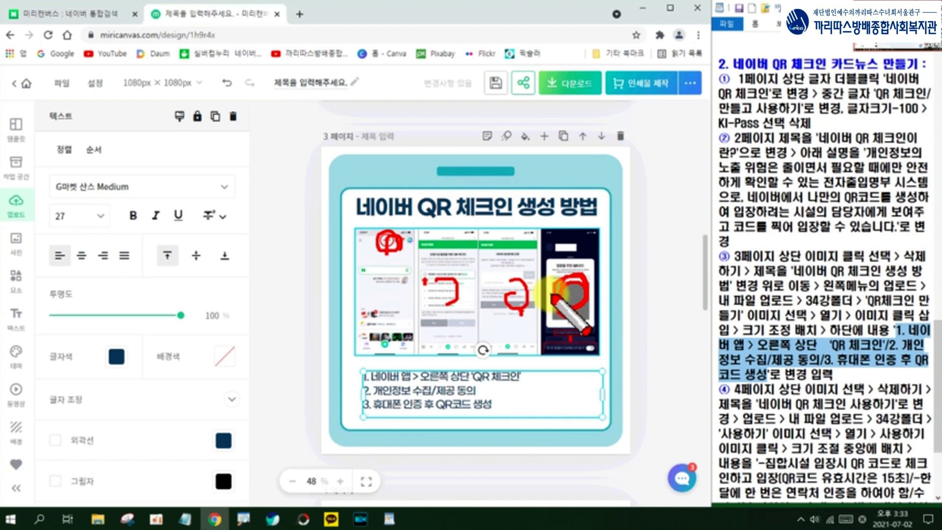
key("Escape")
left_click(551, 214)
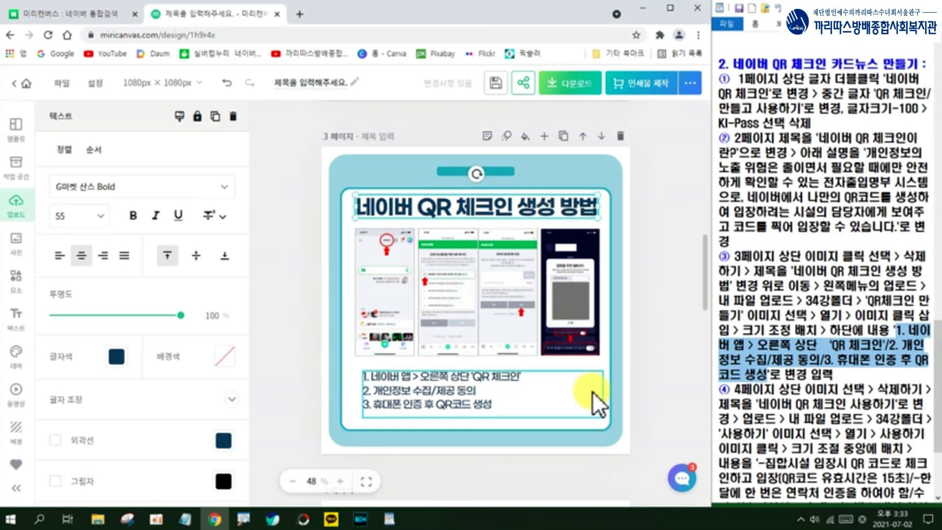
left_click(658, 341)
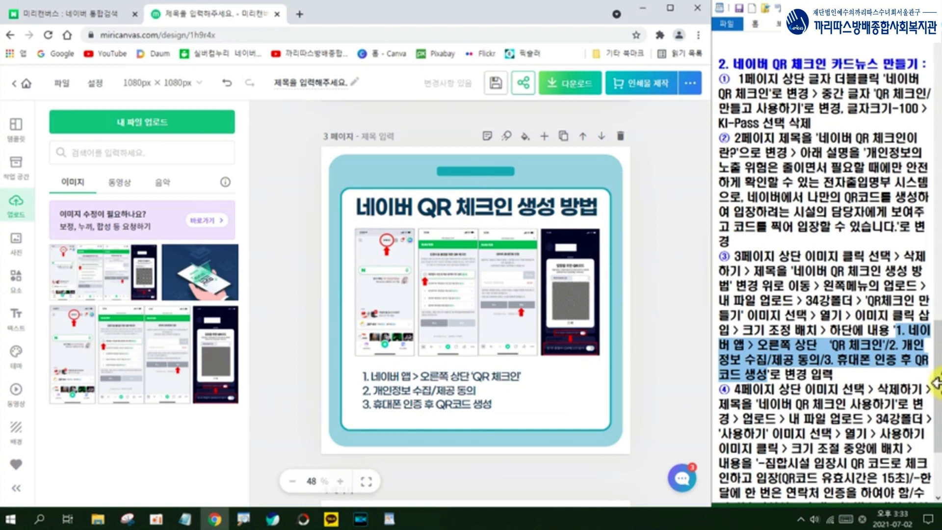
Delete the Naver and PASS screenshot frames and the dotted divider between them on page 4, following the document's '네이버 QR 체크인 사용하기' sample.
left_click(867, 371)
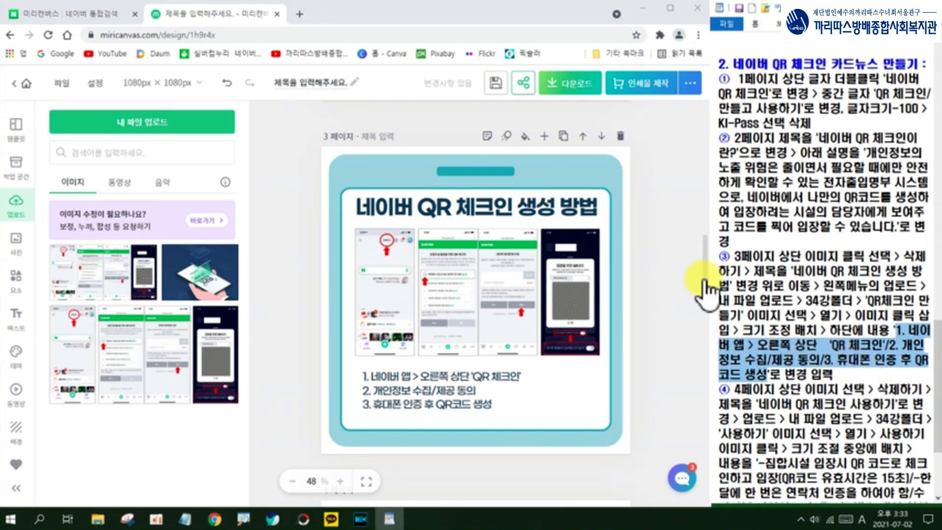
left_click_drag(706, 282, 710, 351)
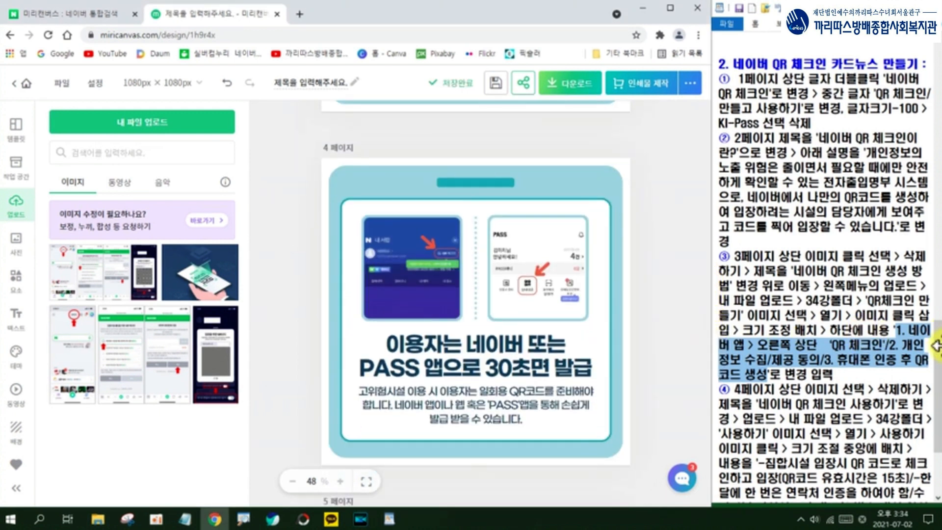
left_click_drag(936, 345, 939, 260)
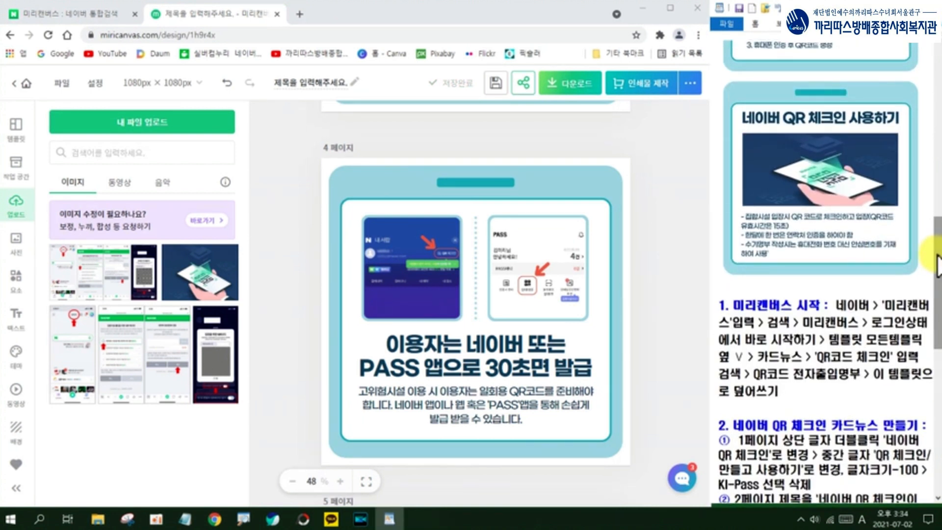
left_click(426, 271)
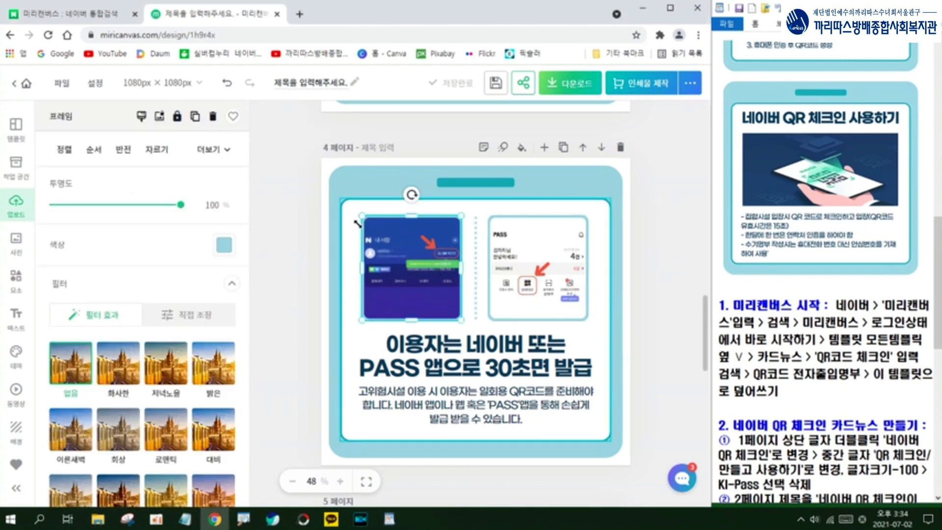
left_click(213, 116)
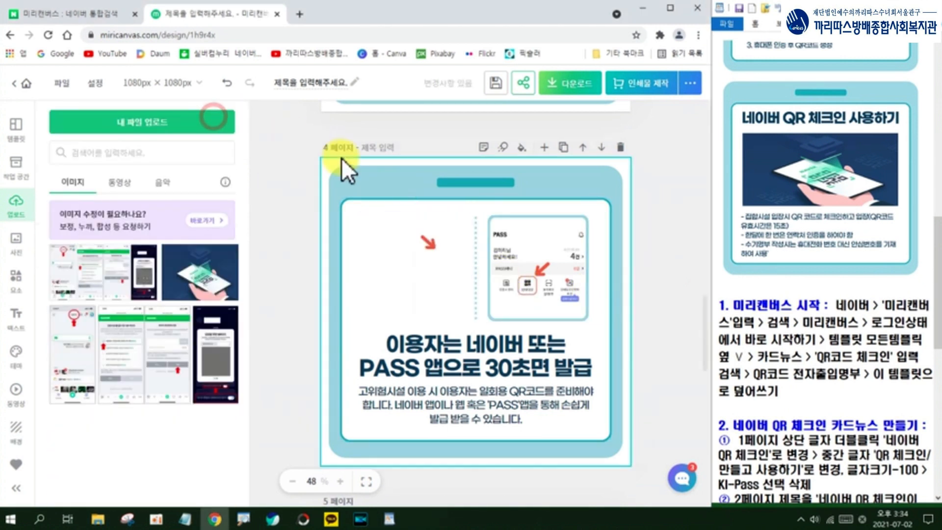
left_click(473, 242)
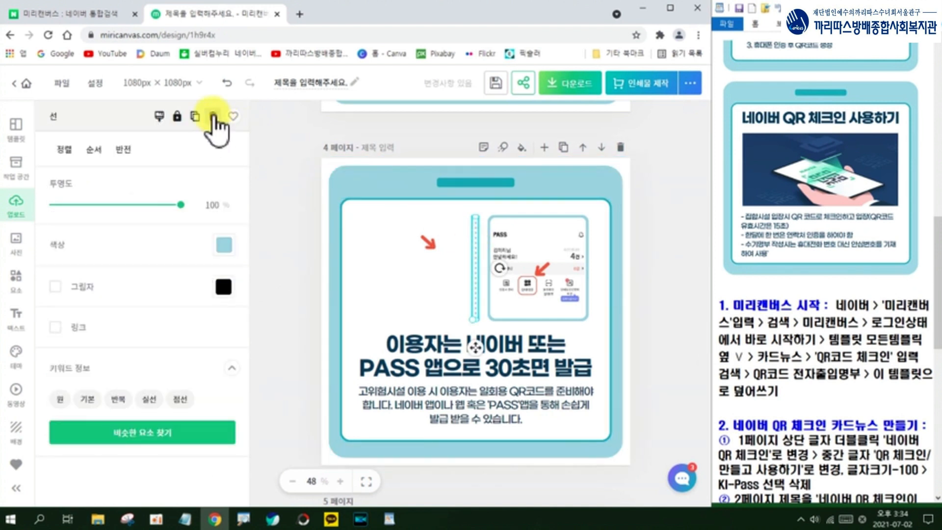
left_click(213, 116)
left_click(531, 248)
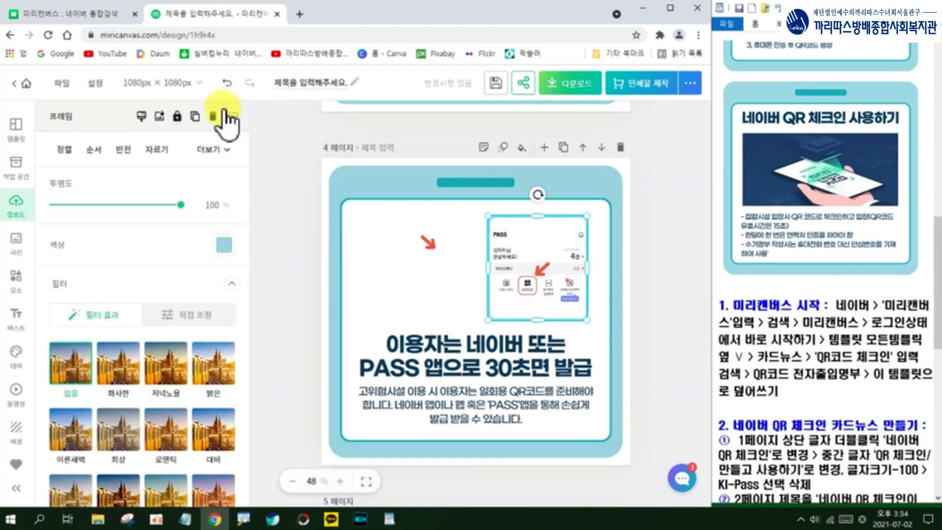
left_click(216, 116)
Delete the two red arrows left in the upper area of page 4.
left_click(387, 226)
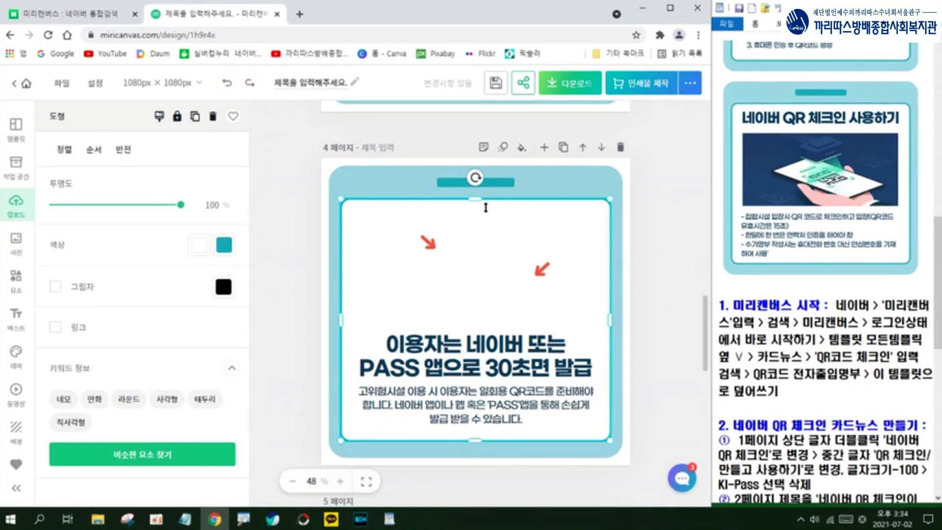
left_click(429, 248)
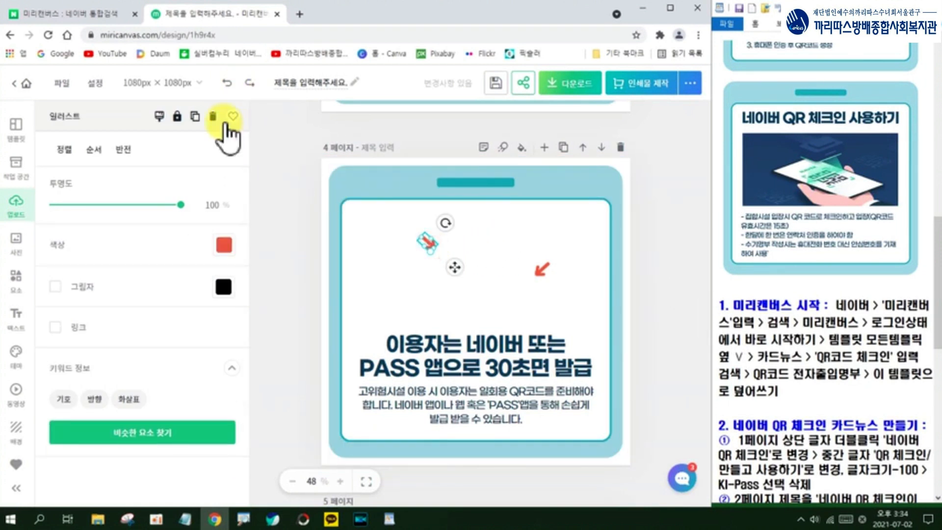
left_click(216, 116)
left_click(543, 269)
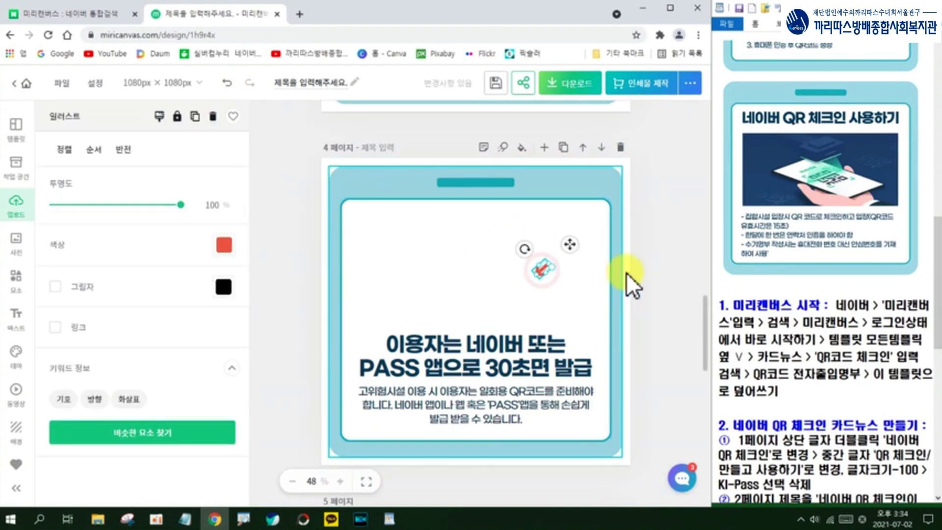
left_click(212, 116)
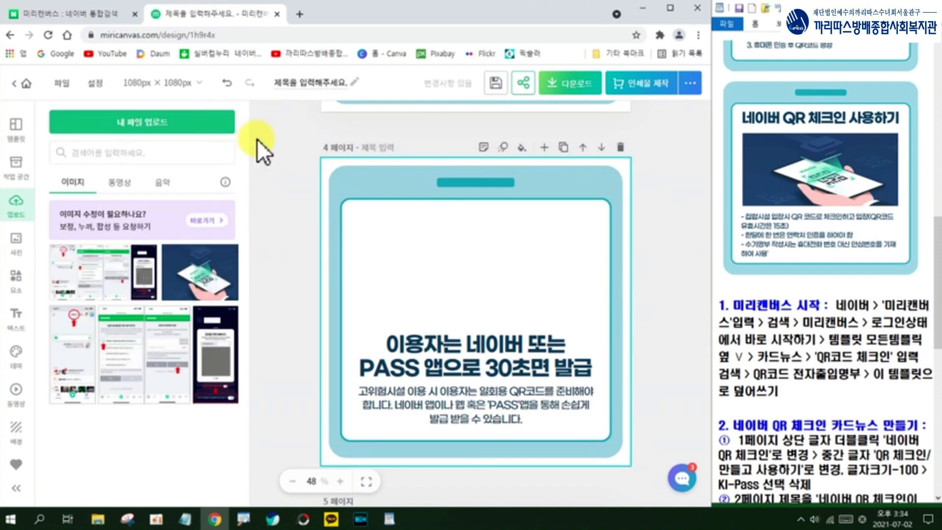
Move the page 4 title to the top of the white card and replace its text with '네이버 QR 체크인 사용하기'.
left_click(517, 343)
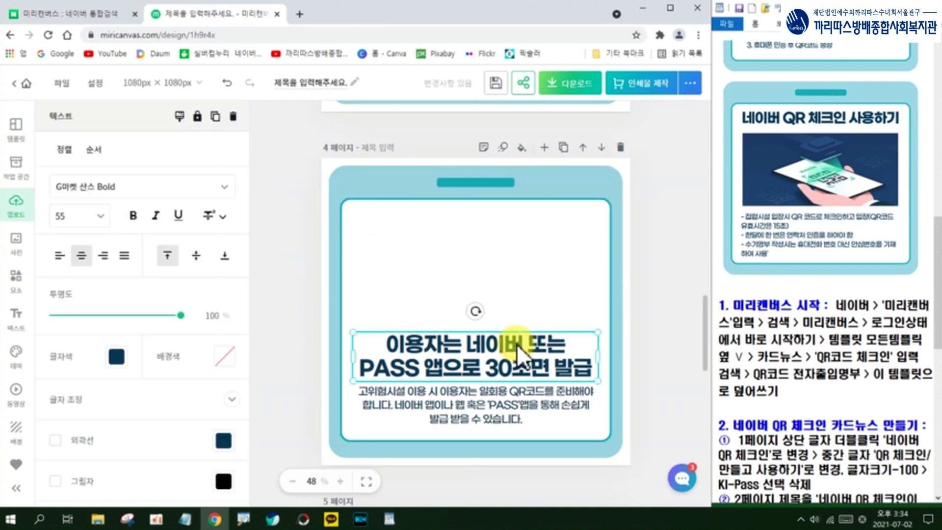
left_click_drag(516, 344, 517, 228)
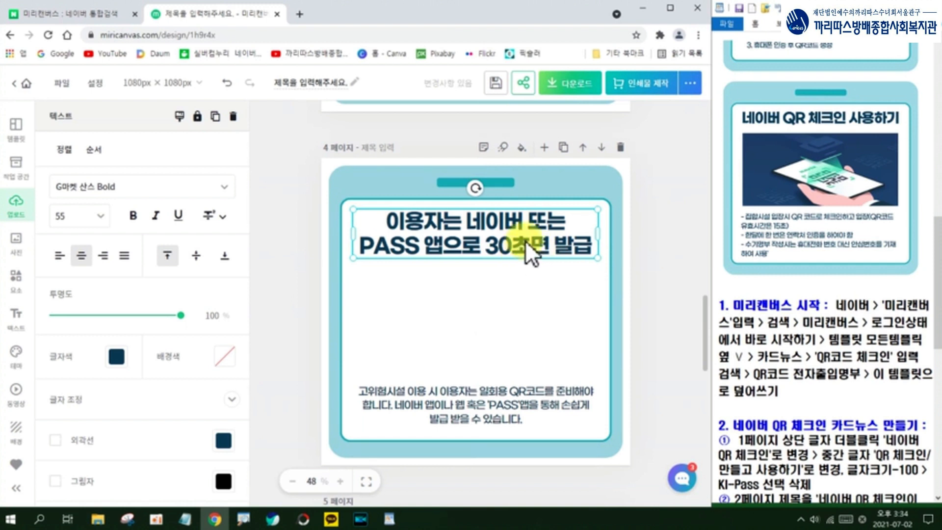
double_click(535, 228)
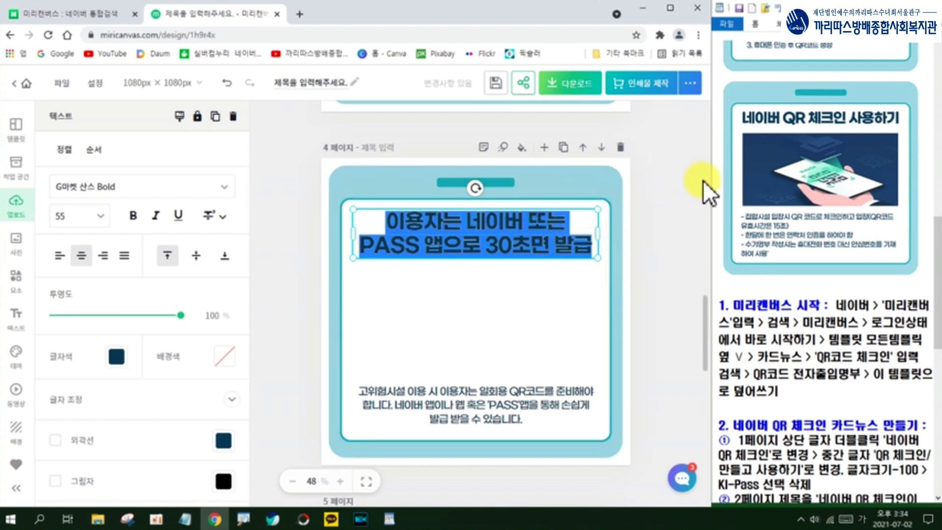
type("네이버")
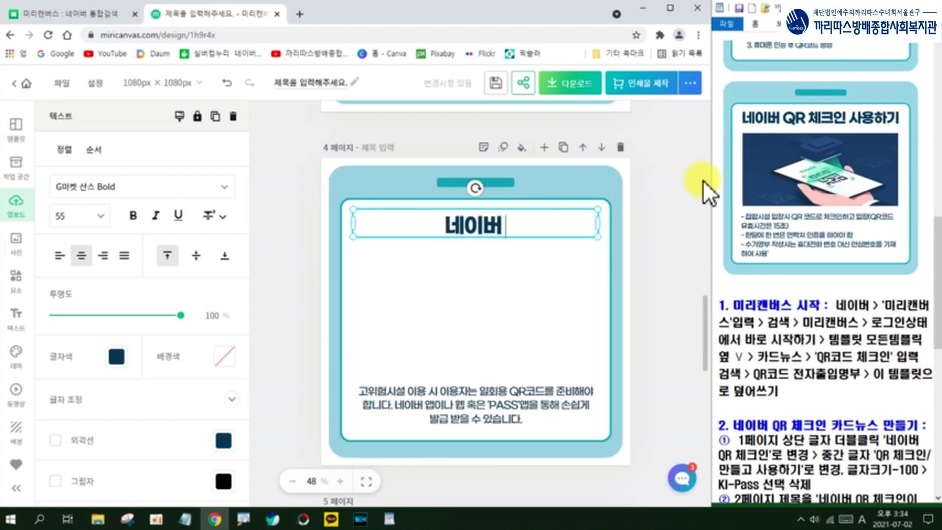
type(" QR")
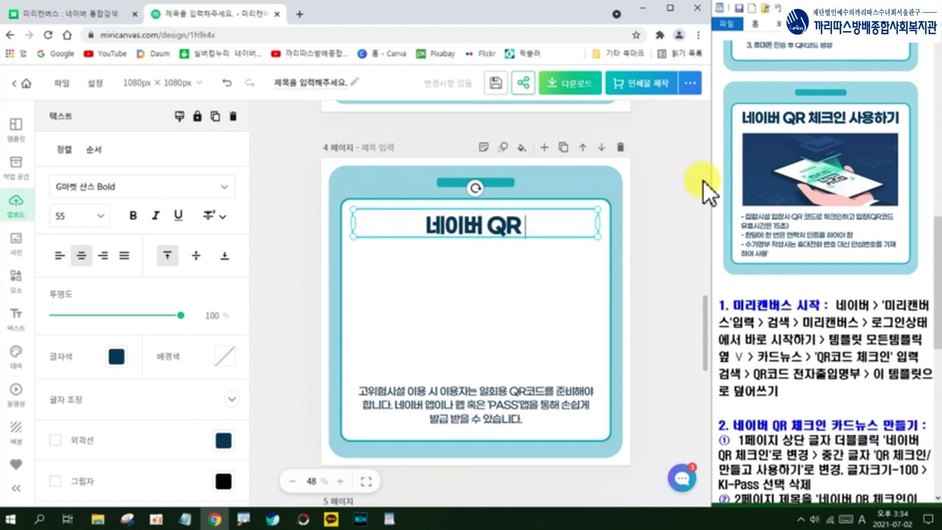
type(" ㅊ")
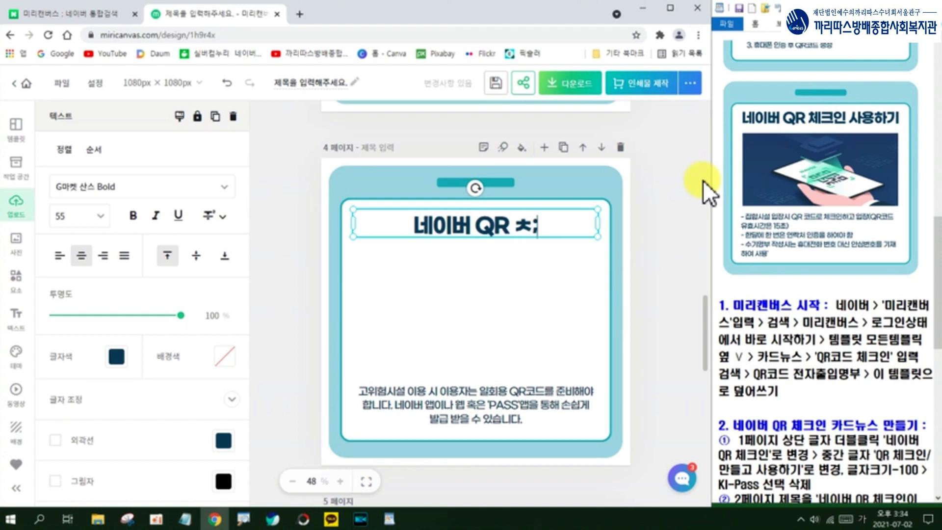
key("BackSpace")
type("ㅊㅔ")
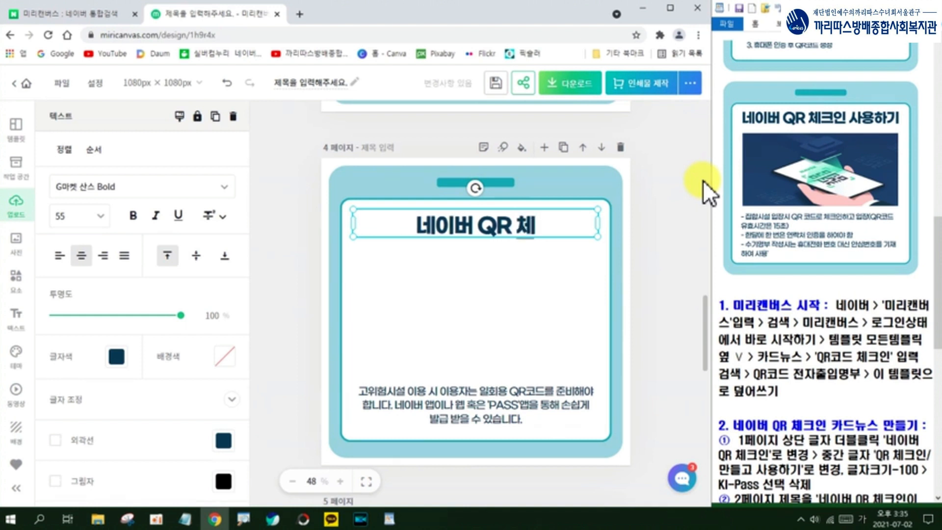
type("크인 사용")
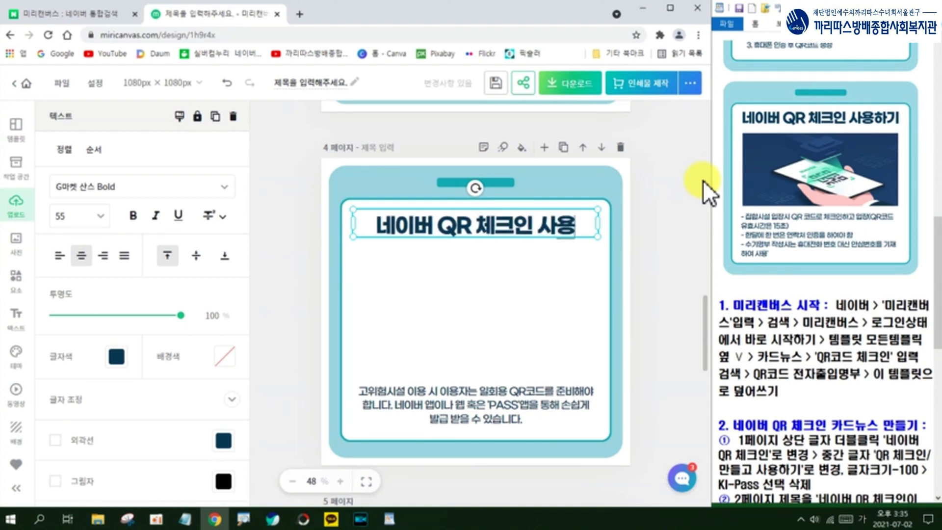
type("하기")
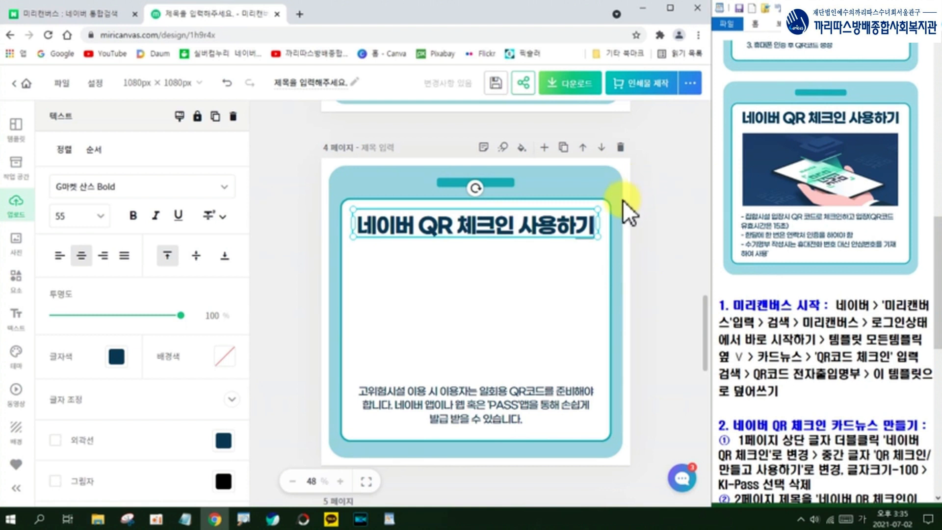
left_click(505, 272)
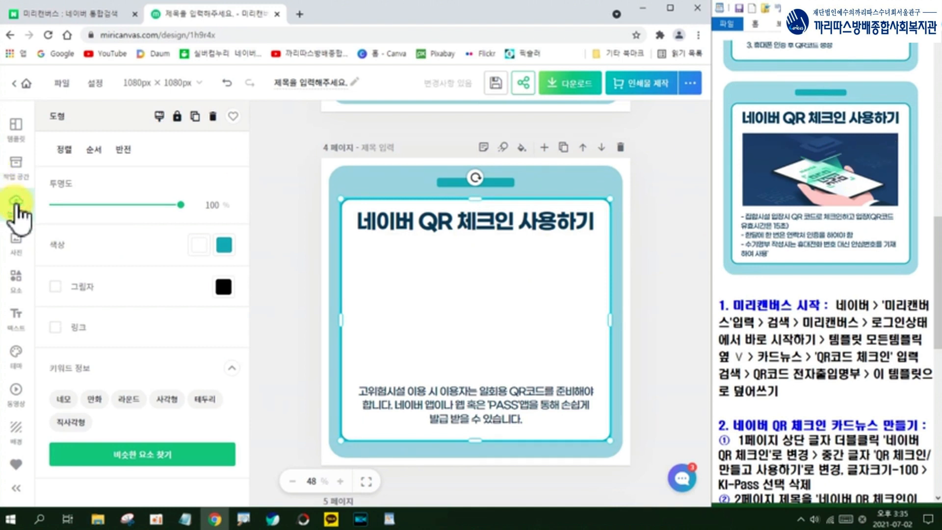
Upload the image 사용하기.jpg from the 34강 folder and insert it on page 4.
left_click(675, 235)
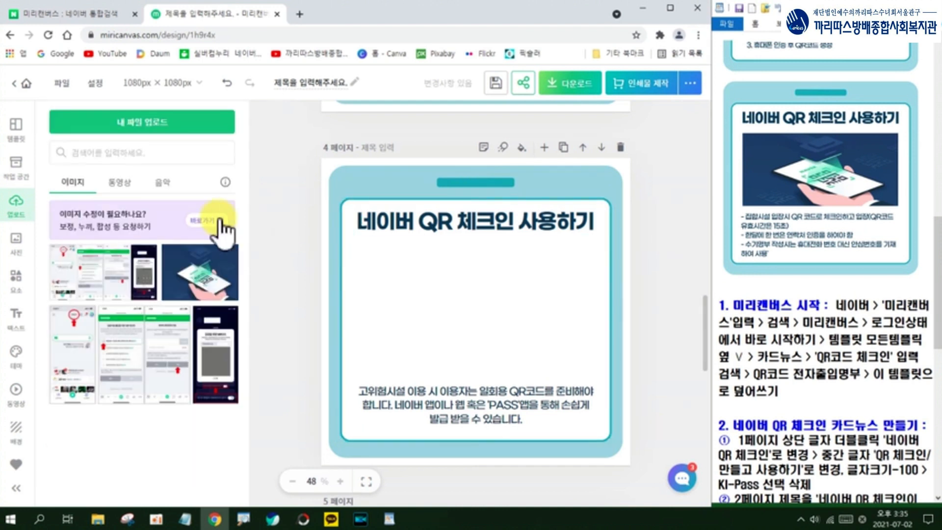
left_click(21, 205)
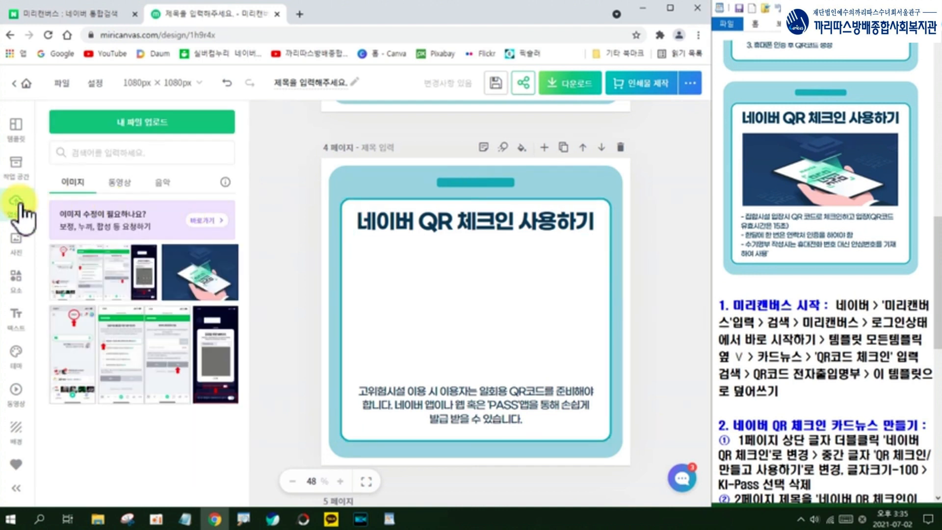
left_click(147, 124)
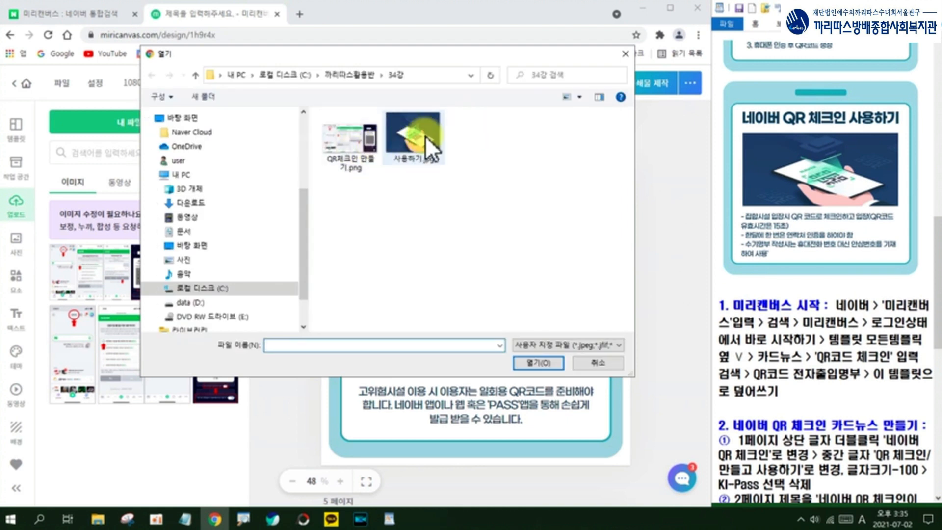
left_click(411, 142)
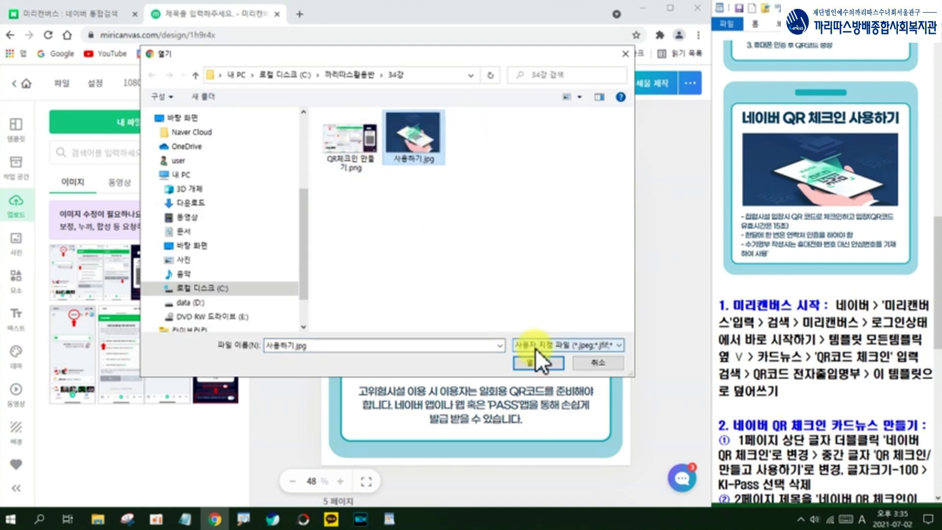
left_click(540, 364)
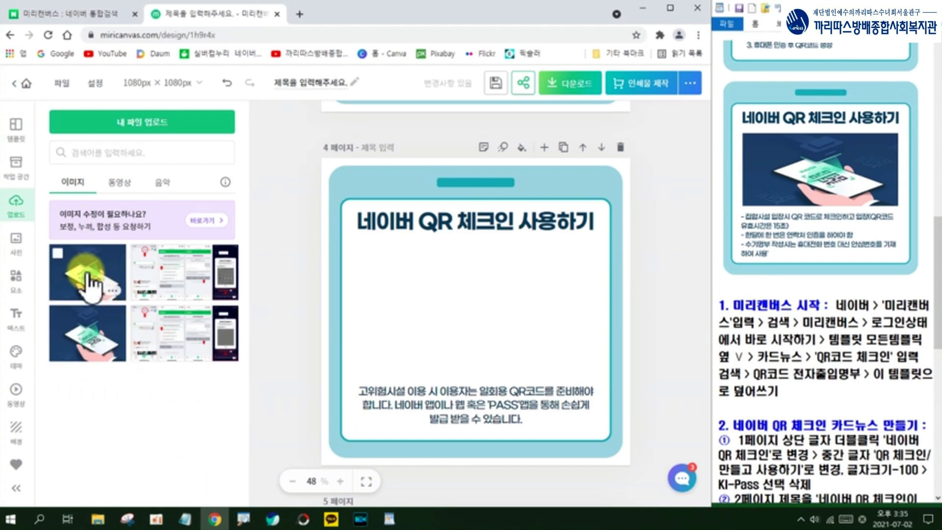
left_click(88, 278)
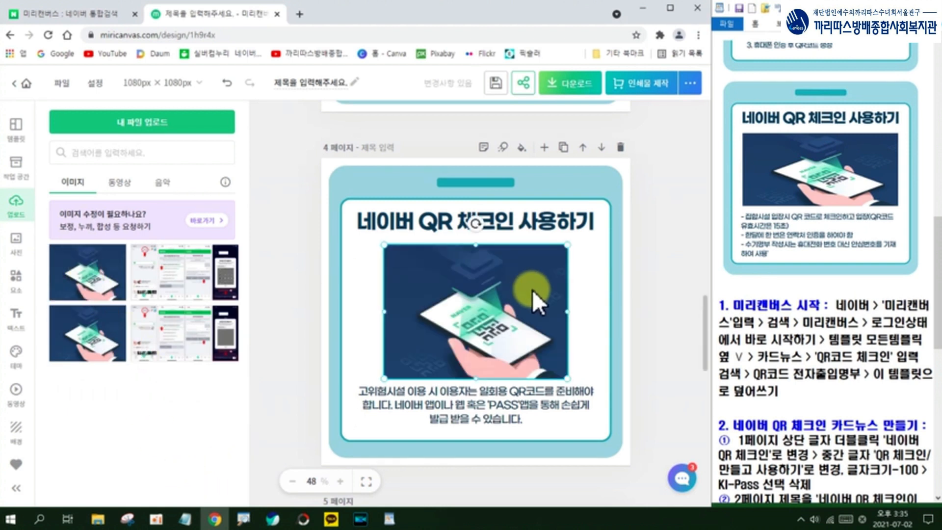
Widen the phone image on page 4 on both sides to the title's width and crop its height from below.
left_click(568, 378)
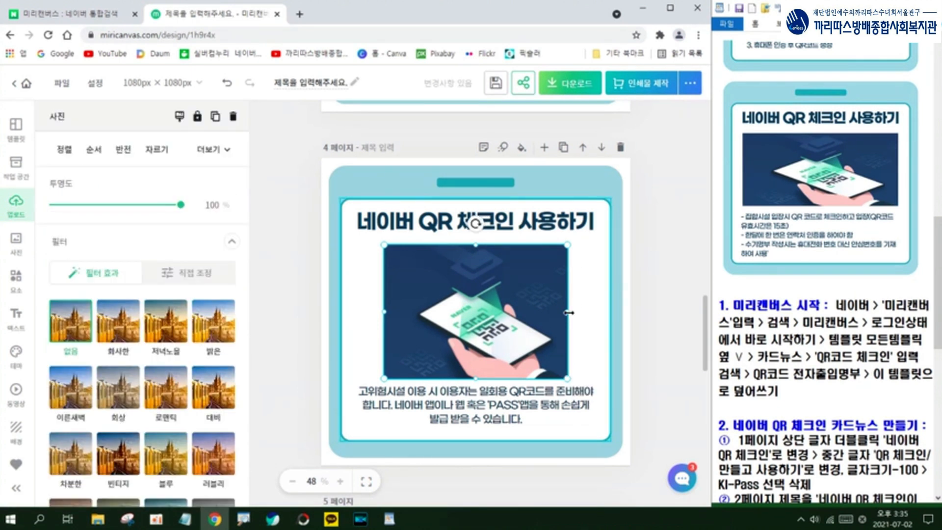
left_click_drag(568, 312, 596, 312)
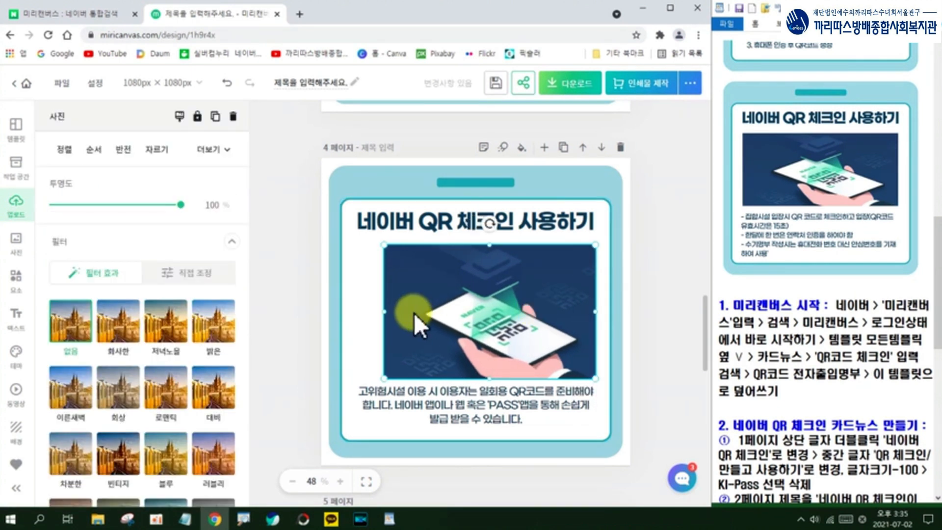
left_click_drag(384, 311, 359, 311)
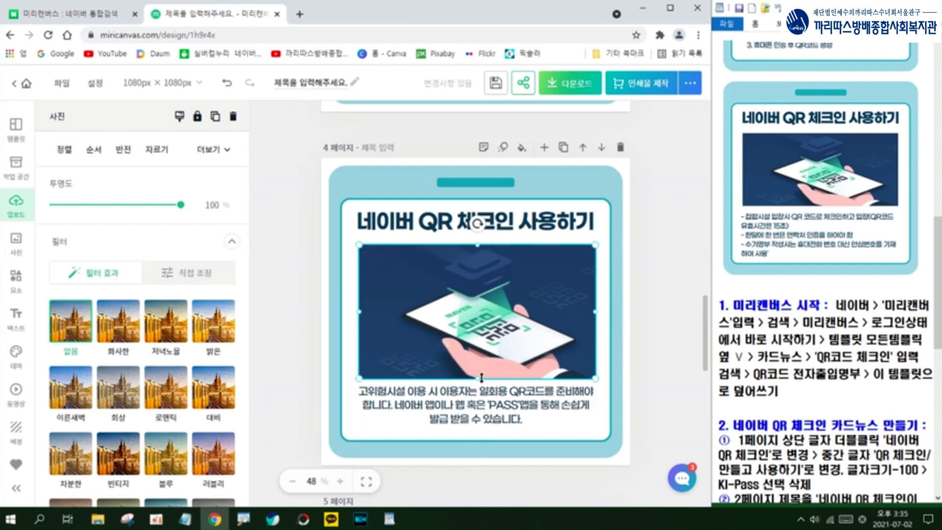
left_click_drag(478, 378, 480, 340)
Nudge the page 4 title slightly up and move the phone image up directly beneath it.
left_click(485, 266)
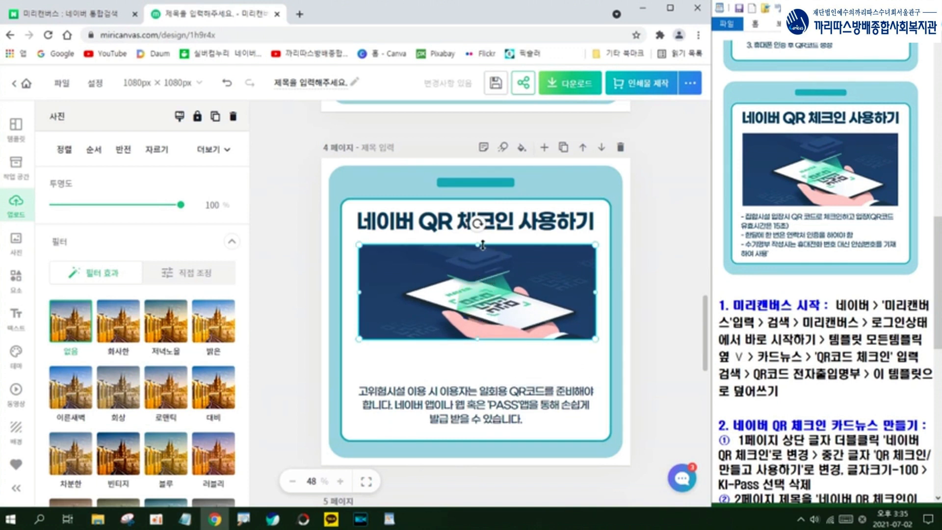
left_click(489, 225)
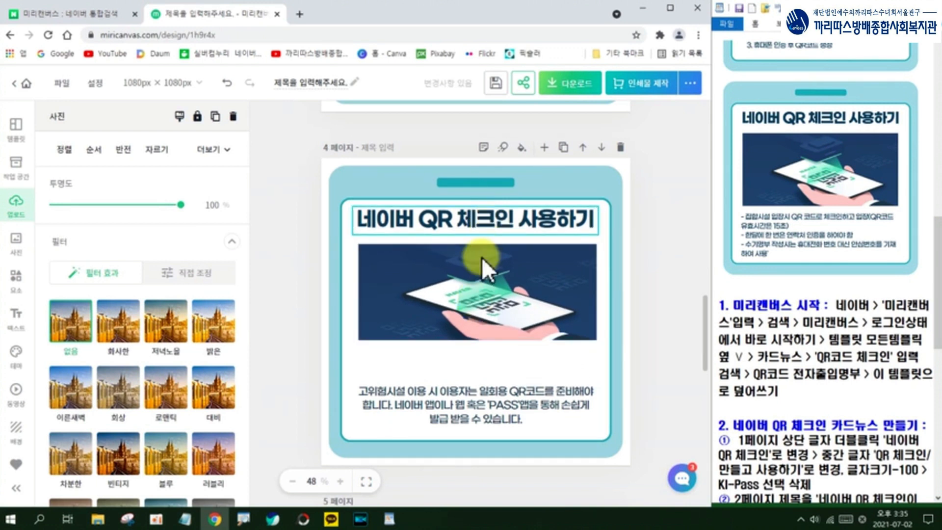
left_click_drag(480, 275, 480, 263)
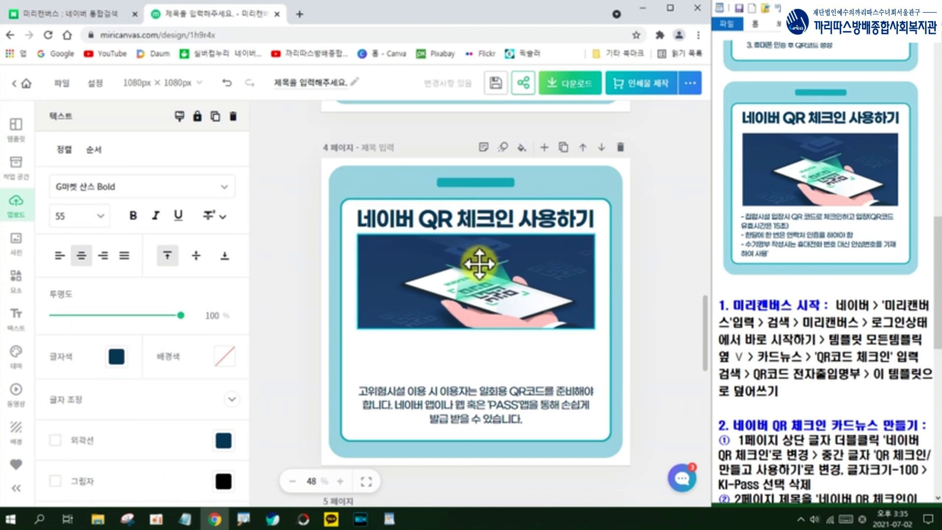
left_click(525, 302)
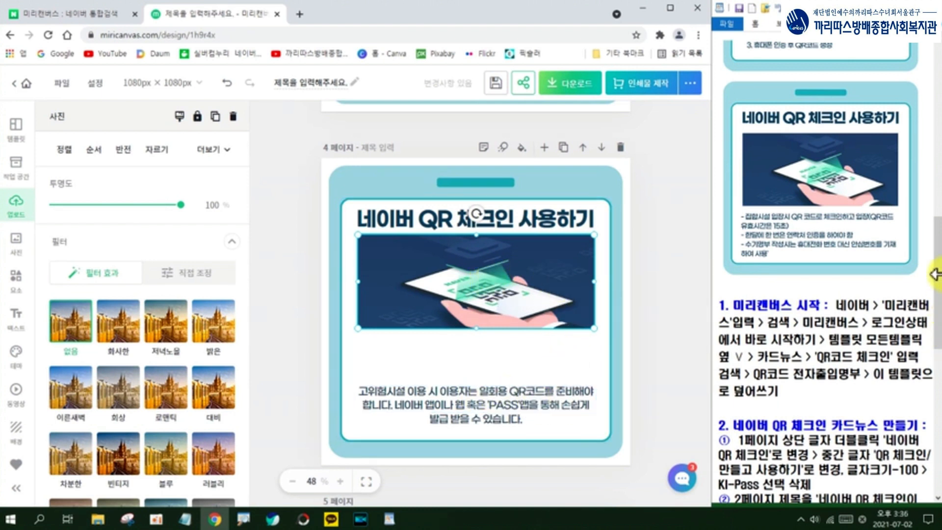
Copy the page 4 text starting '-집합시설 입장시 QR 코드로' from the instruction document and paste it over the page's body text.
left_click_drag(939, 268, 936, 400)
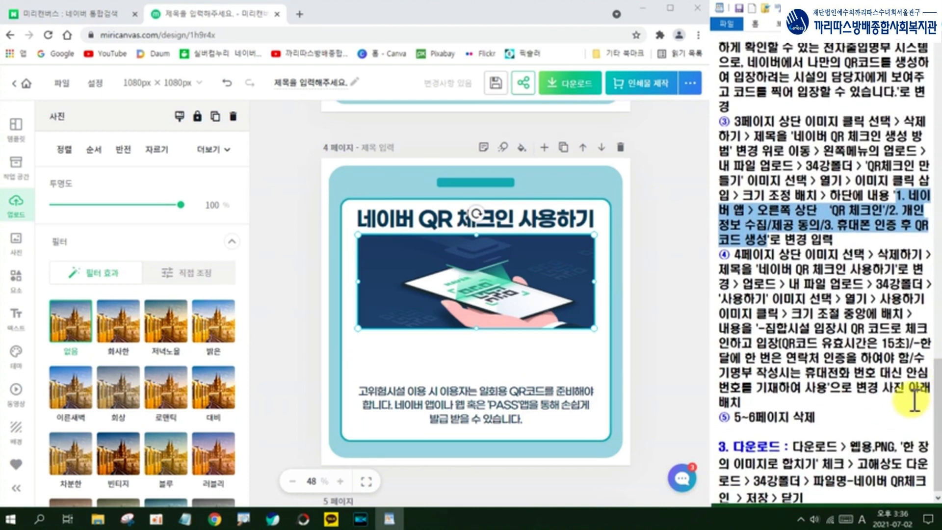
left_click_drag(828, 388, 766, 326)
key("ctrl+c")
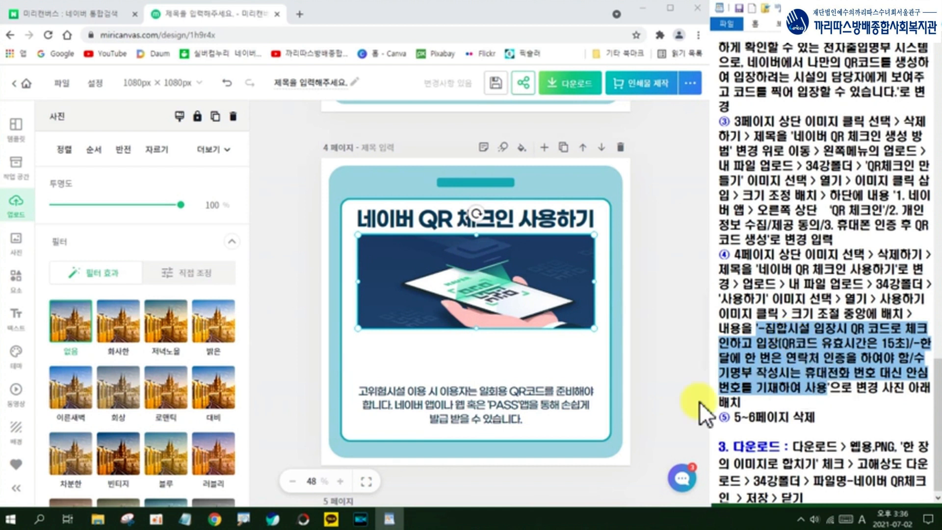
double_click(517, 396)
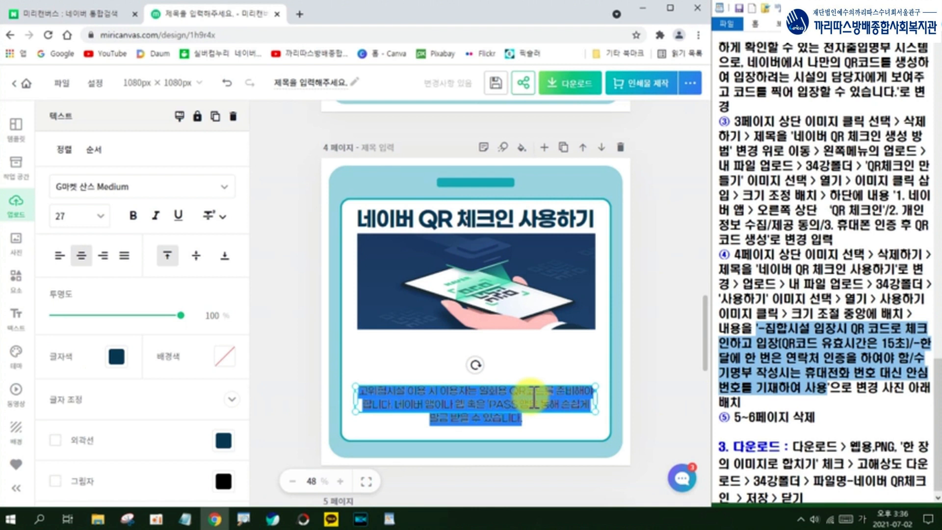
key("ctrl+v")
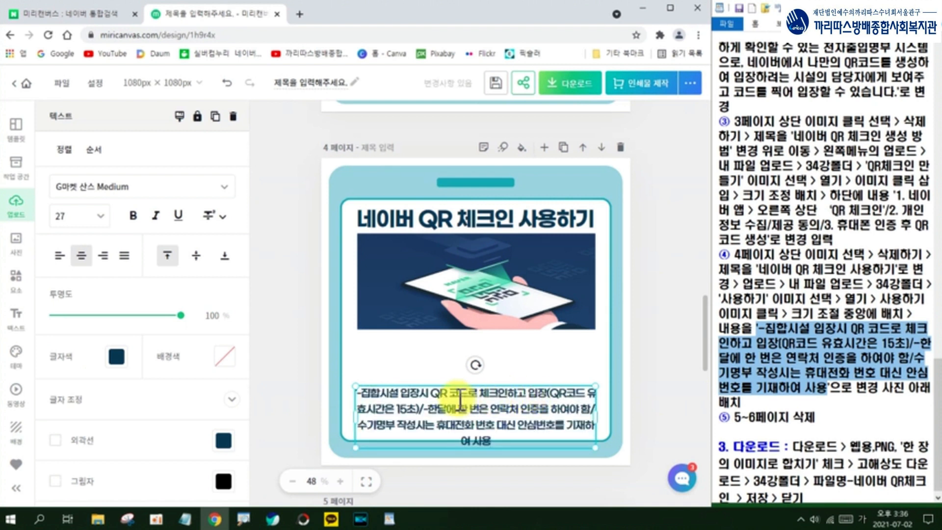
Break the pasted text on page 4 into three dash-led items, replacing the slashes with line breaks and spacing the dashes.
left_click(427, 409)
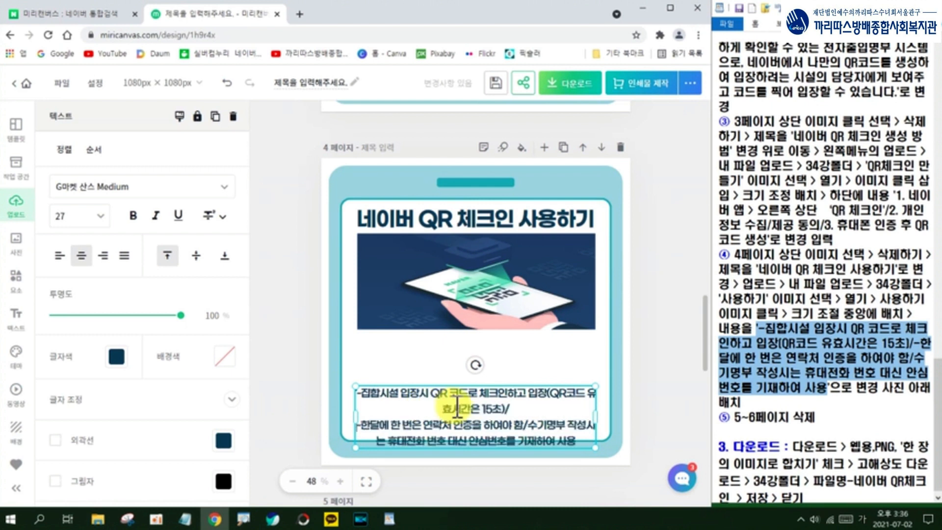
key("Return")
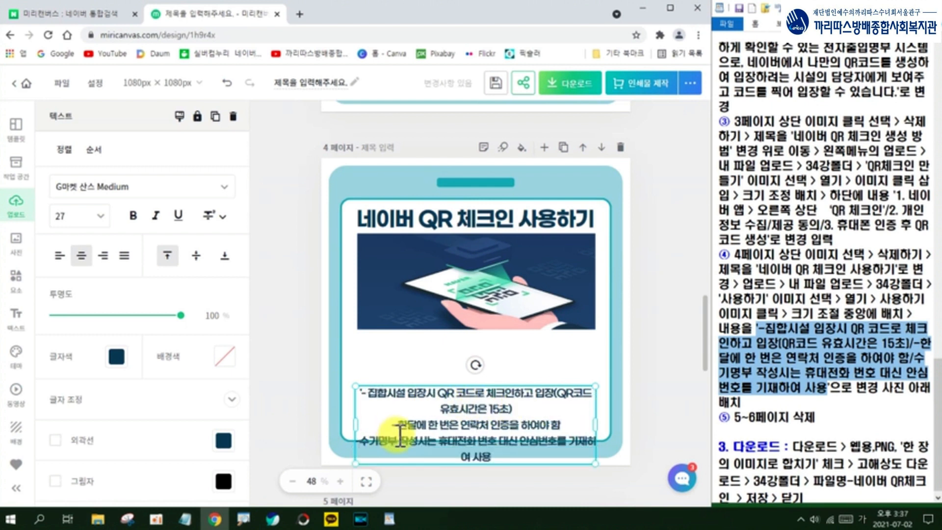
key("BackSpace")
key("Return")
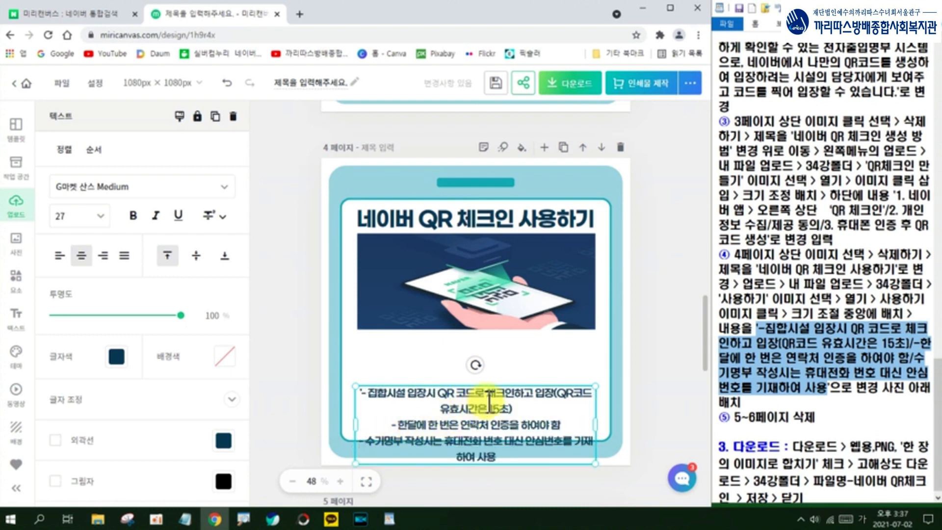
Left-align the body text on page 4 and move its box up inside the white card, just below the image.
left_click(58, 256)
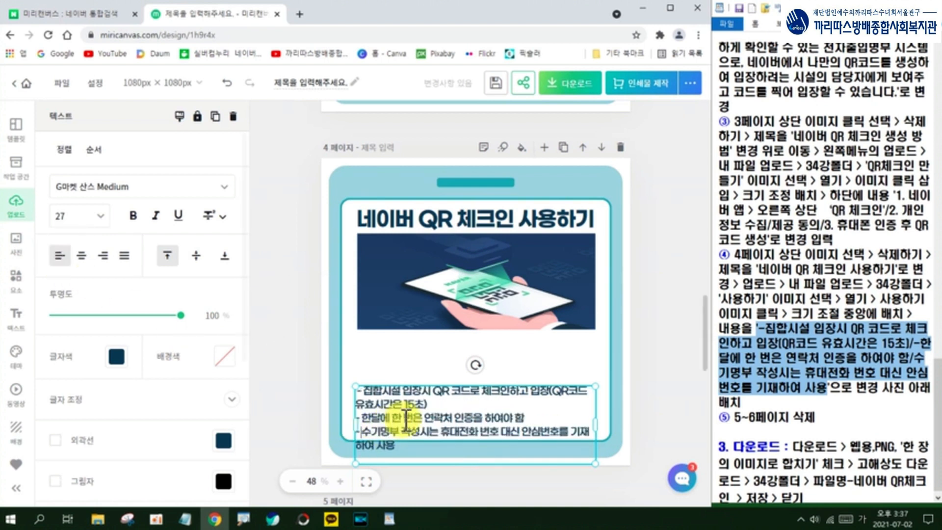
left_click_drag(410, 417, 496, 375)
left_click(497, 367)
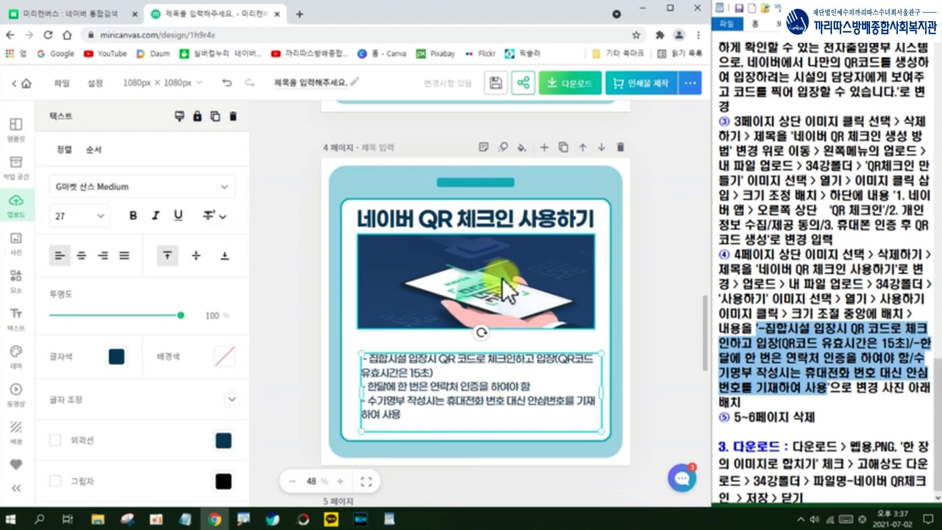
Shift the phone image on page 4 slightly down and left, and extend its height a little towards the text.
left_click(506, 270)
left_click_drag(506, 271, 507, 279)
left_click_drag(478, 338, 478, 342)
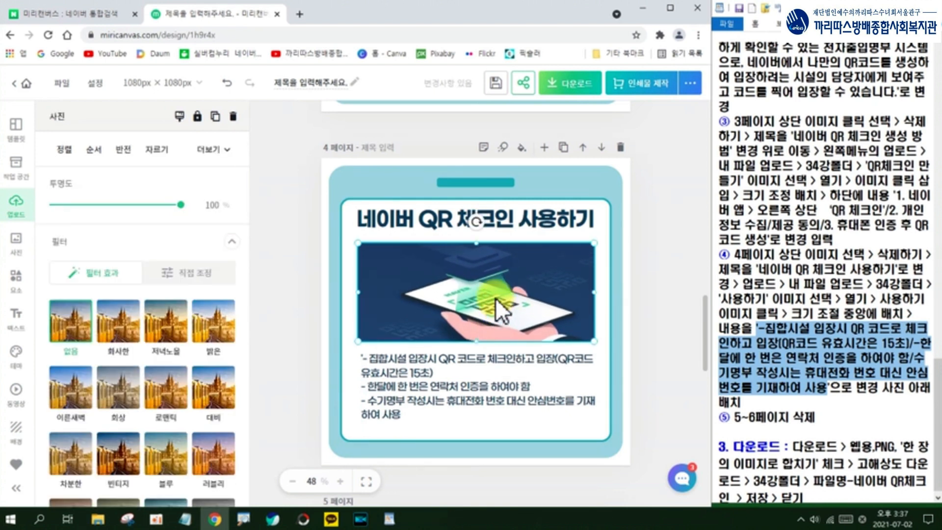
left_click_drag(495, 297, 492, 297)
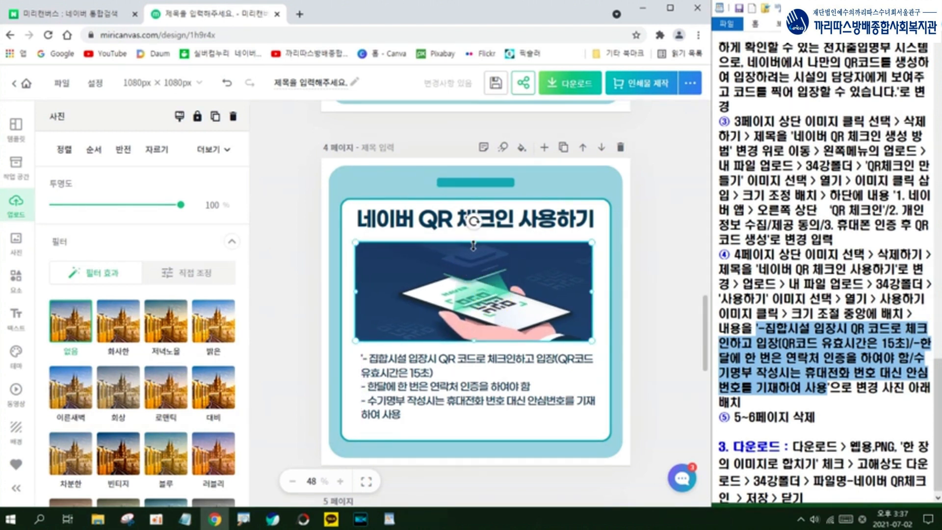
left_click(490, 223)
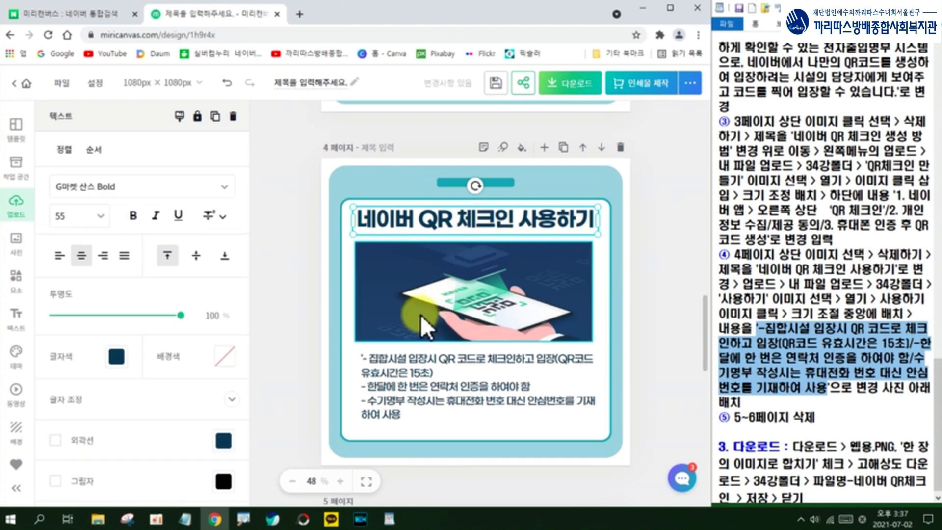
Remove the stray apostrophe before the first dash in page 4's body text and indent the wrapped line '유효시간은 15초)'.
left_click(363, 355)
double_click(364, 358)
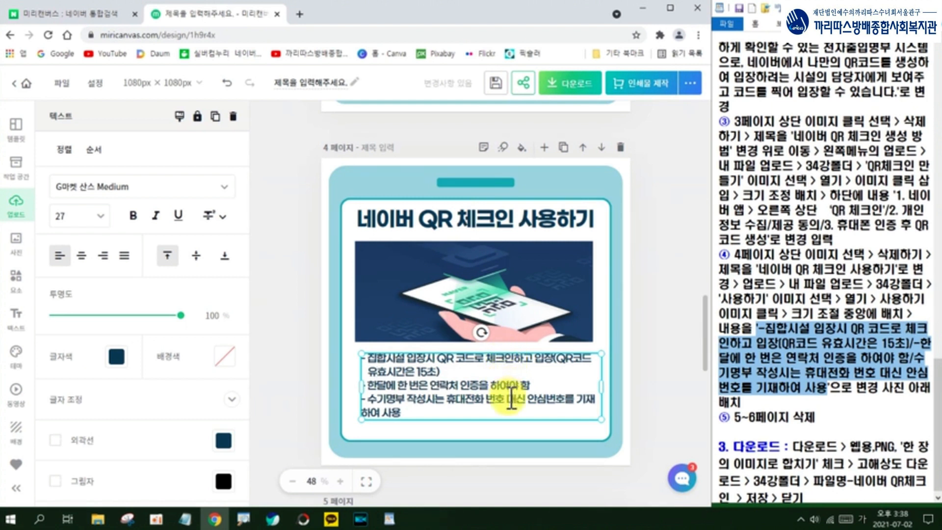
left_click(617, 385)
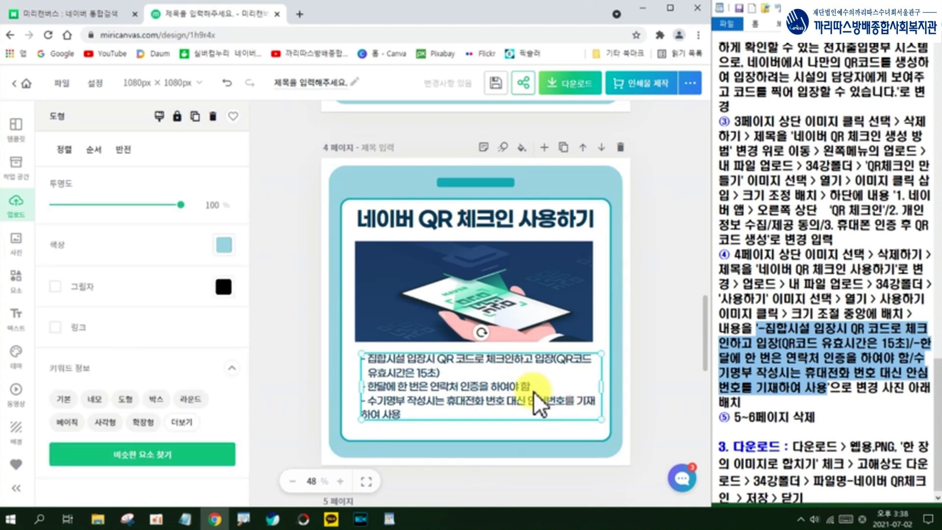
Shift page 4's body text box slightly down and left, and wrap the last item so '기재 하여 사용' forms an indented second line.
left_click_drag(534, 391, 531, 393)
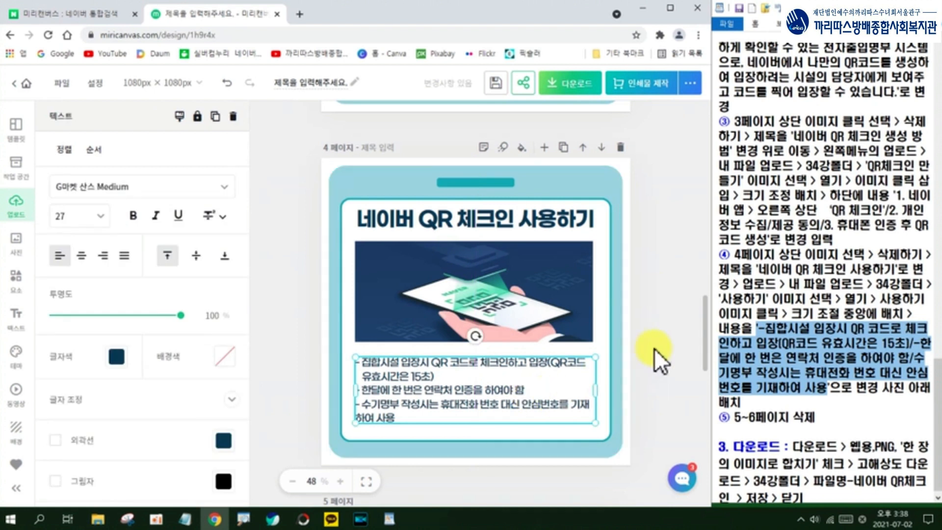
left_click(658, 325)
double_click(474, 414)
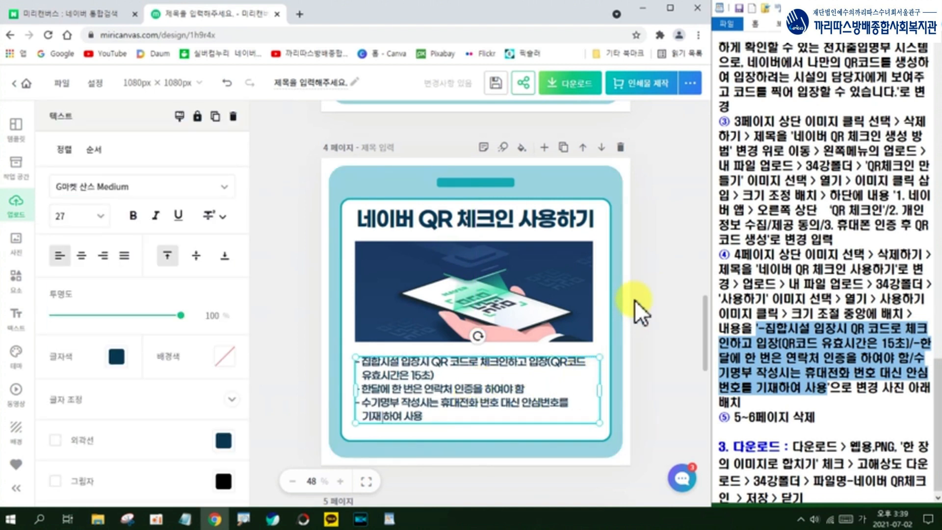
left_click(647, 288)
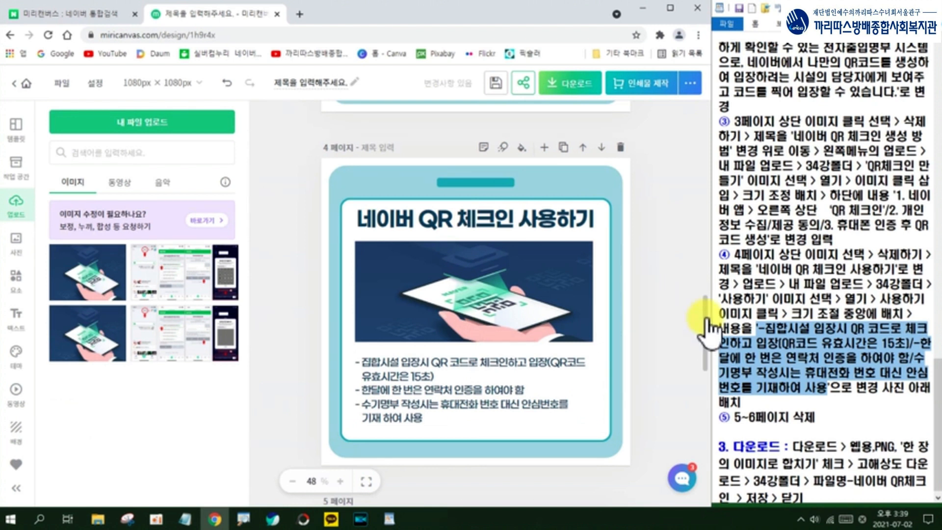
Delete pages 5 and 6 from the design.
left_click_drag(707, 332, 713, 388)
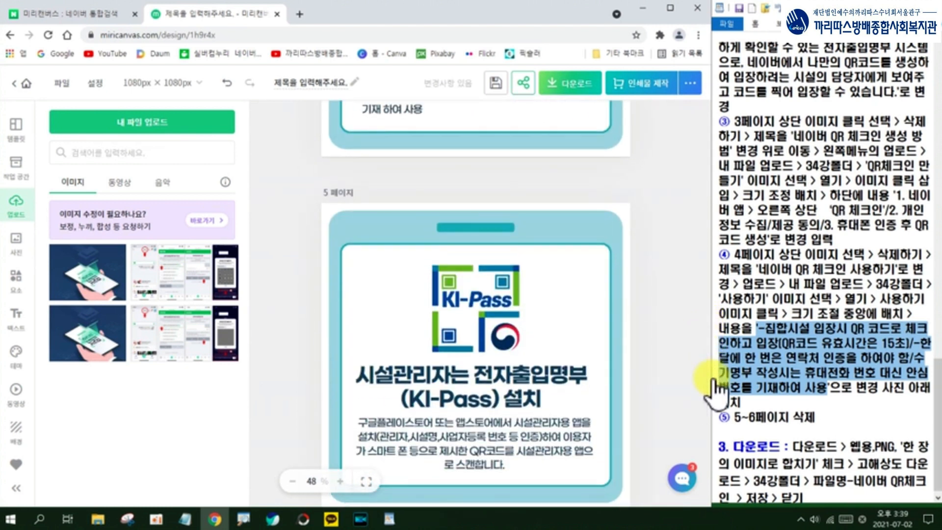
left_click(488, 332)
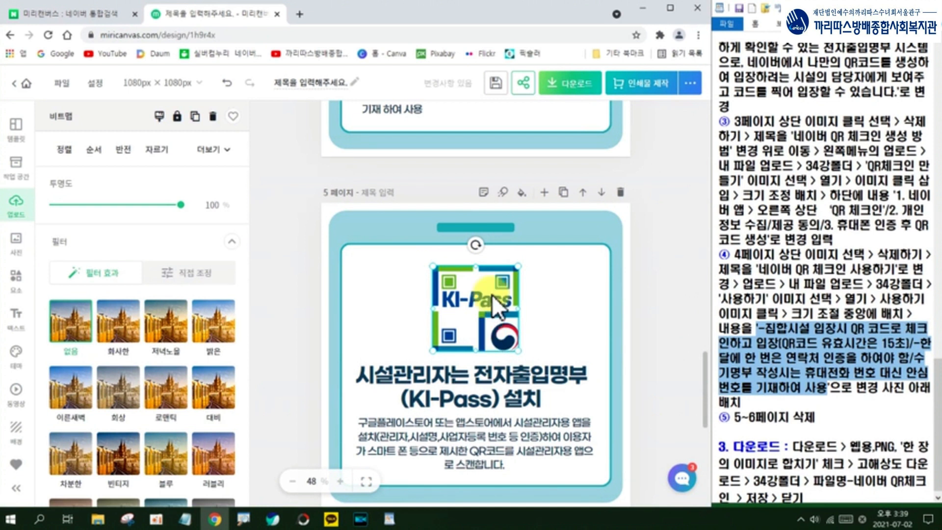
left_click(563, 232)
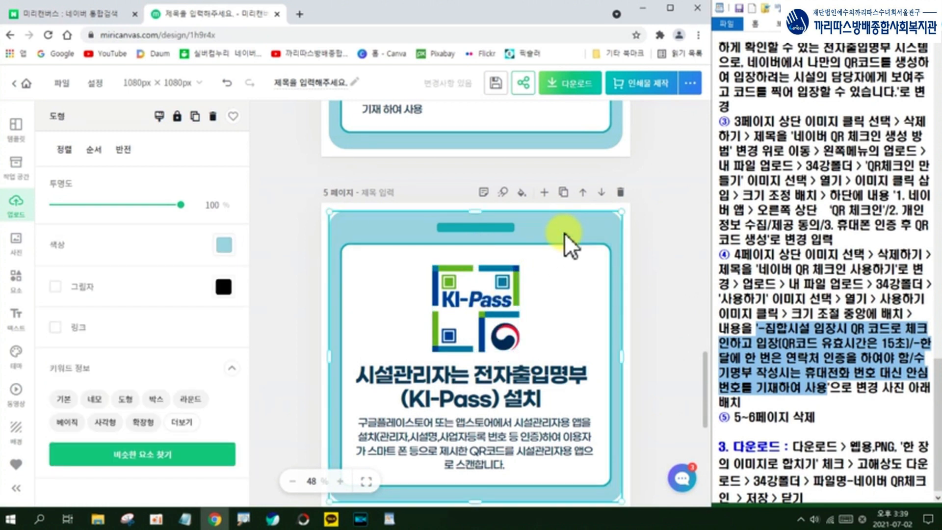
mouse_move(618, 202)
left_mouse_down()
mouse_move(633, 184)
mouse_move(625, 202)
left_mouse_up()
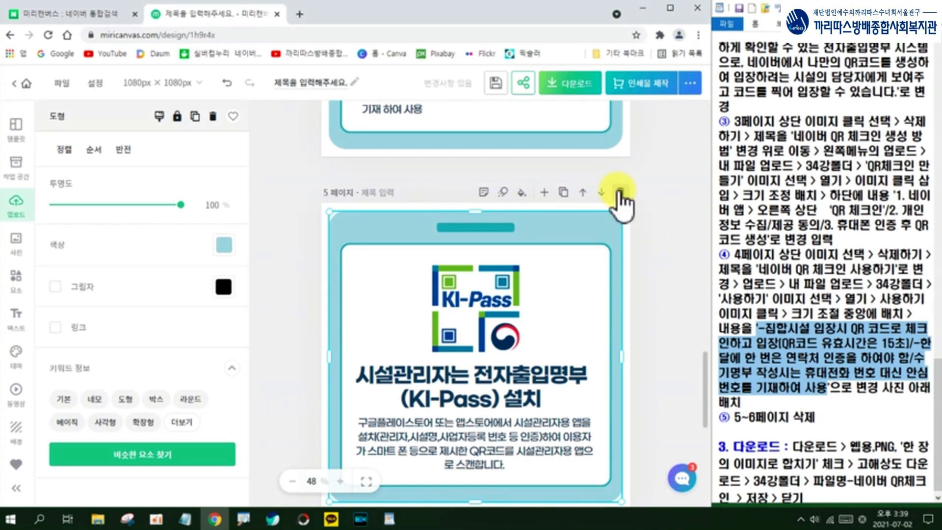
left_click(621, 193)
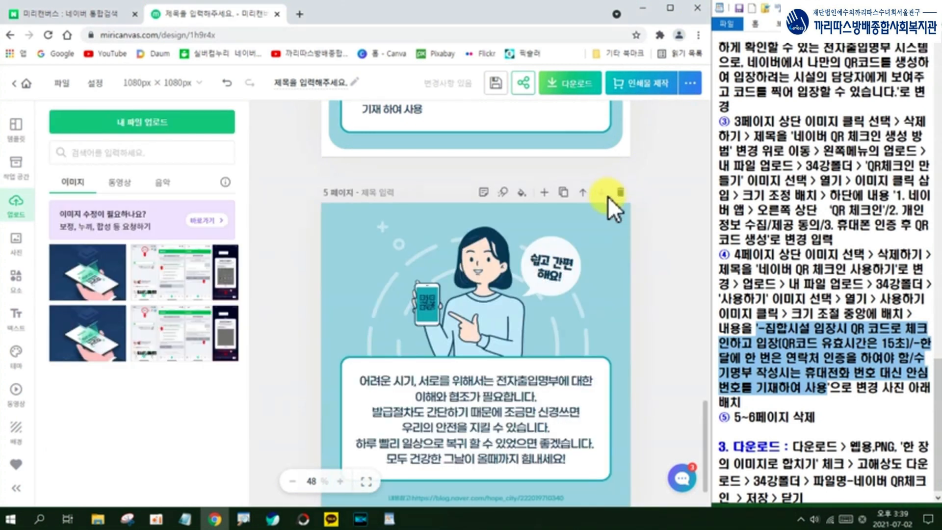
left_click(621, 193)
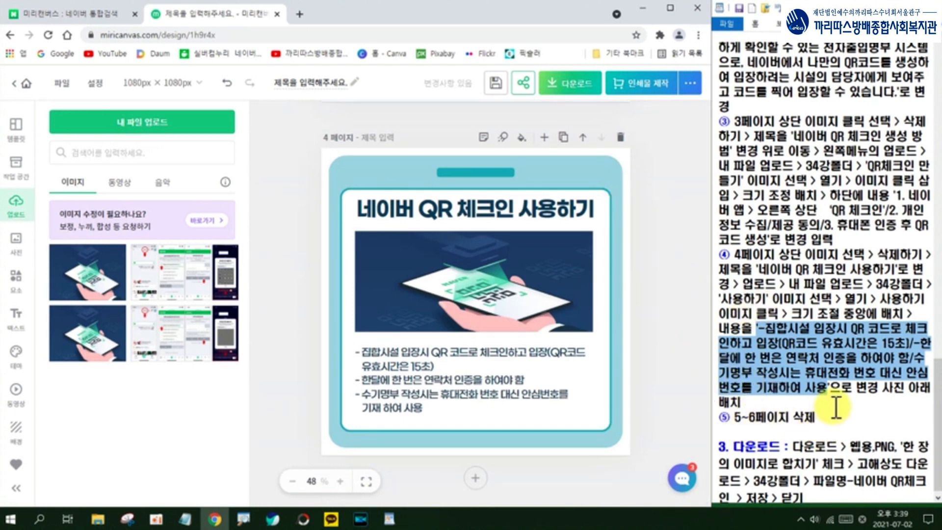
scroll(707, 432, "up", 1)
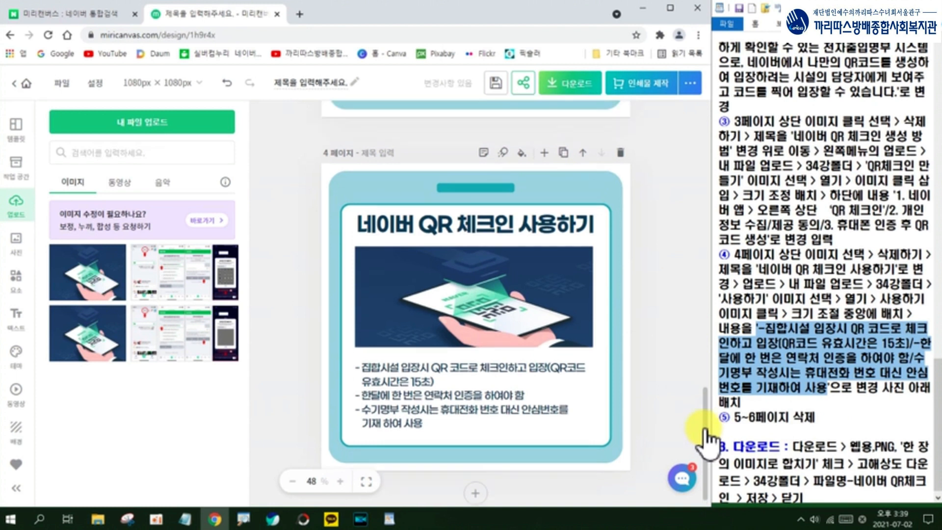
mouse_move(705, 431)
left_mouse_down()
mouse_move(696, 191)
mouse_move(712, 220)
mouse_move(722, 427)
left_mouse_up()
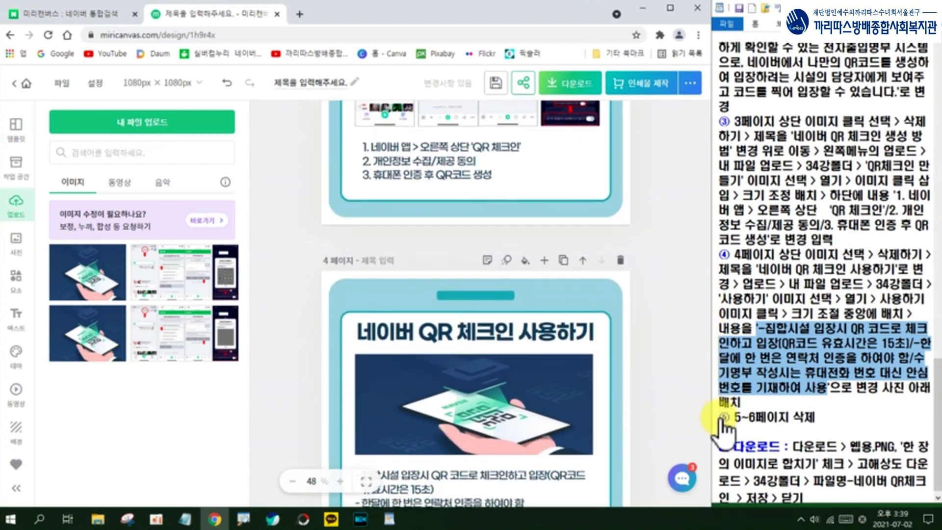
left_click(912, 418)
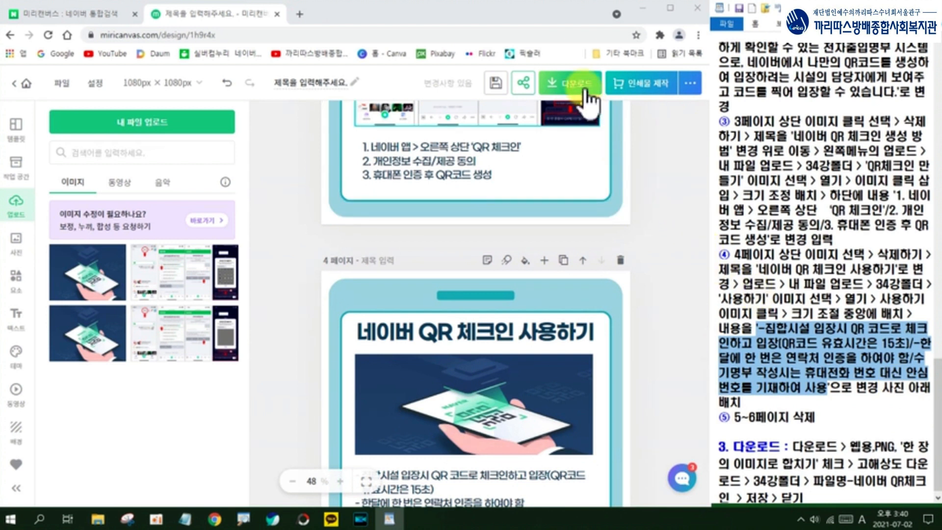
key("ctrl+alt+d")
mouse_move(571, 91)
left_mouse_down()
mouse_move(592, 73)
mouse_move(590, 93)
left_mouse_up()
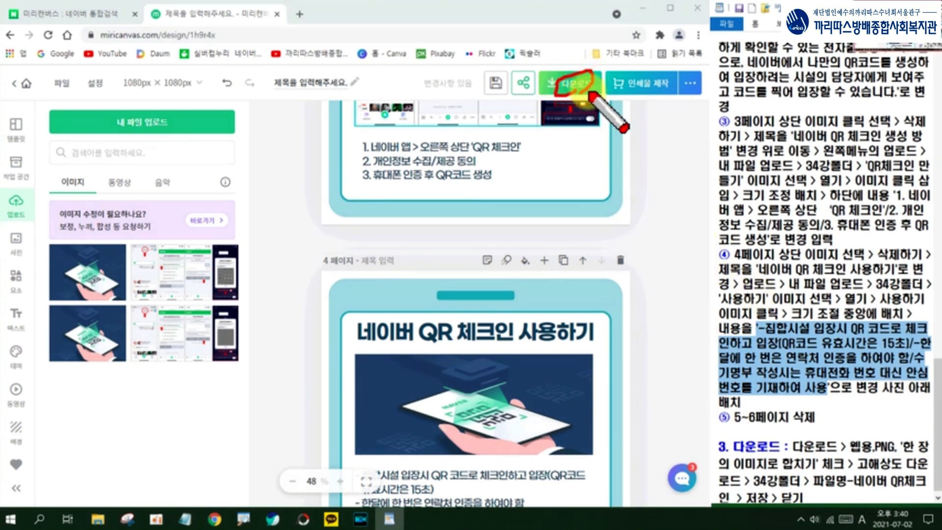
key("Escape")
Download all four pages for web as a high-resolution PNG, merged into a single image.
left_click(573, 82)
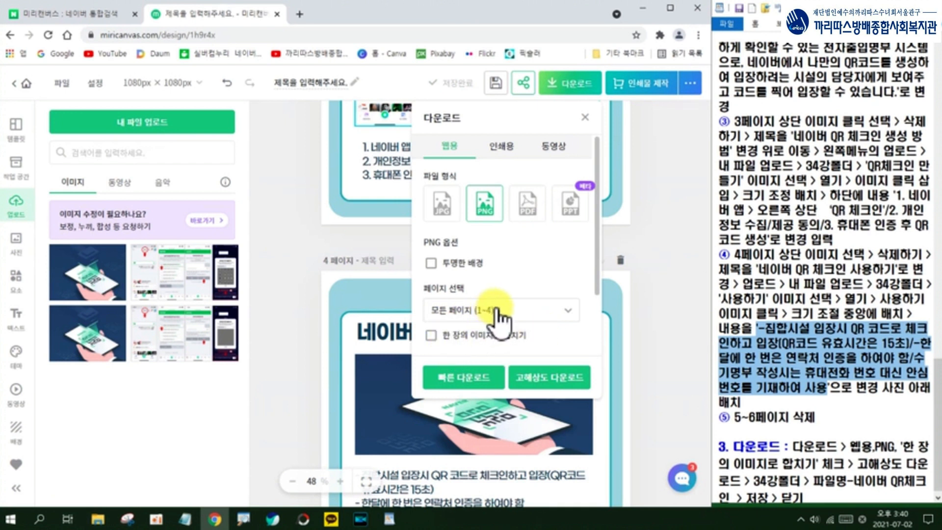
left_click(435, 336)
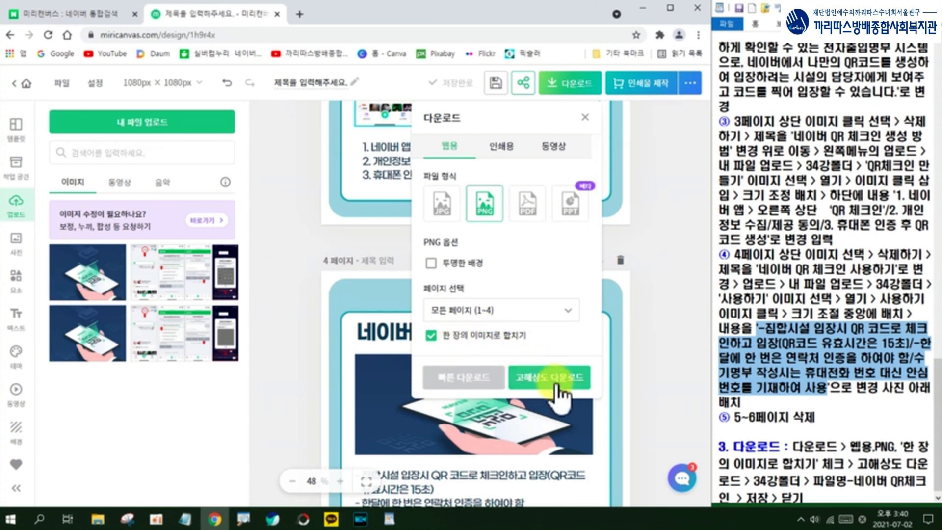
mouse_move(563, 391)
left_mouse_down()
mouse_move(537, 380)
mouse_move(573, 365)
mouse_move(564, 389)
left_mouse_up()
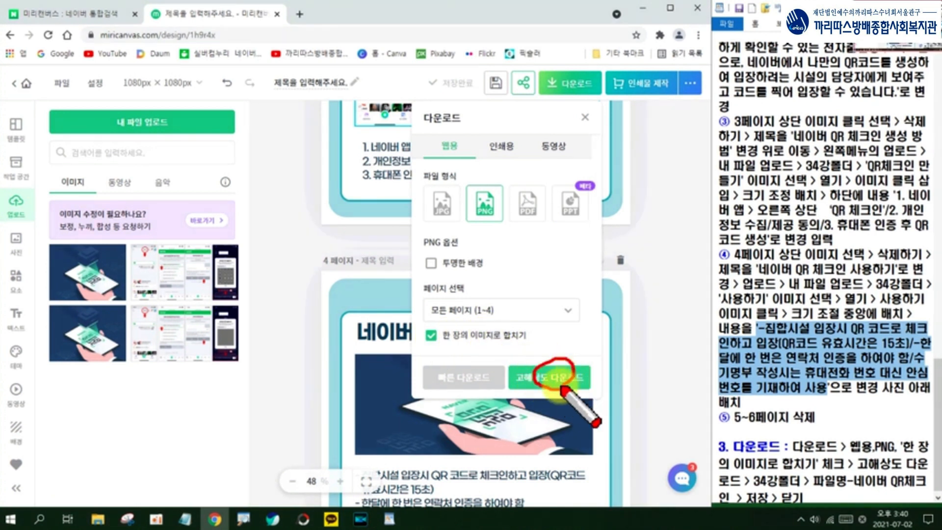
left_click(556, 378)
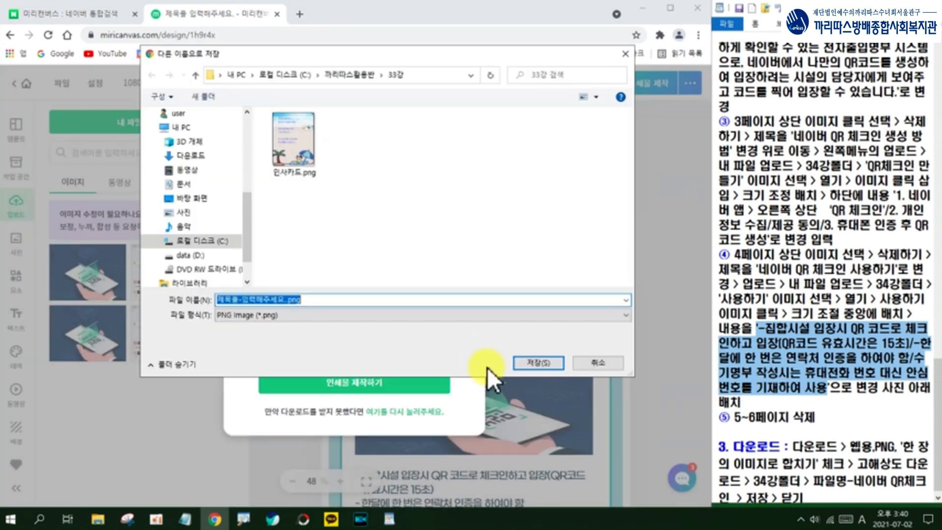
Save the PNG as '네이버 QR 체크인' in the 34강 folder inside 까리따스활용반.
left_click(355, 76)
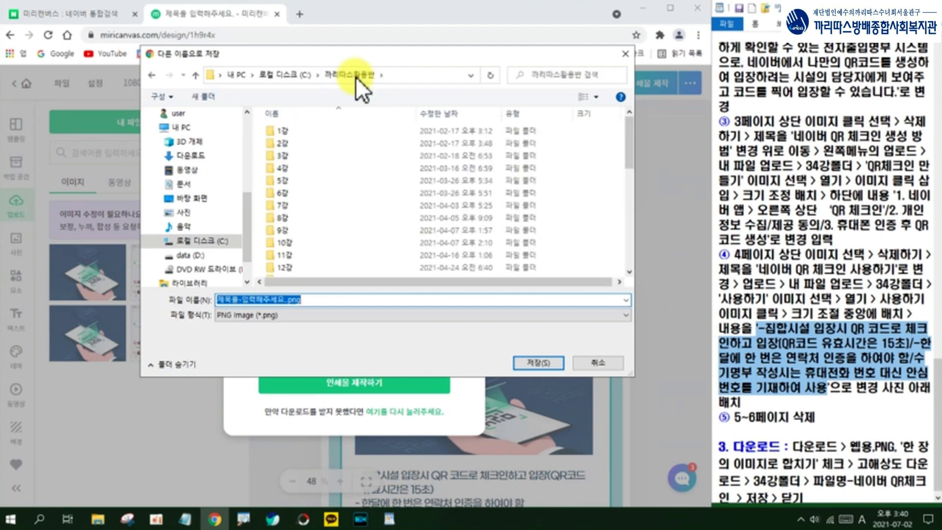
scroll(378, 252, "down", 8)
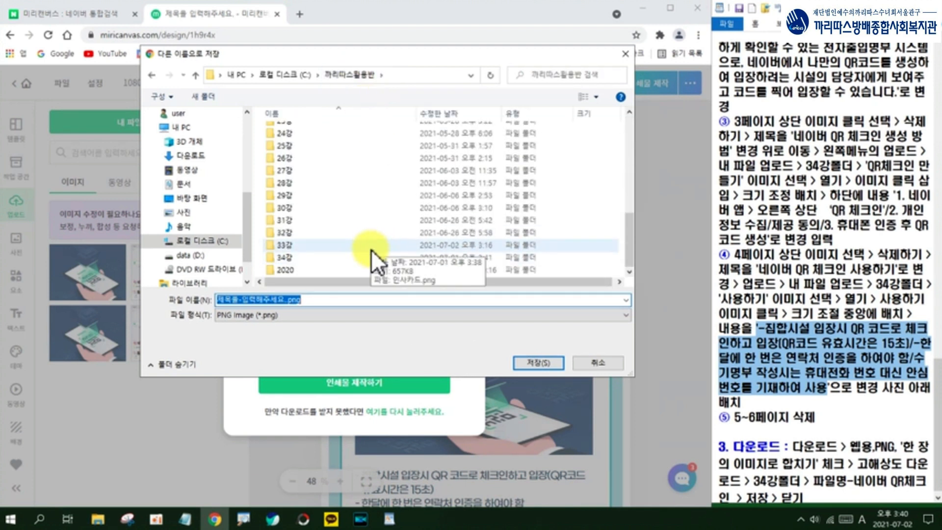
double_click(286, 259)
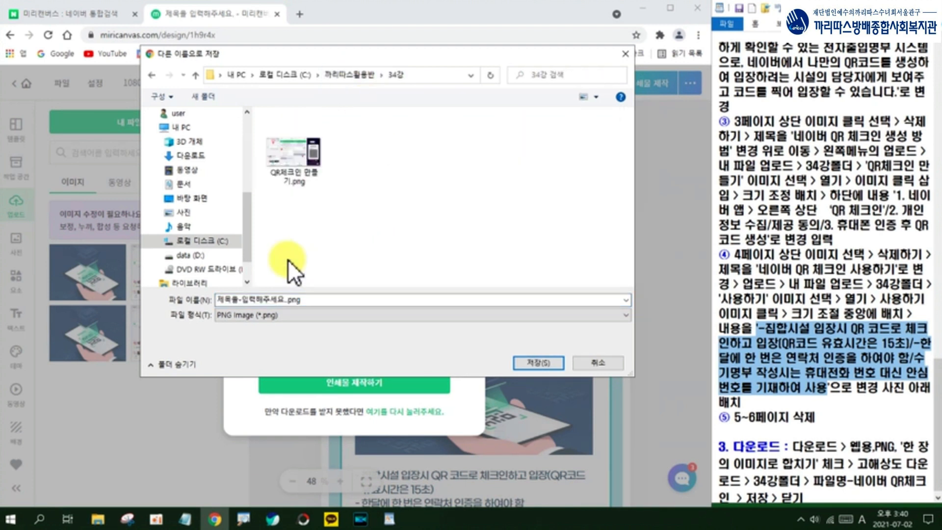
left_click(325, 299)
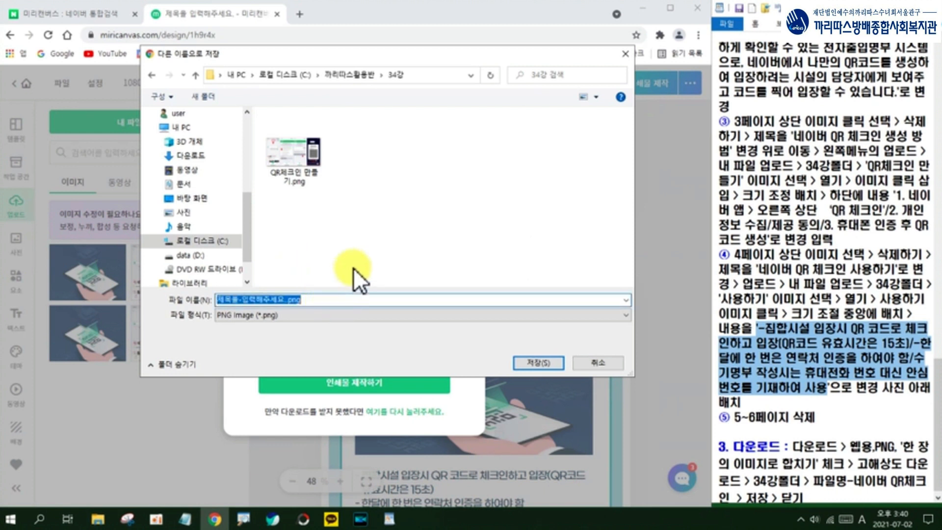
type("네이버 QR ")
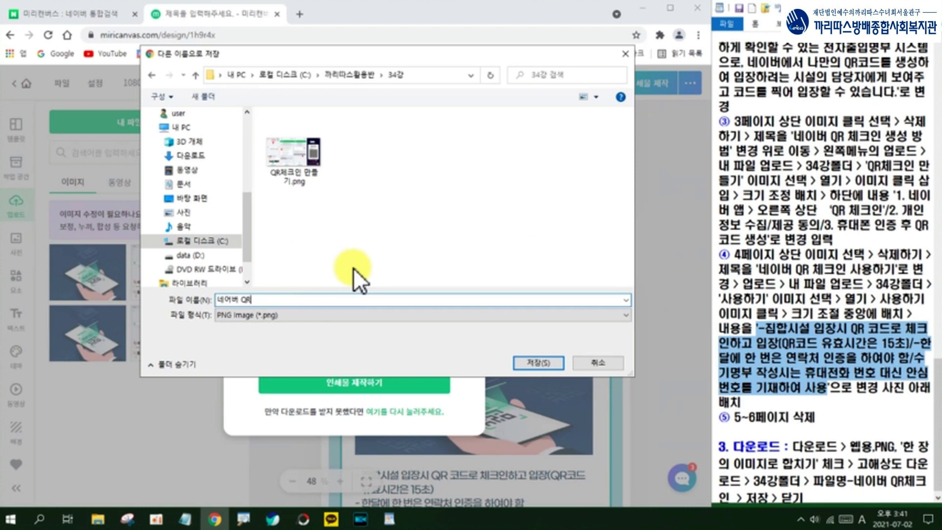
type("체ㅋㅡ인")
left_click(240, 301)
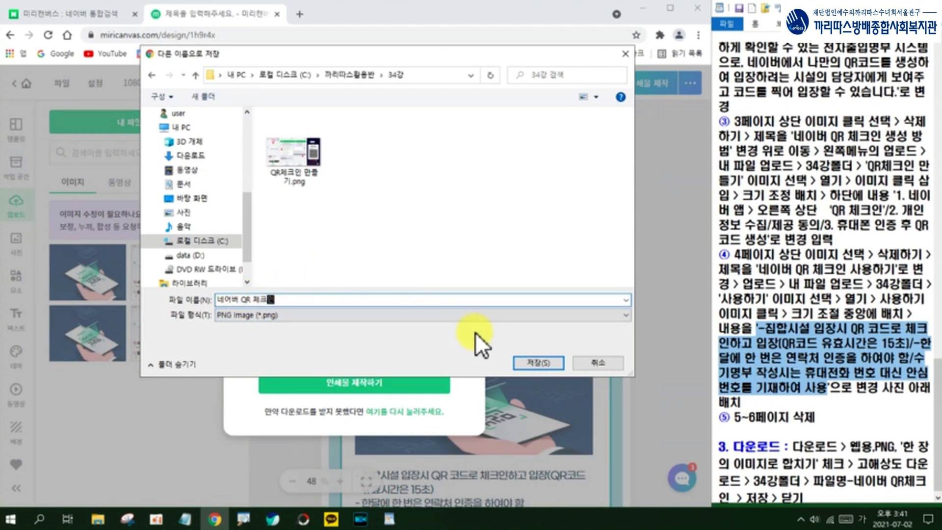
left_click(546, 367)
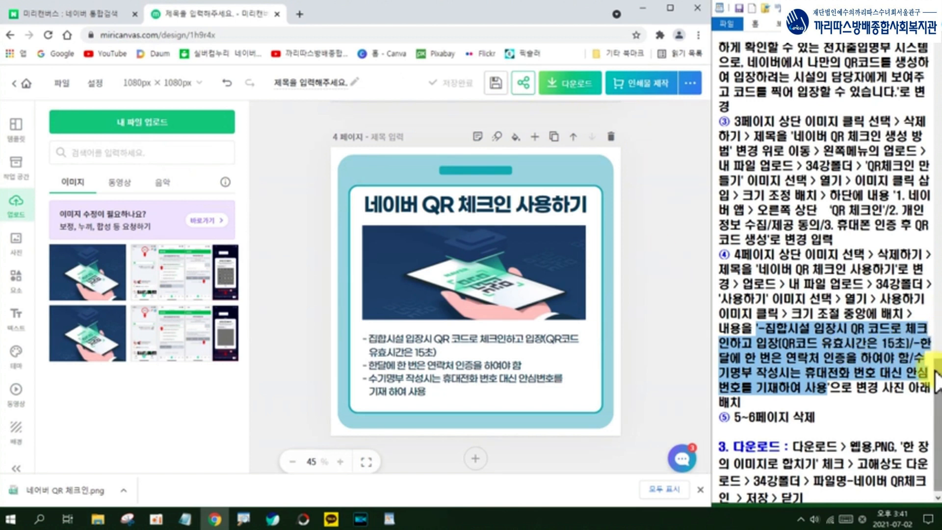
Close the browser and the instruction document.
scroll(937, 378, "down", 1)
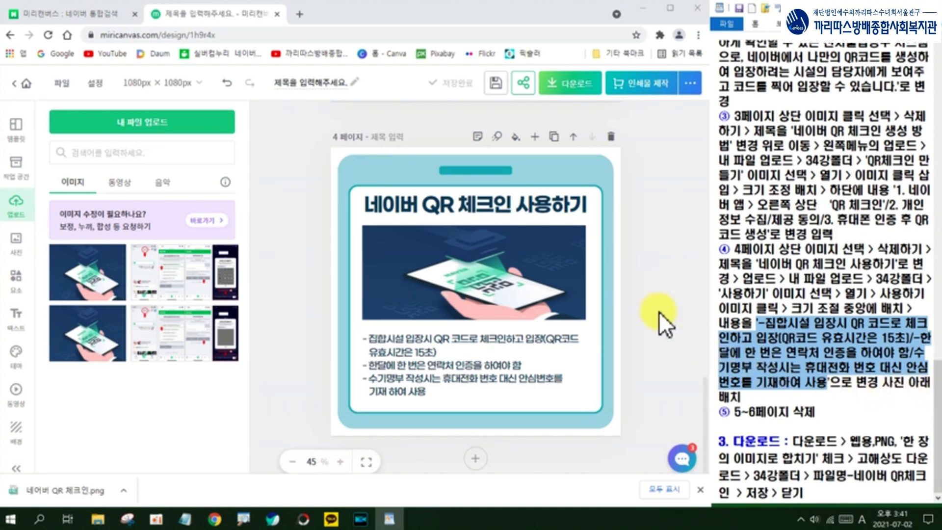
left_click(698, 11)
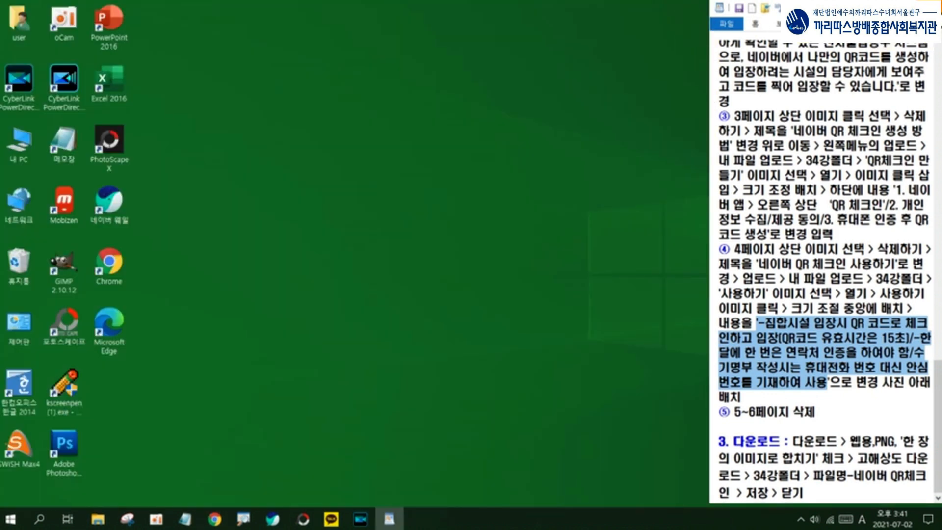
left_click(934, 6)
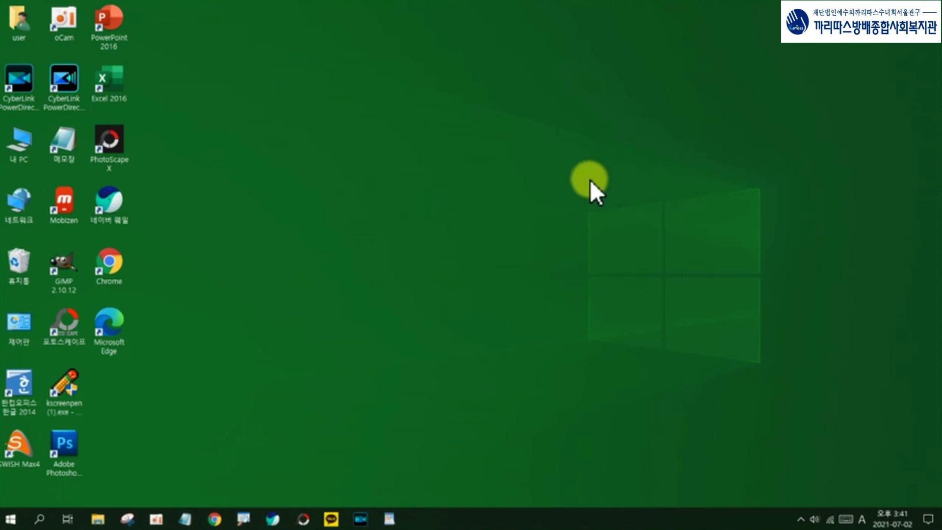